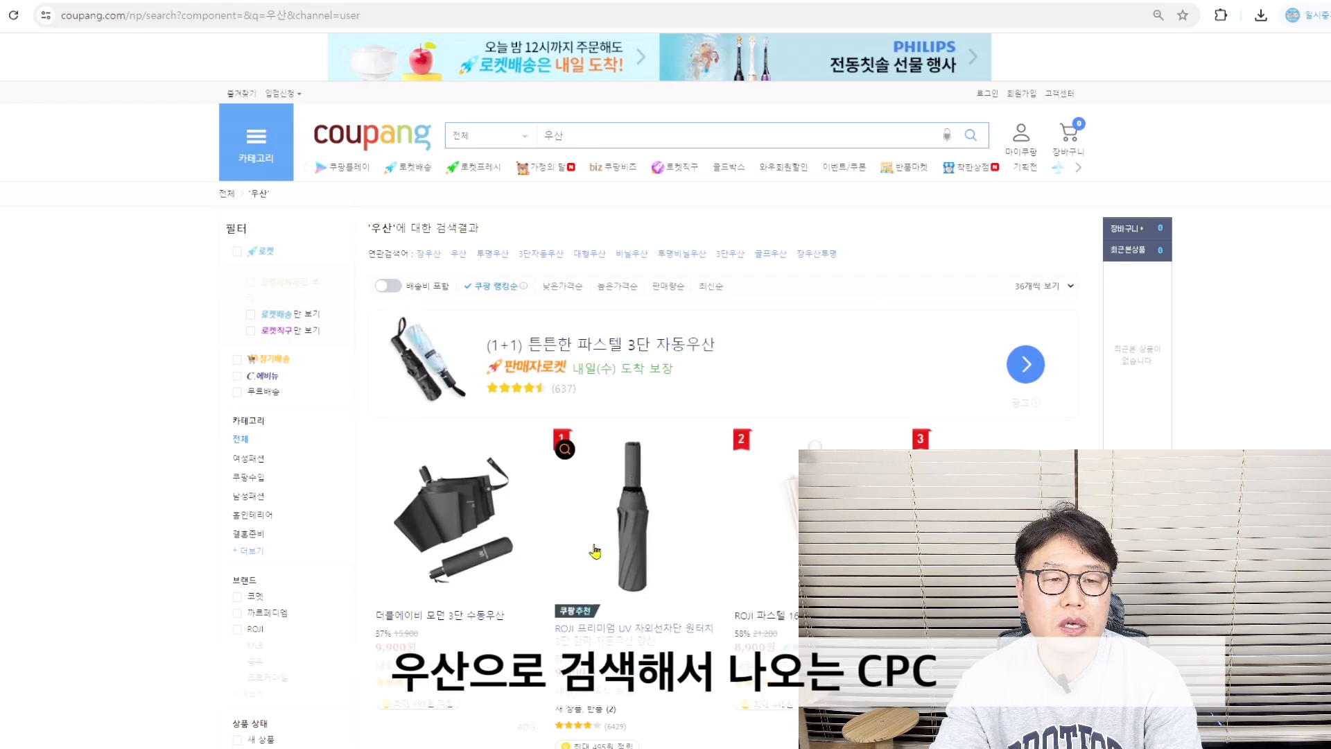
Examine the 우산 search results on Coupang from the banner ad through the ranked and sponsored products to the 베스트셀러 section.
scroll(596, 547, "down", 5)
scroll(651, 531, "up", 5)
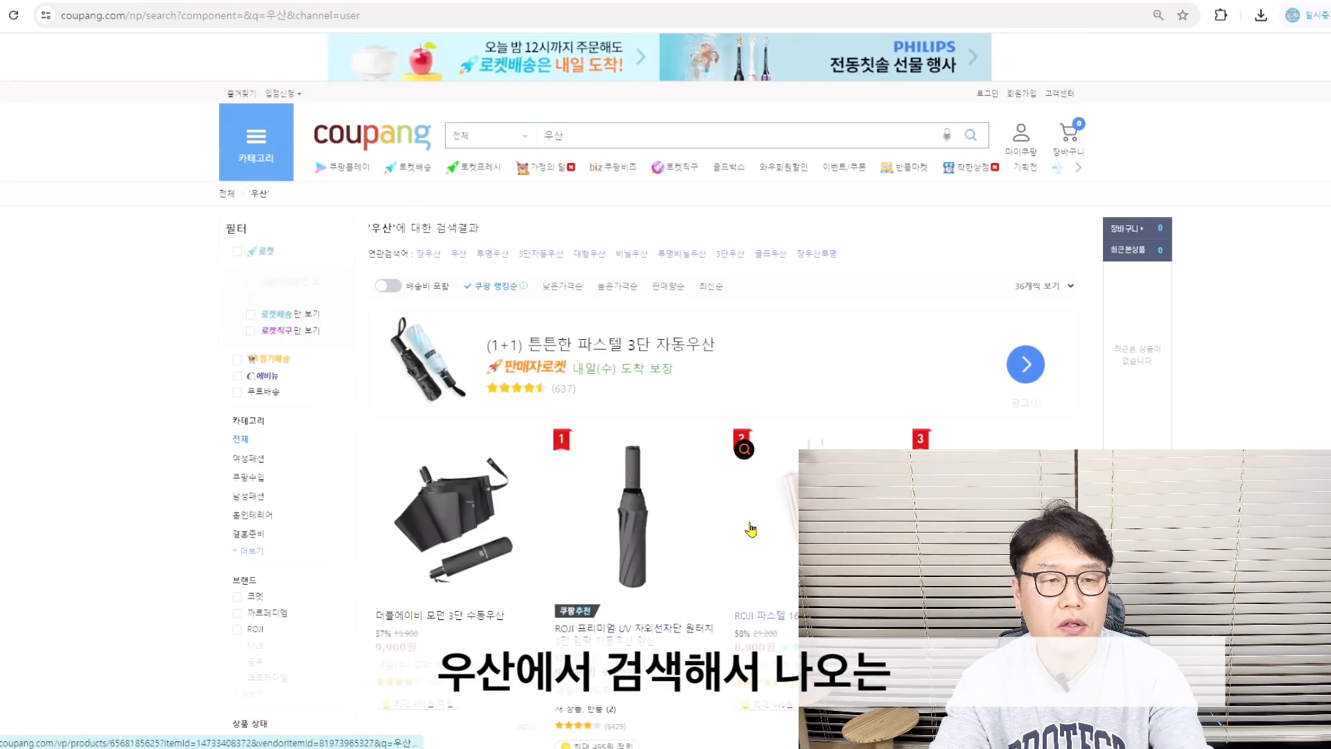
scroll(858, 404, "down", 5)
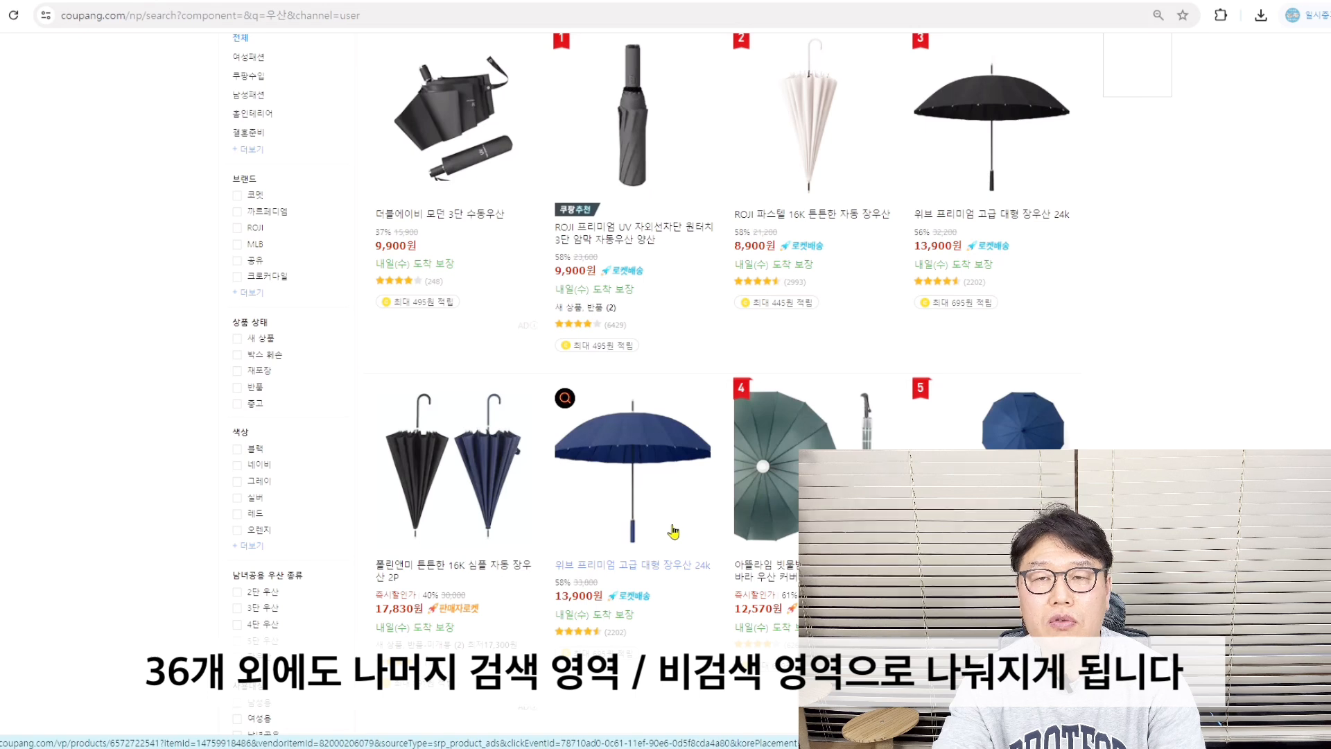
right_click(1176, 297)
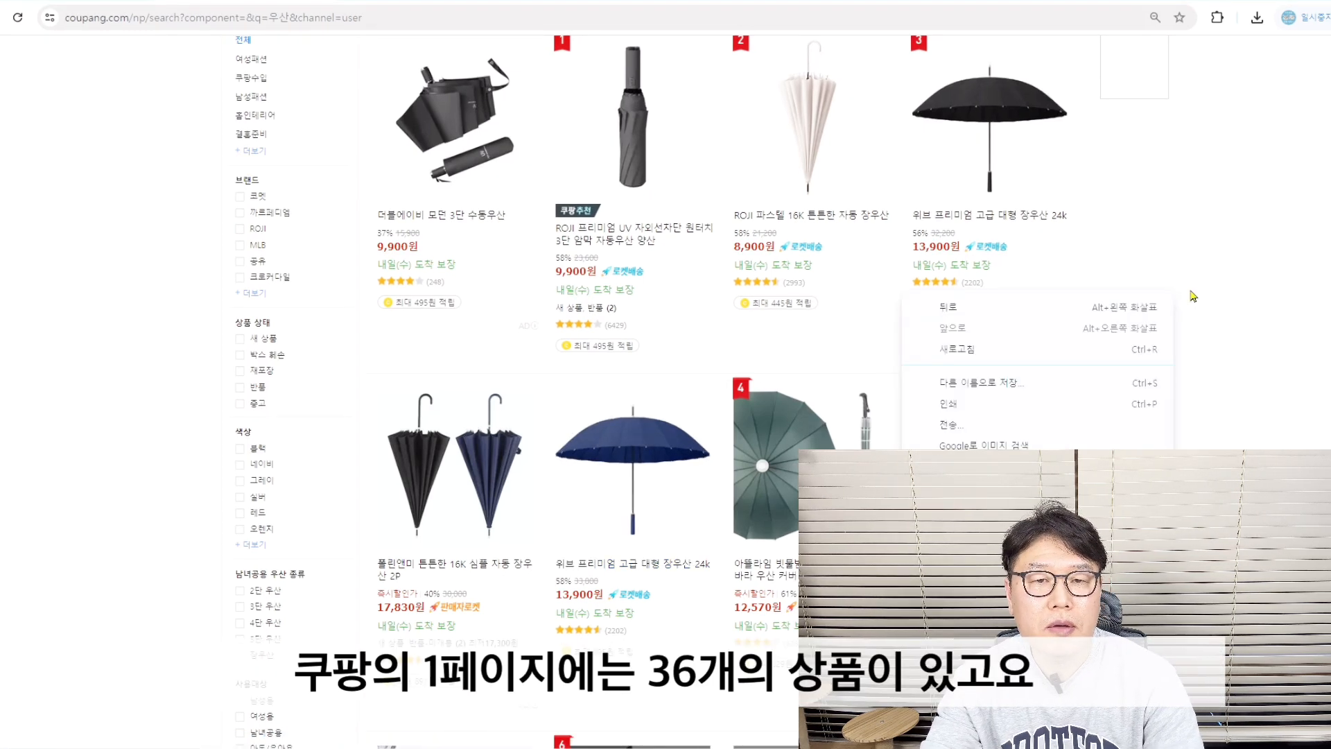
left_click_drag(1236, 357, 1208, 404)
left_click(1166, 372)
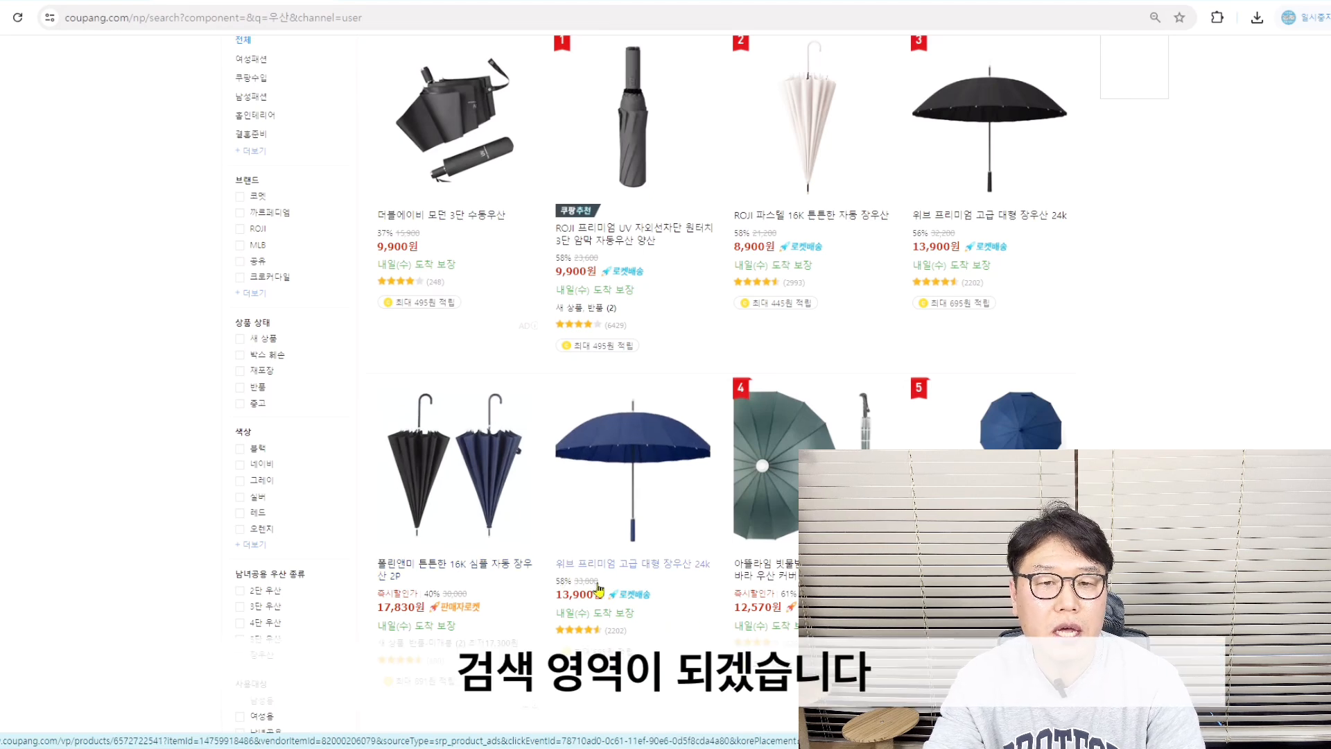
scroll(641, 562, "down", 5)
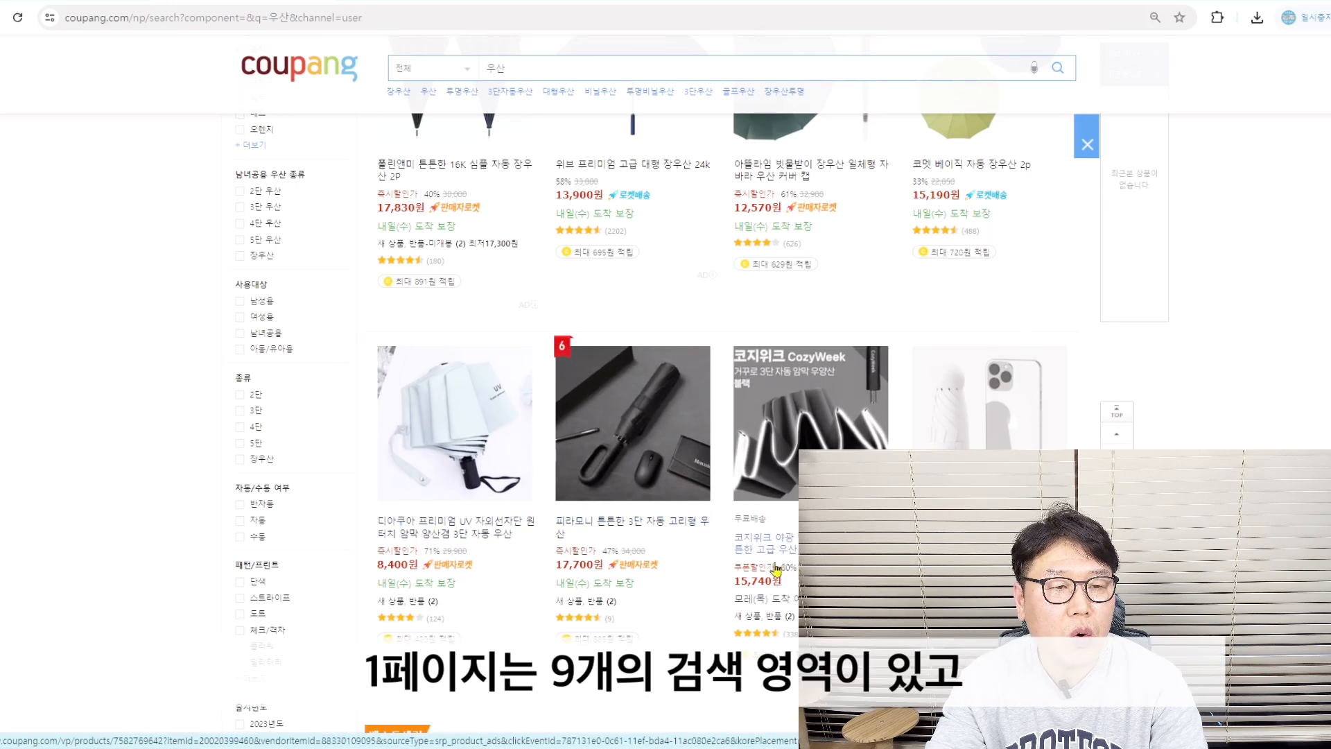
scroll(777, 570, "down", 5)
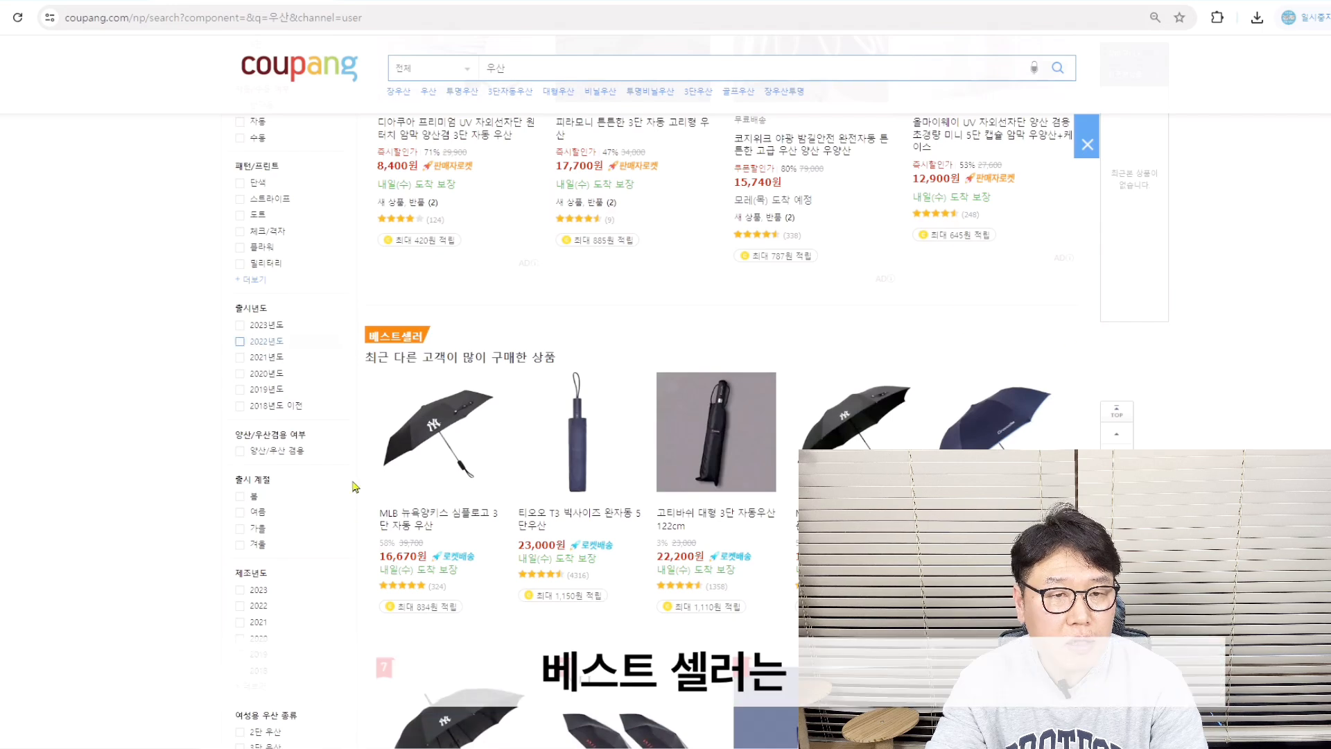
scroll(358, 487, "down", 5)
scroll(485, 411, "up", 5)
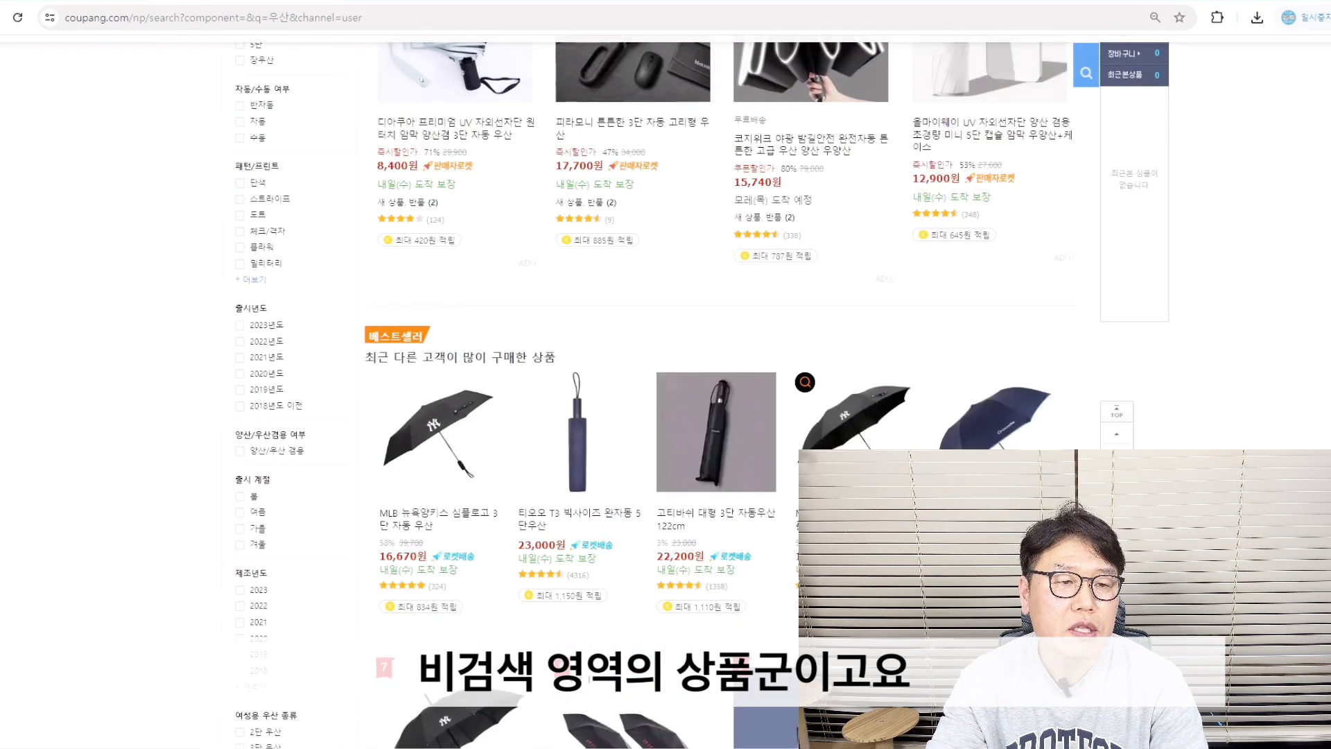
Examine the remaining 우산 results, including the 한정 시간 특가 상품 and 같이 보면 좋은 상품 sections, down to the page numbers.
scroll(791, 458, "down", 5)
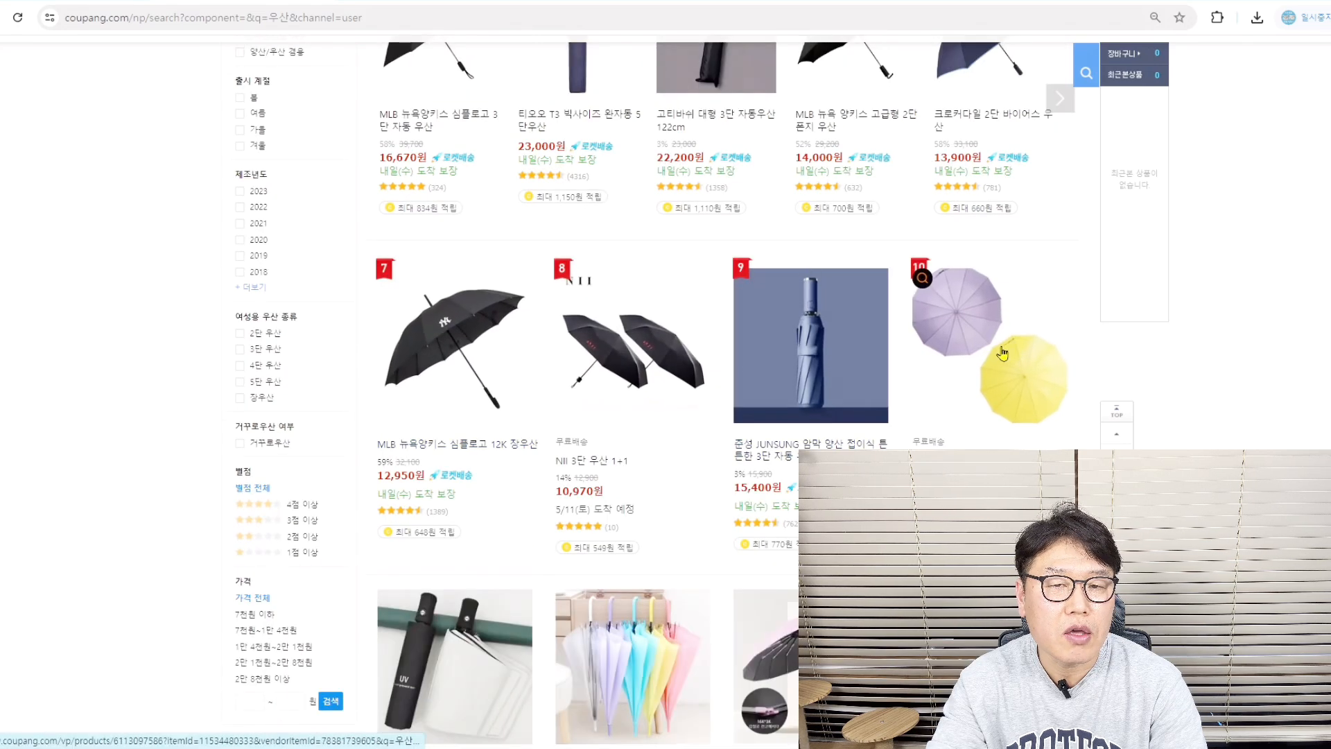
scroll(454, 208, "down", 5)
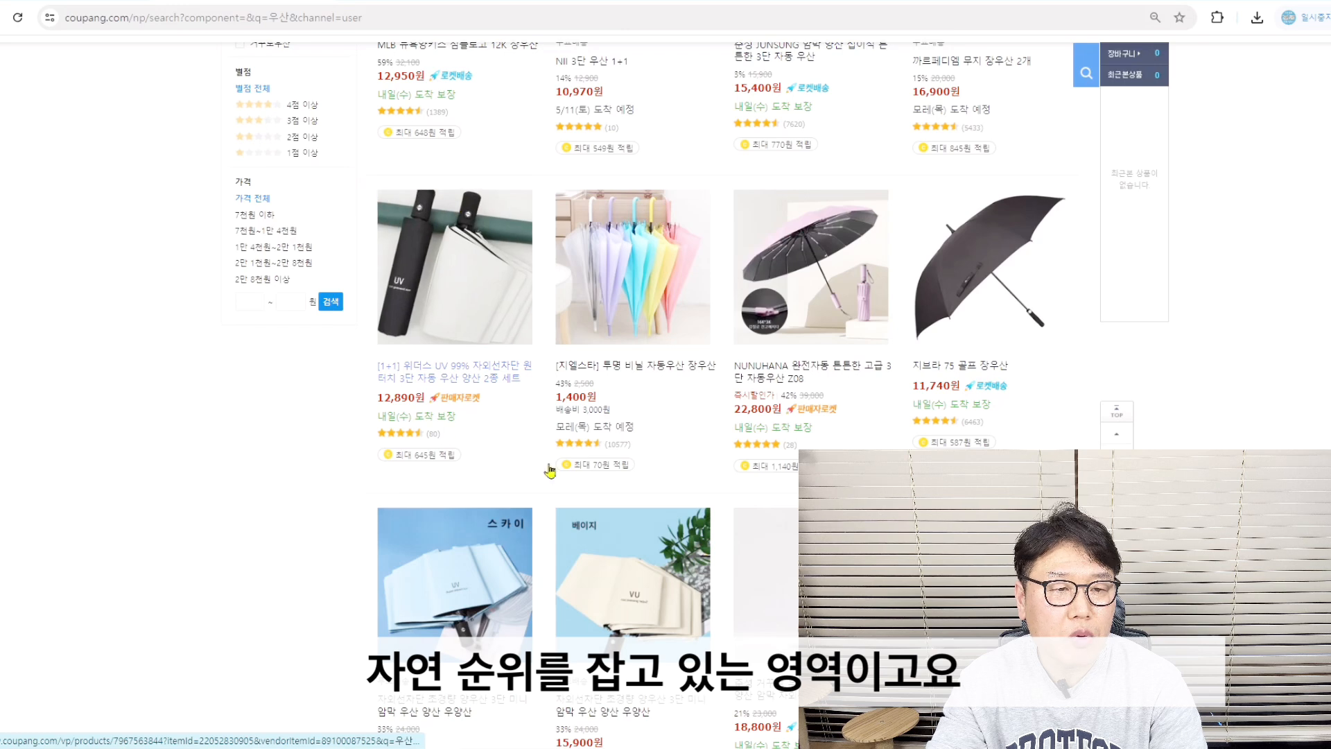
scroll(450, 392, "down", 1)
scroll(450, 392, "down", 4)
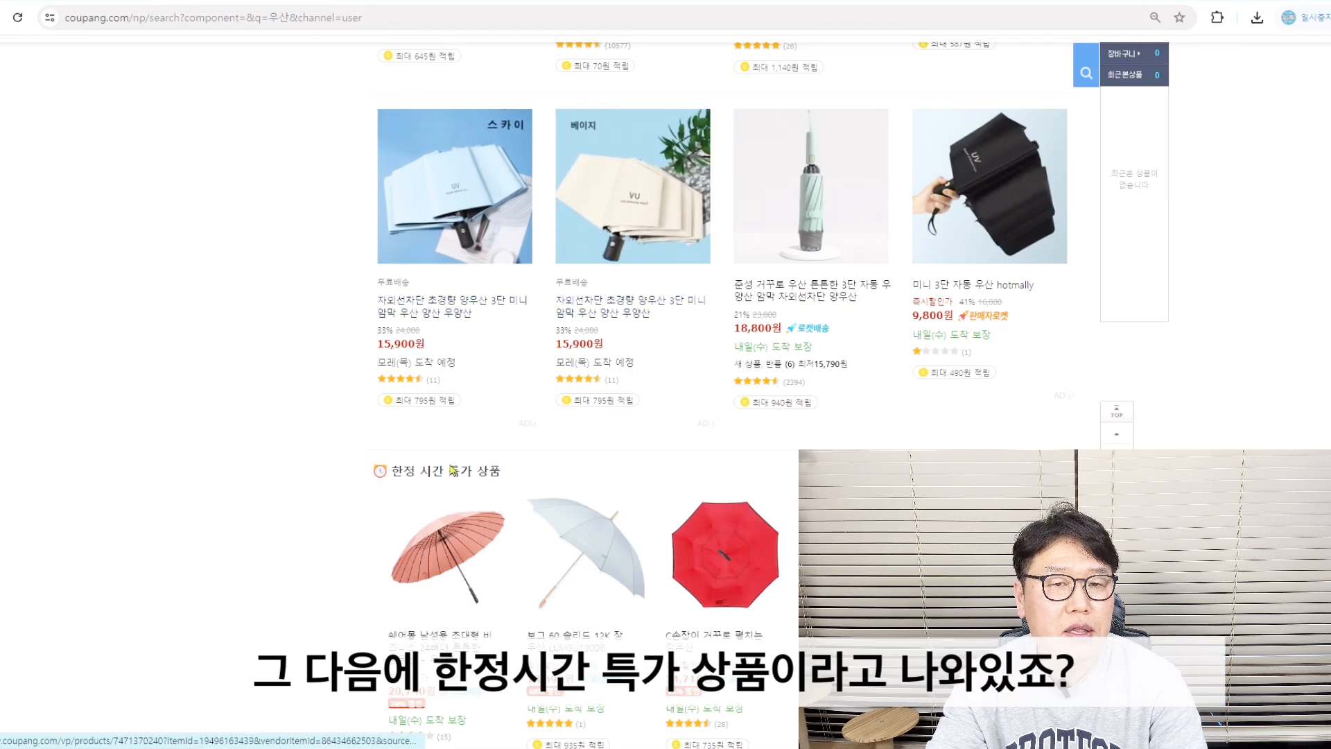
scroll(378, 470, "down", 5)
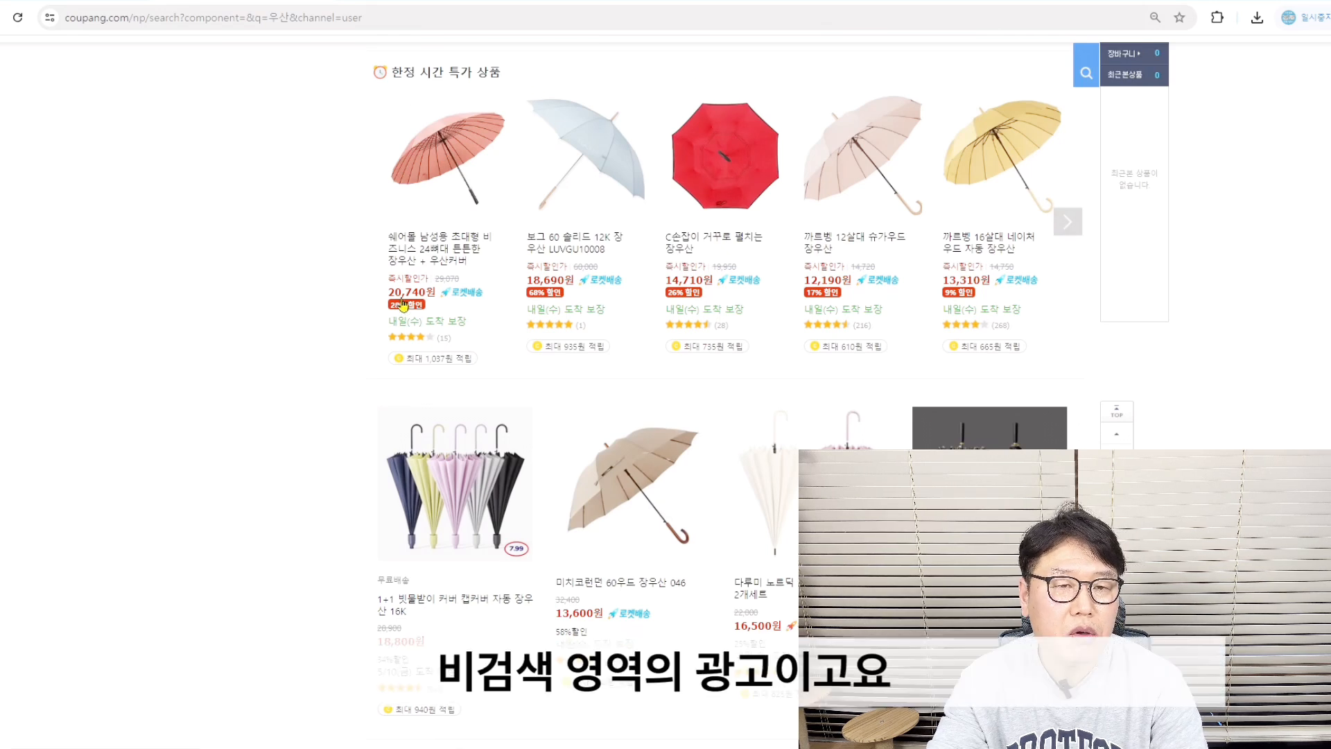
scroll(1044, 369, "down", 5)
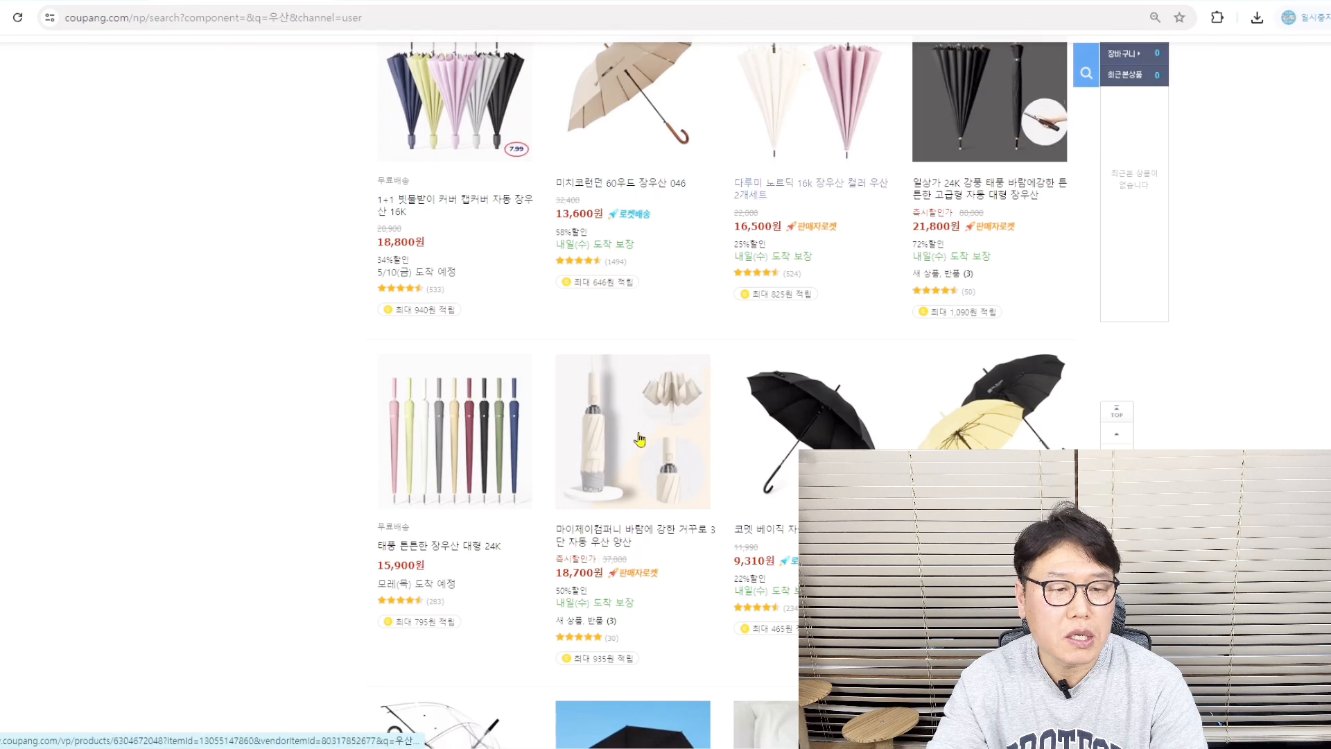
scroll(669, 555, "down", 5)
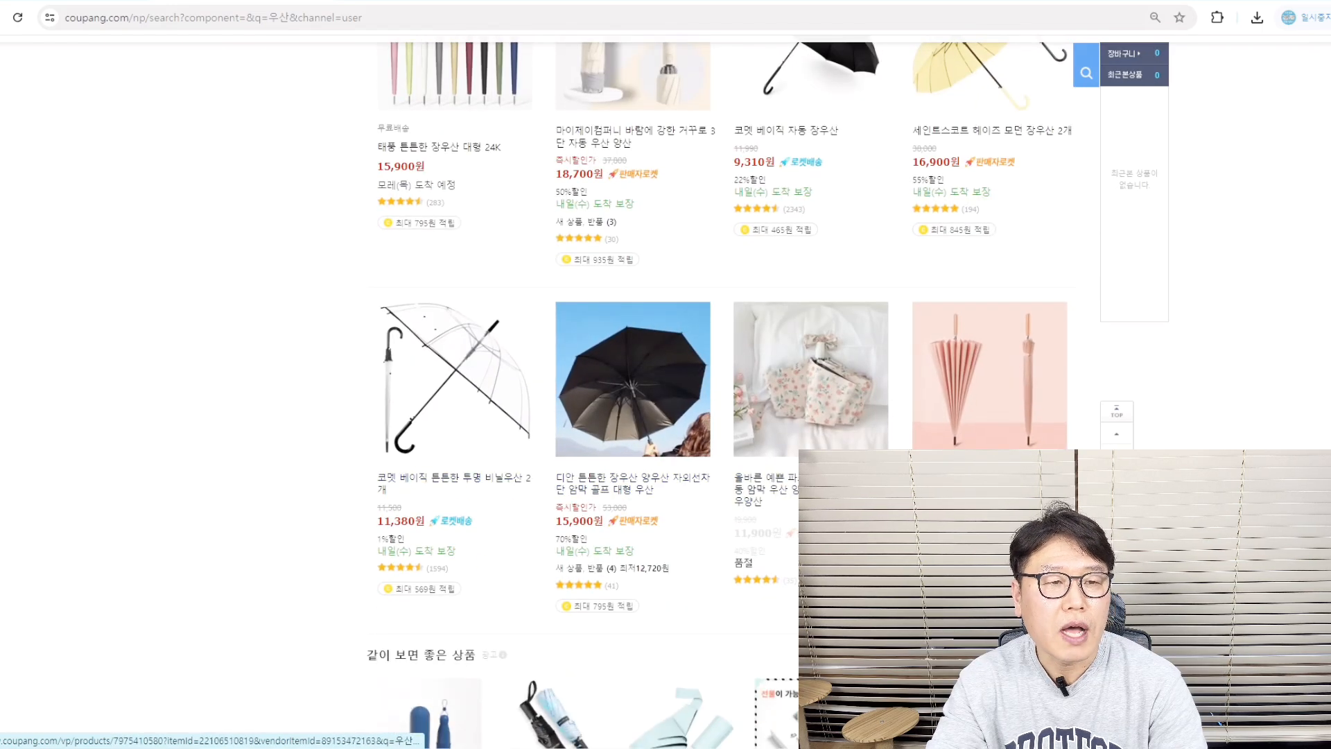
scroll(732, 206, "down", 5)
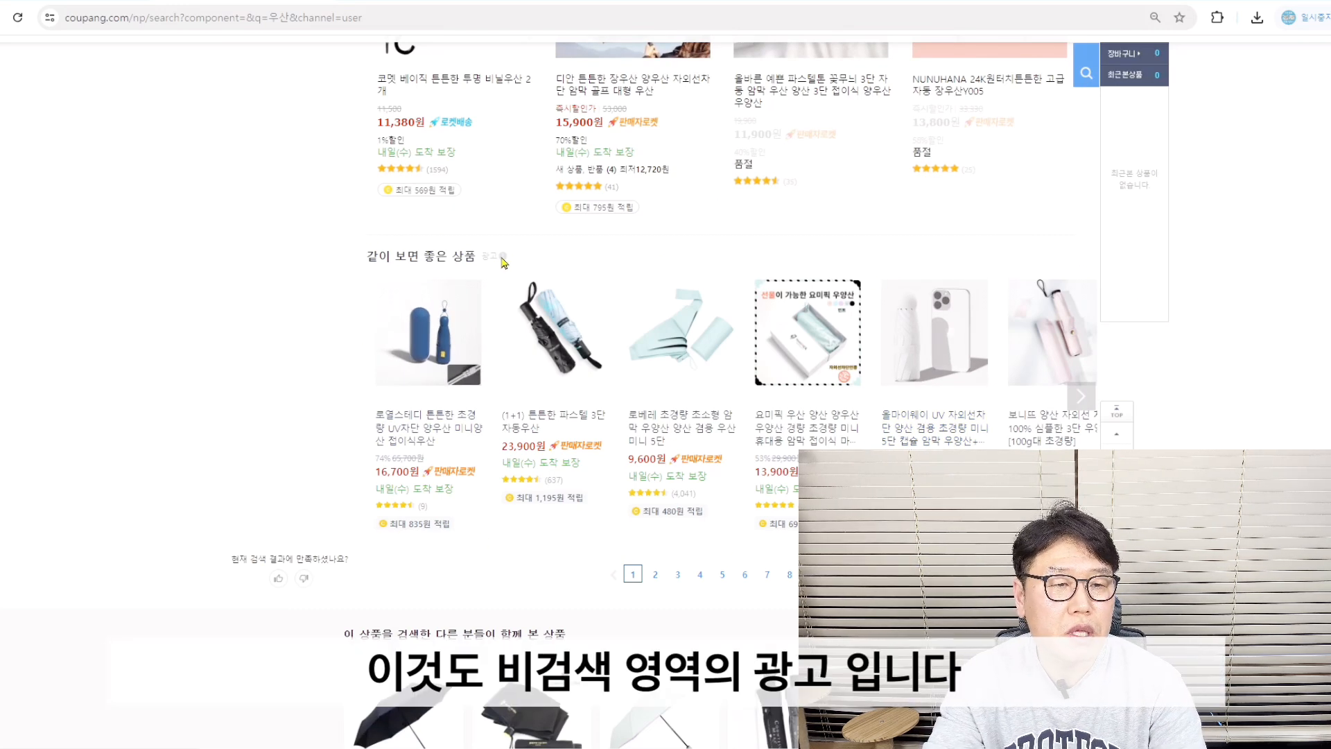
scroll(560, 279, "down", 5)
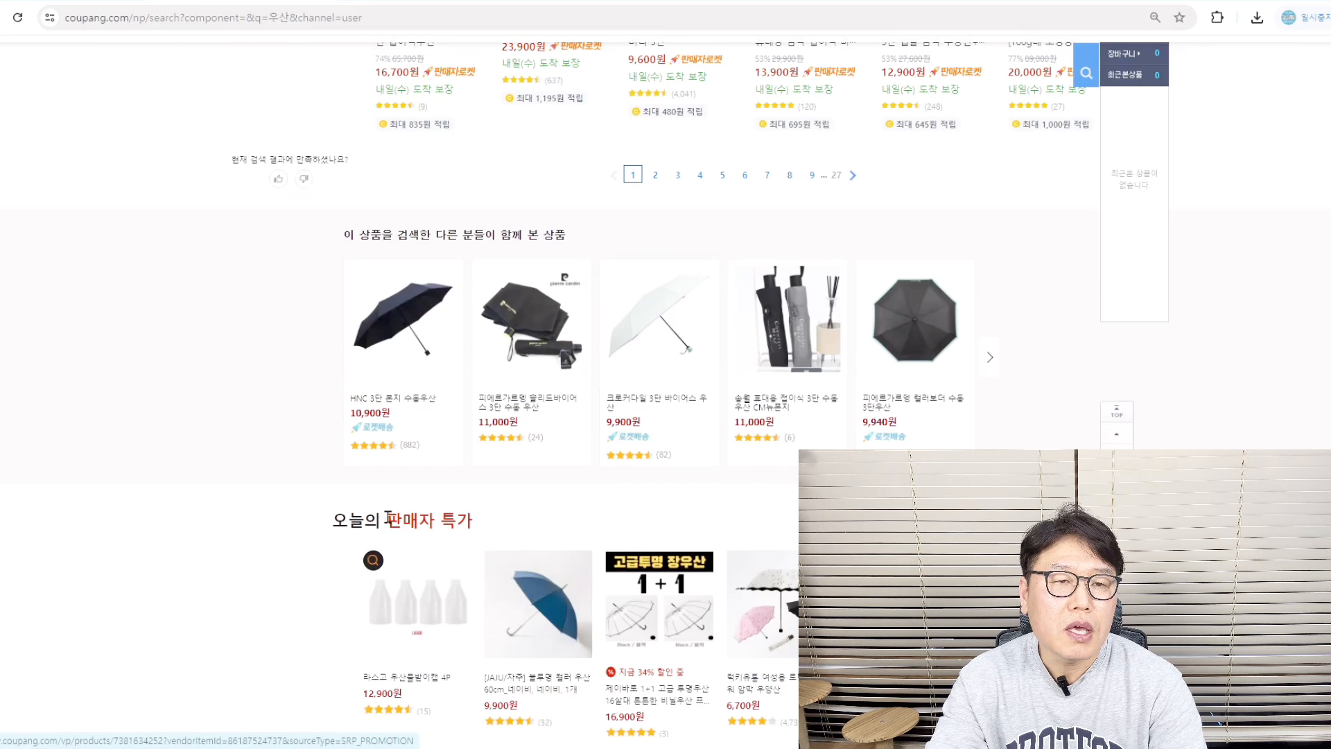
Look over the 오늘의 판매자 특가 section, recheck the product rows above it, and return to the start of the 우산 results.
scroll(476, 535, "down", 1)
scroll(476, 534, "down", 3)
scroll(853, 350, "up", 5)
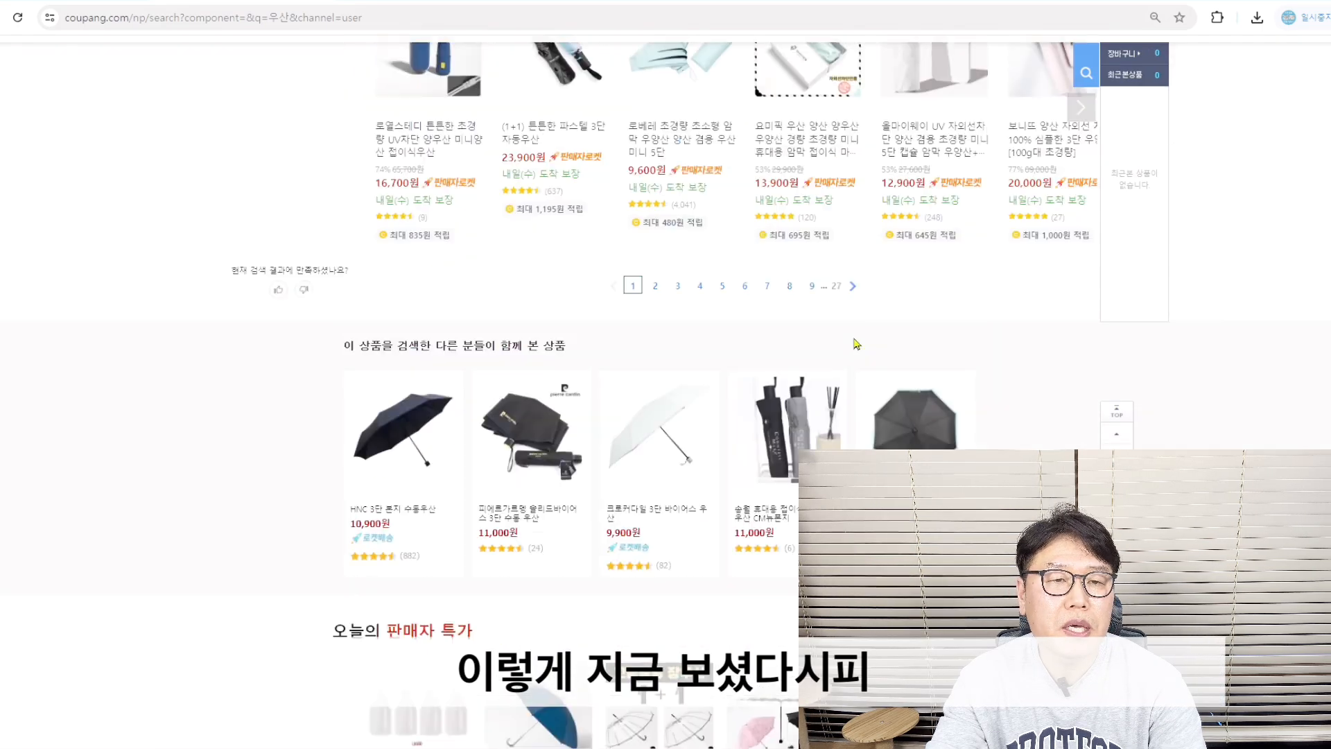
scroll(806, 352, "up", 6)
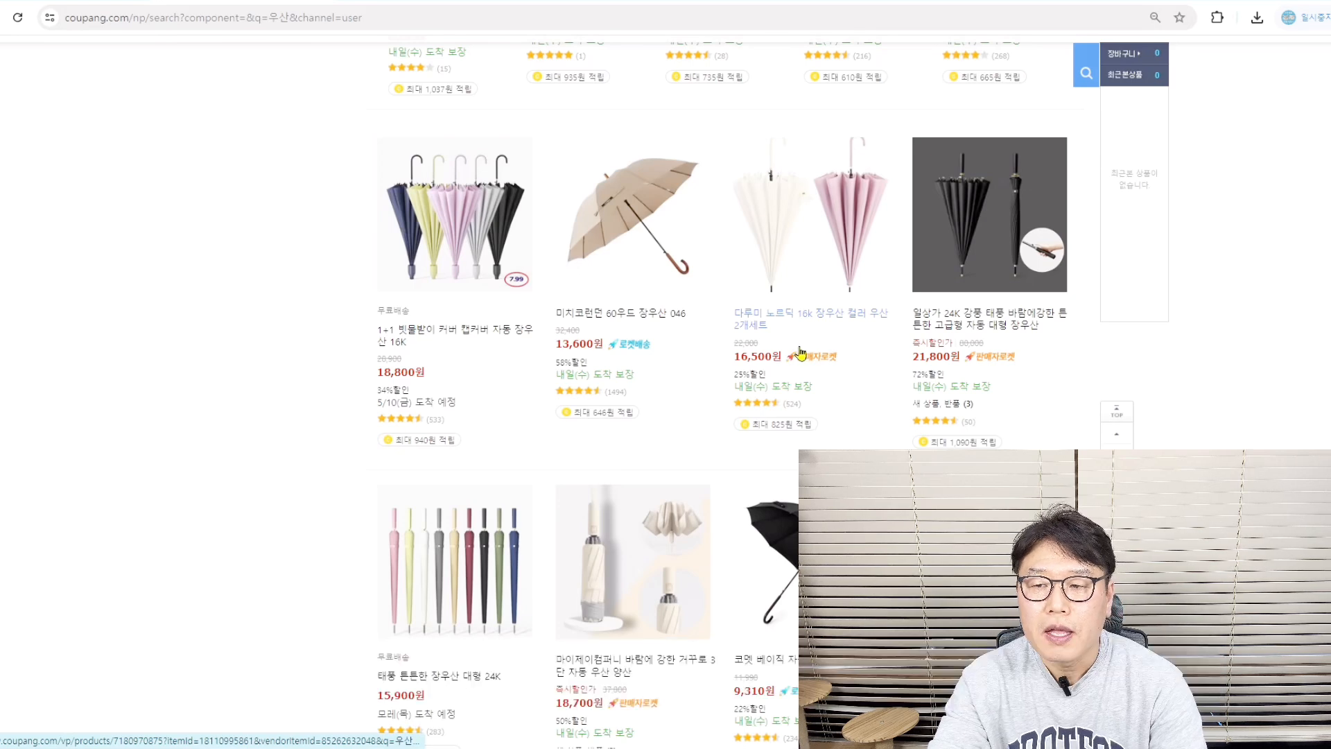
scroll(802, 353, "down", 10)
right_click(1231, 434)
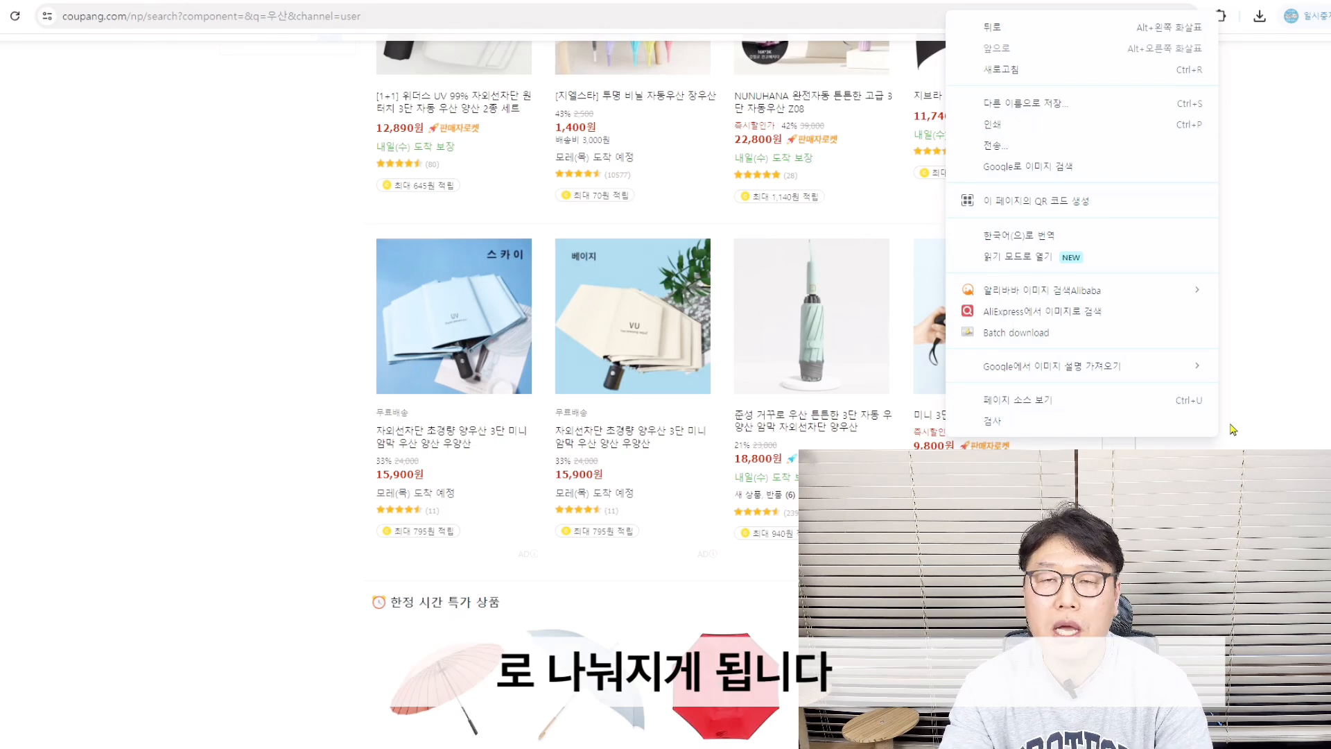
left_click(1233, 430)
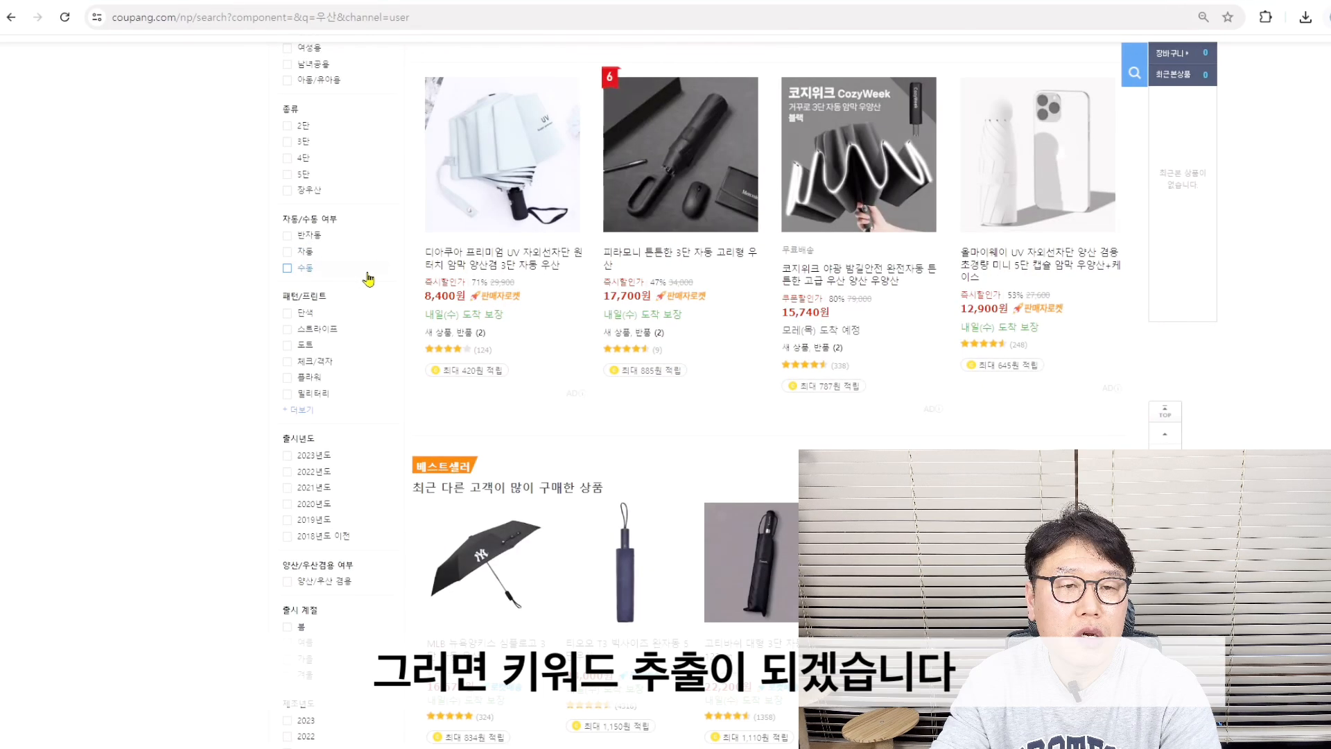
scroll(368, 279, "up", 15)
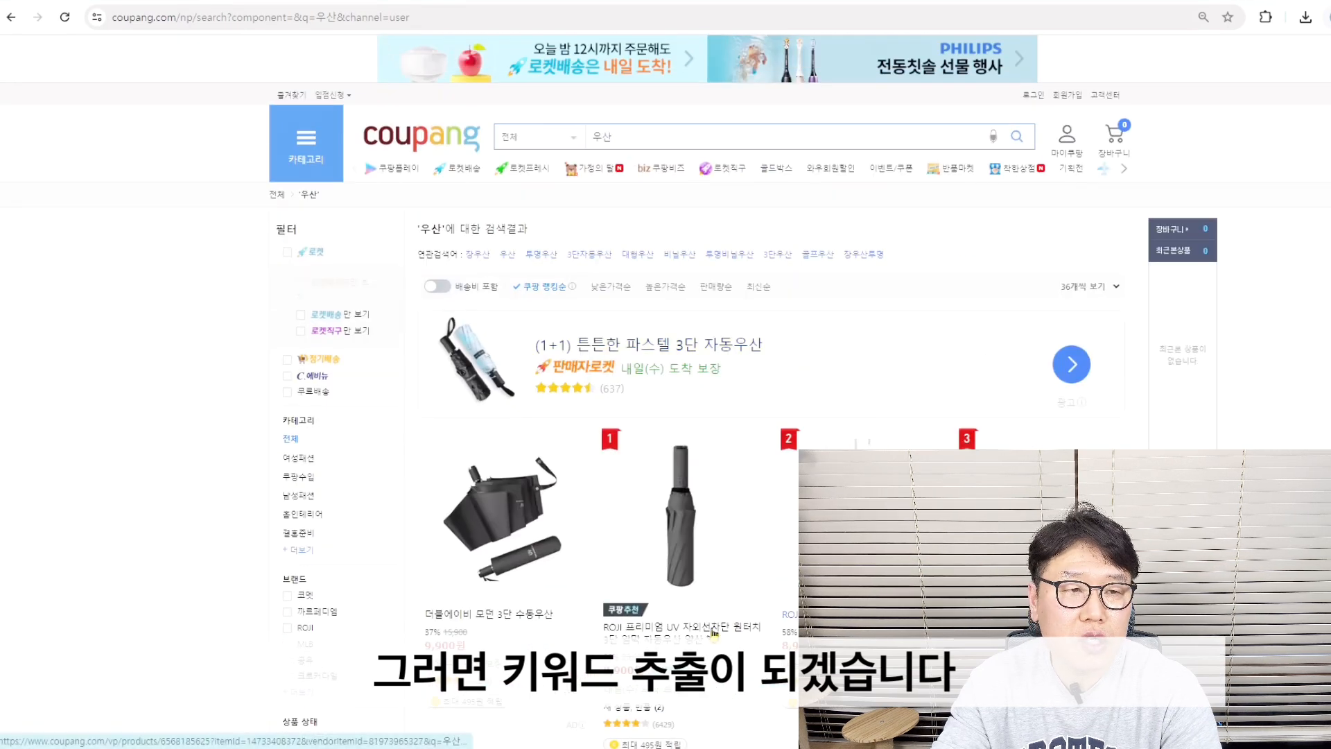
Switch to Coupang Wing, open its 광고센터 and start creating a new ad campaign.
left_click(138, 1)
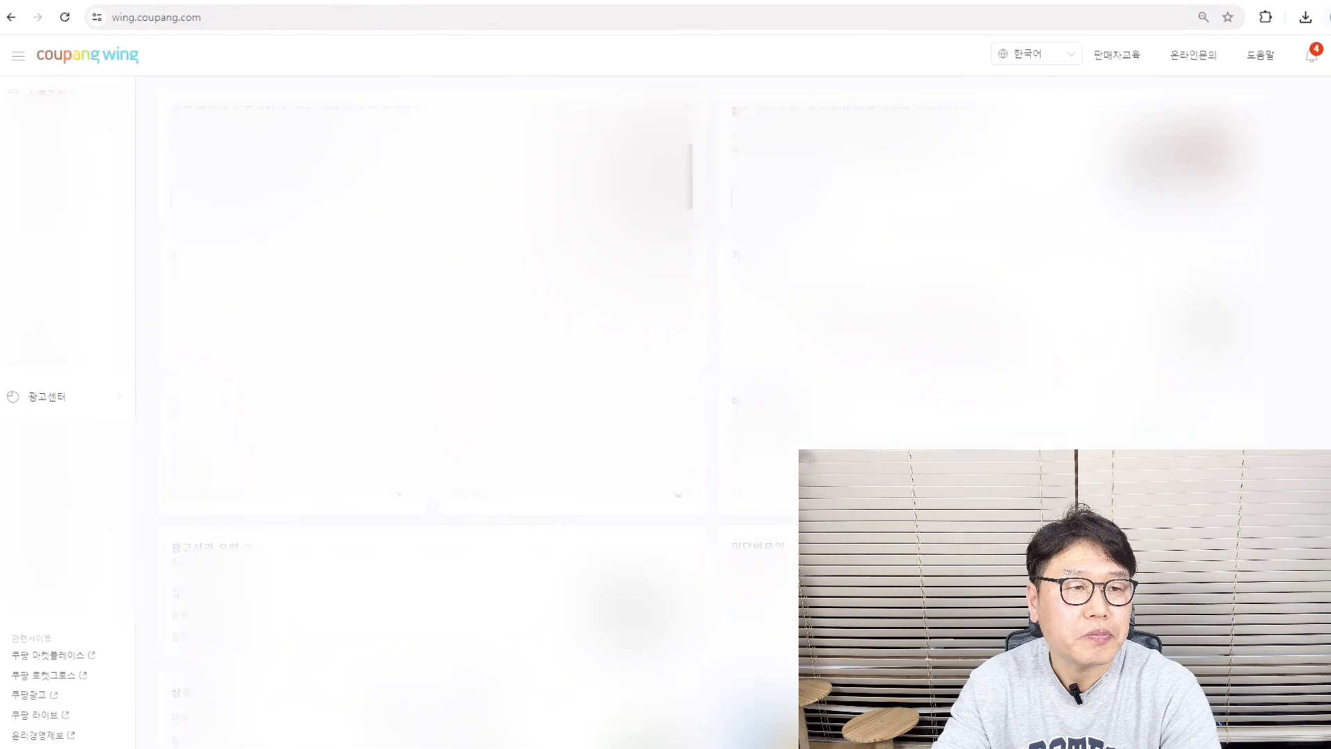
left_click(60, 400)
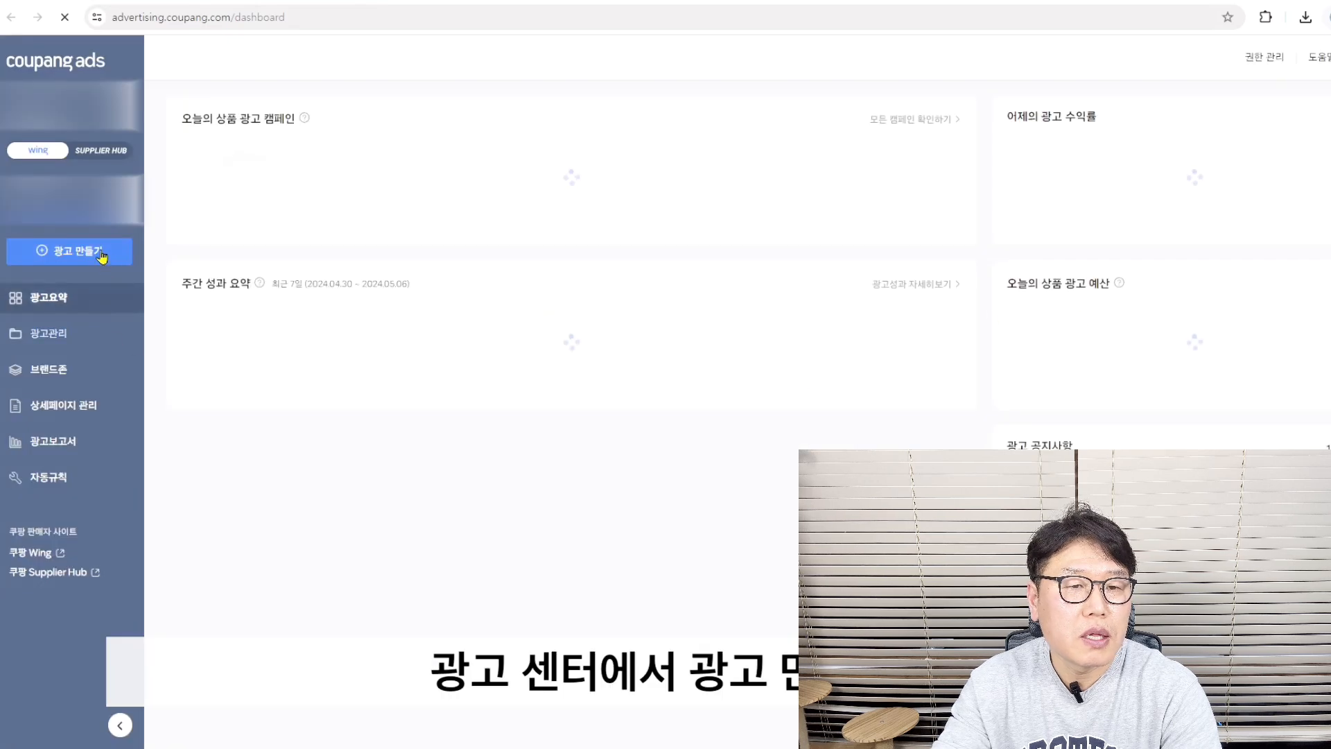
left_click(109, 251)
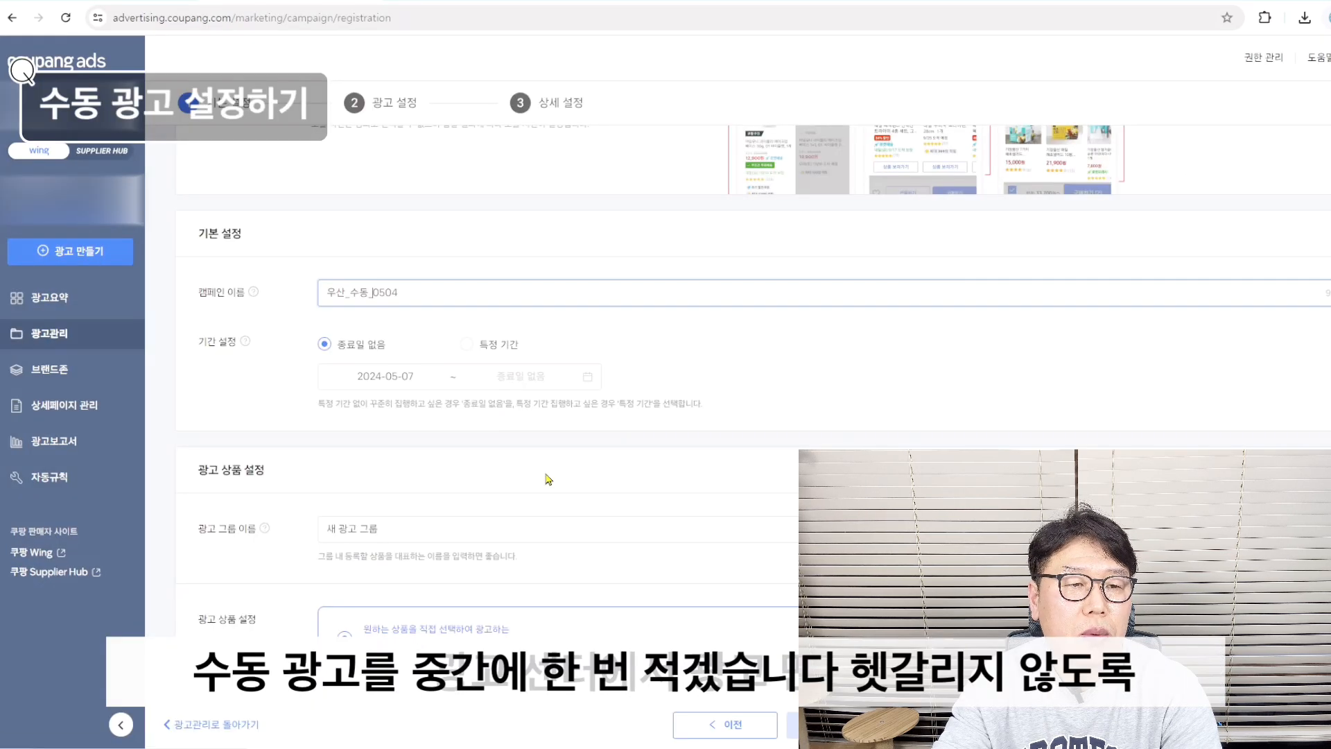
Name the campaign 우산_수동_0504 and add one product from the list under 수동 상품 설정.
type("_수동_0504")
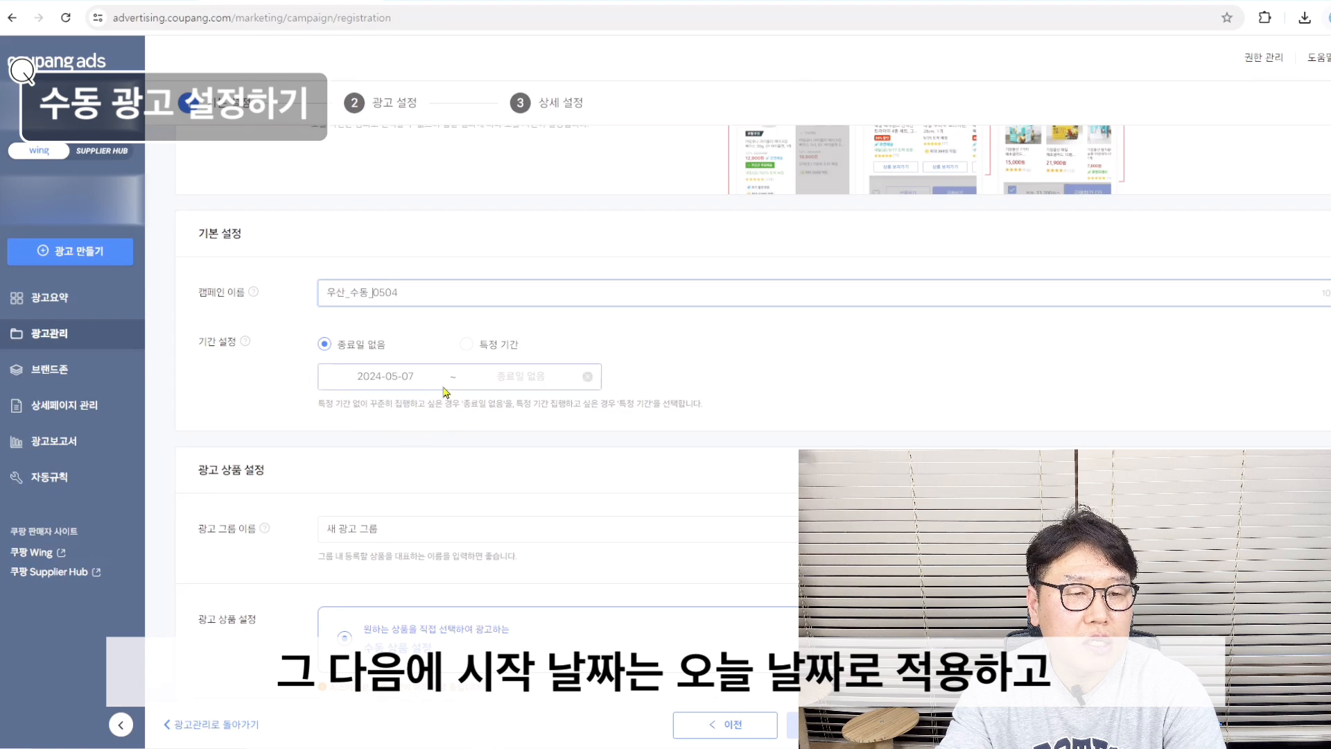
scroll(547, 455, "down", 5)
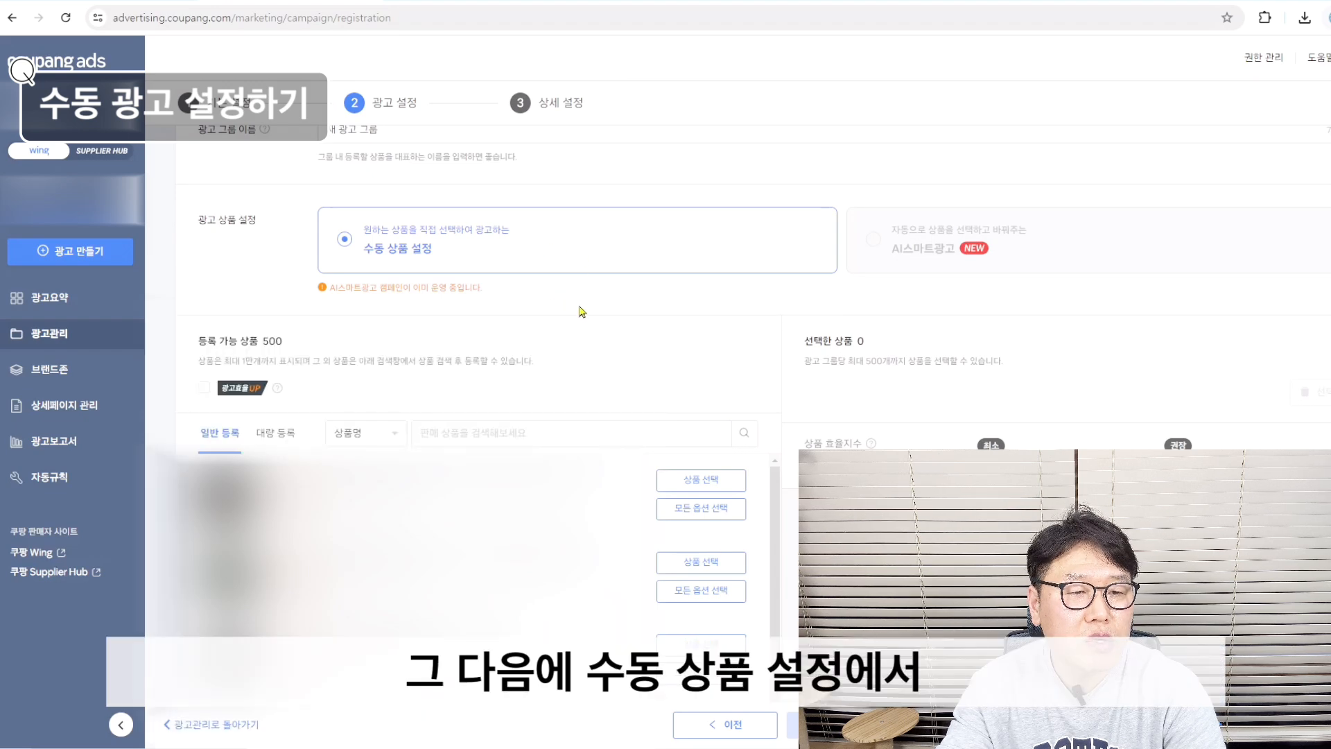
scroll(579, 309, "down", 4)
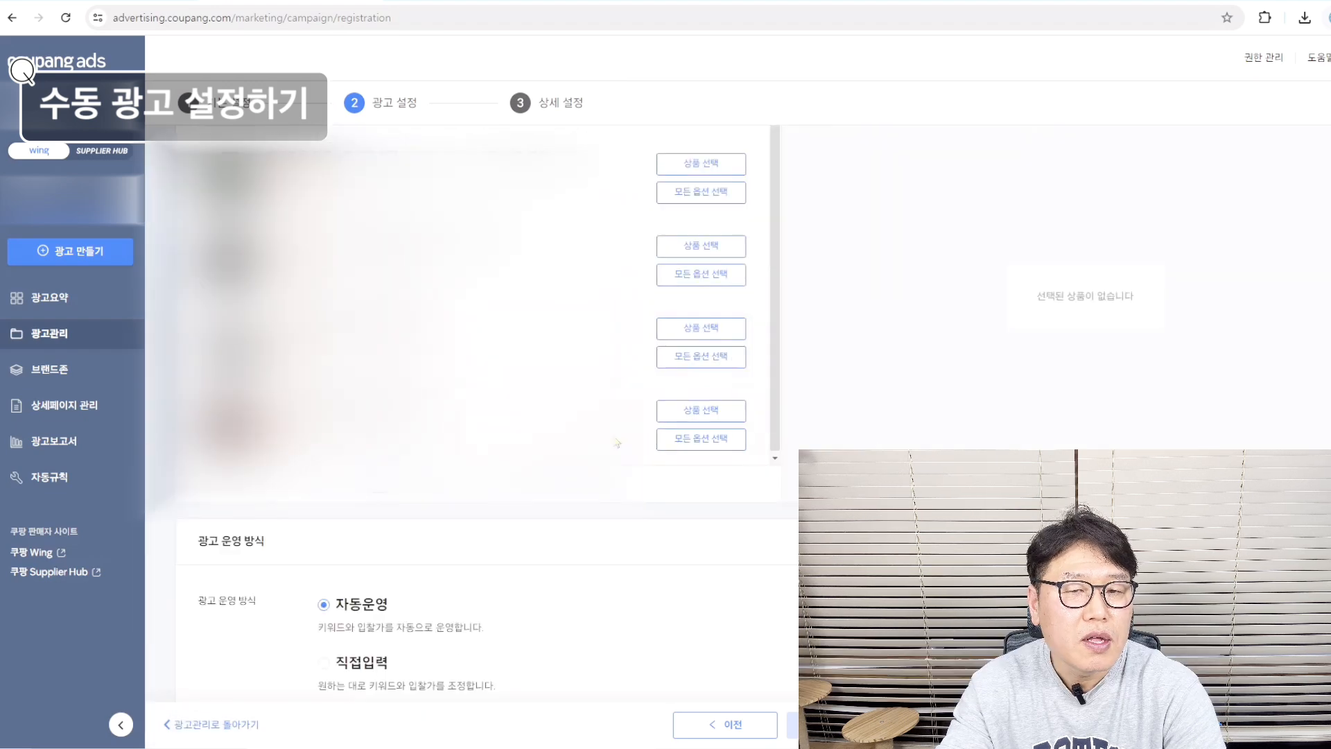
left_click(701, 410)
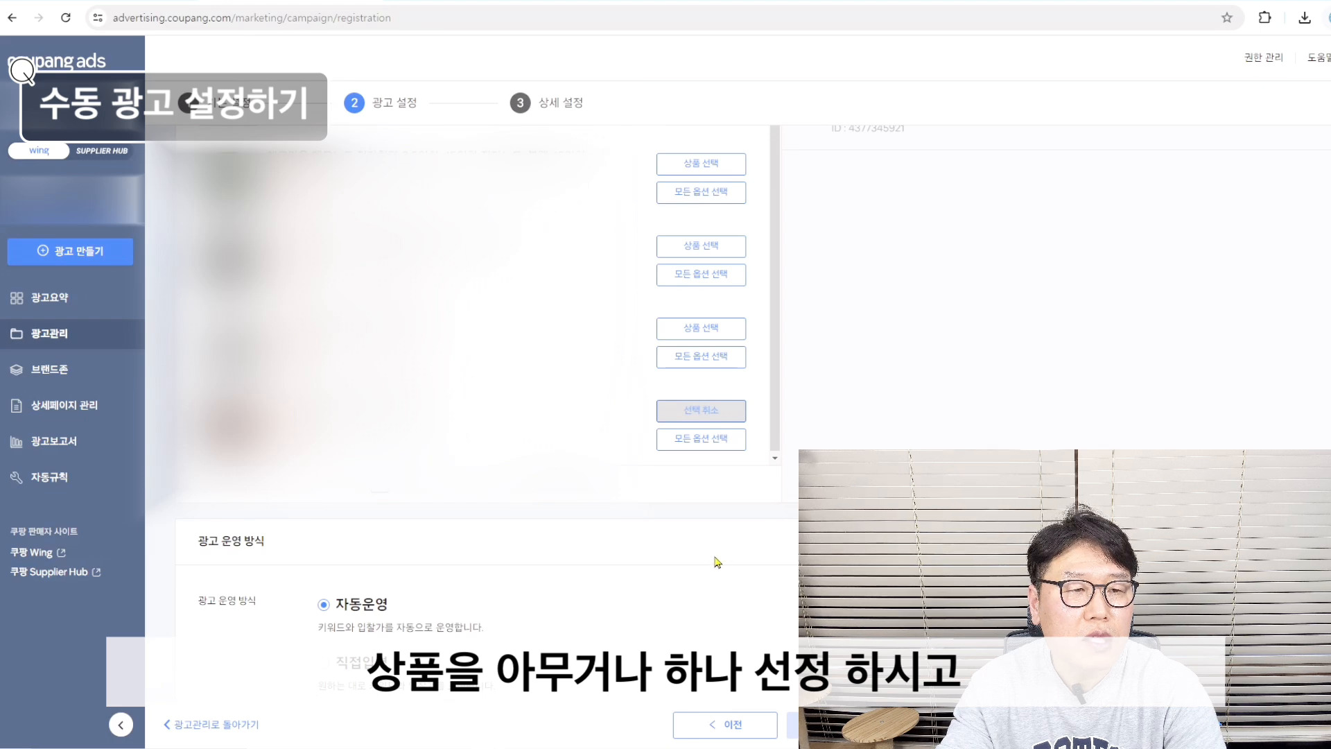
Set the ad operation method to 직접입력 and the daily budget to 10,000 won.
scroll(718, 561, "down", 5)
left_click(378, 277)
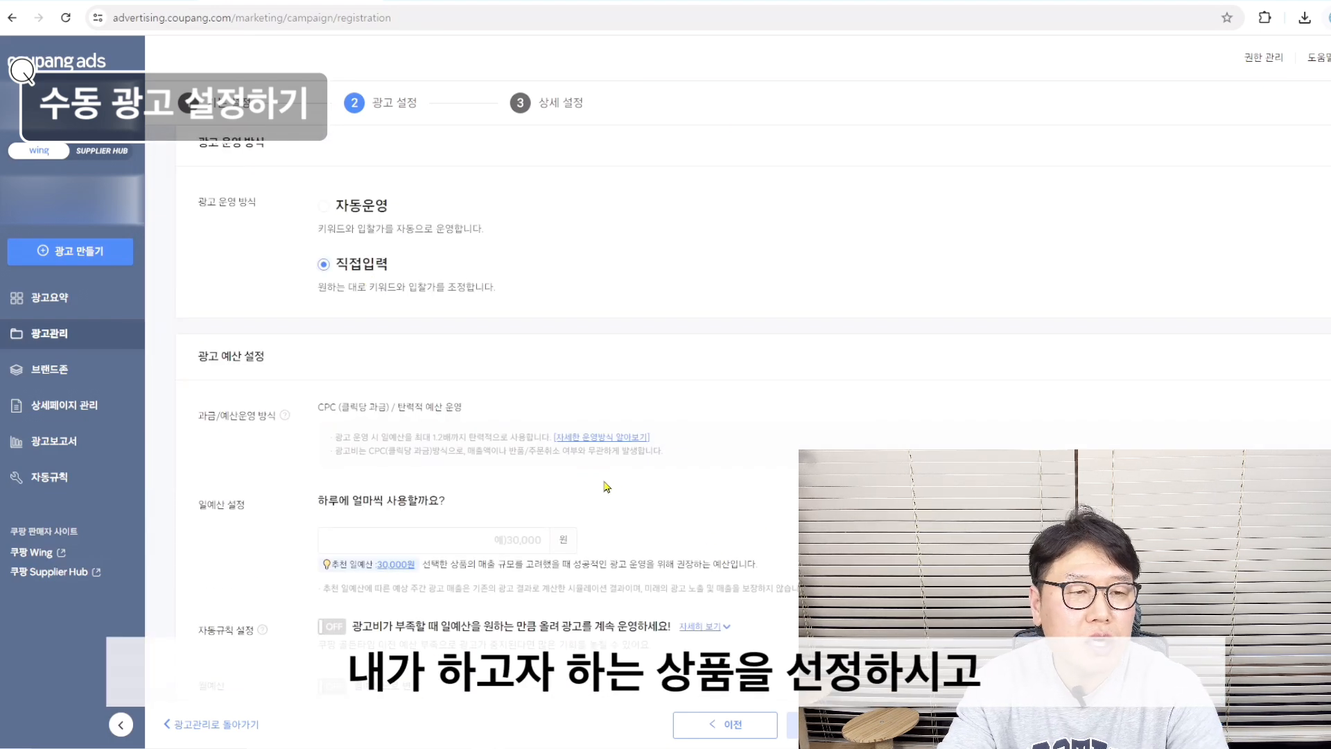
left_click(438, 542)
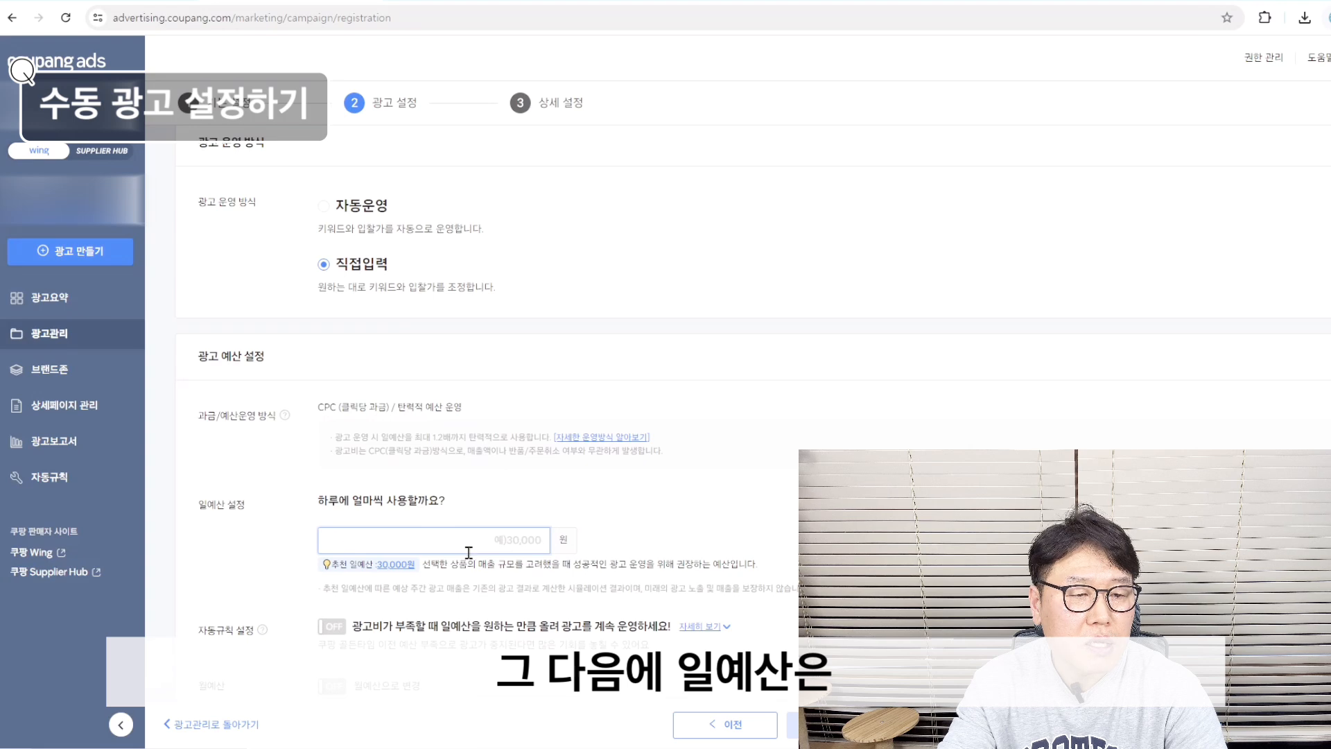
left_click(402, 570)
left_click(511, 539)
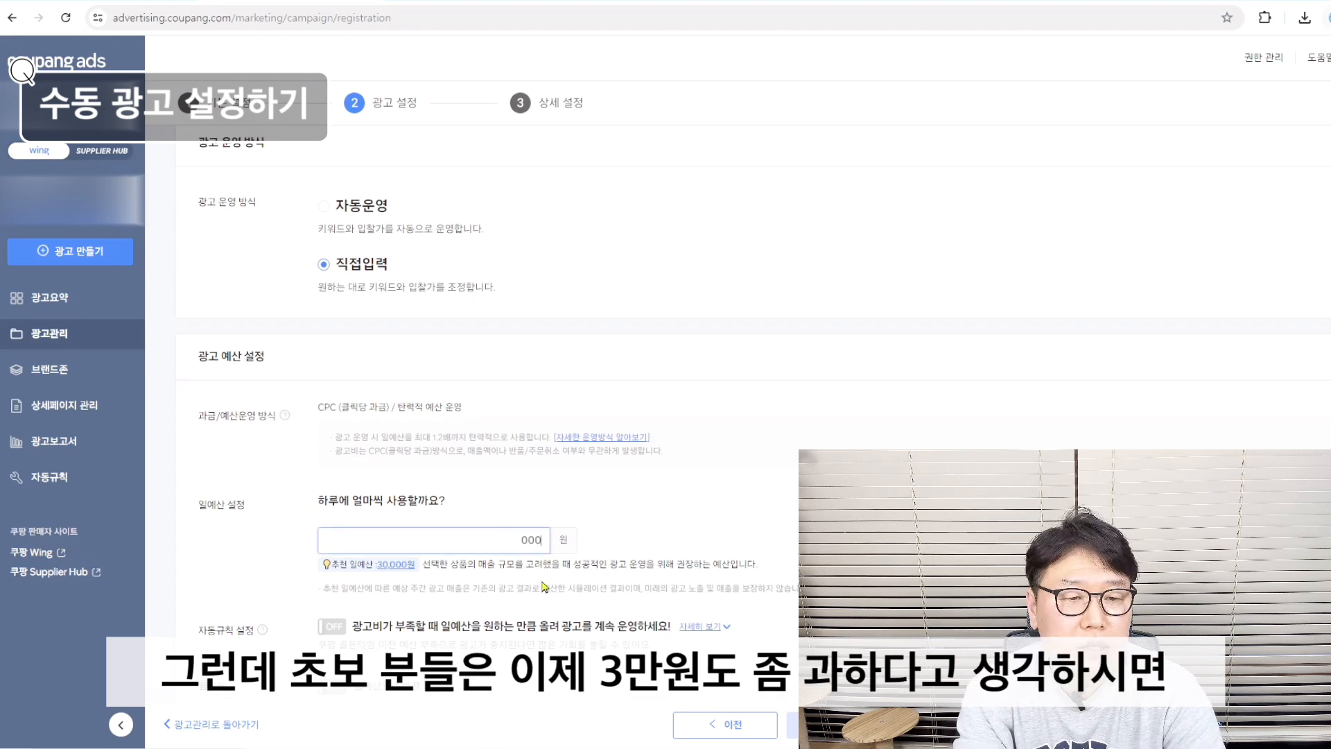
type("1")
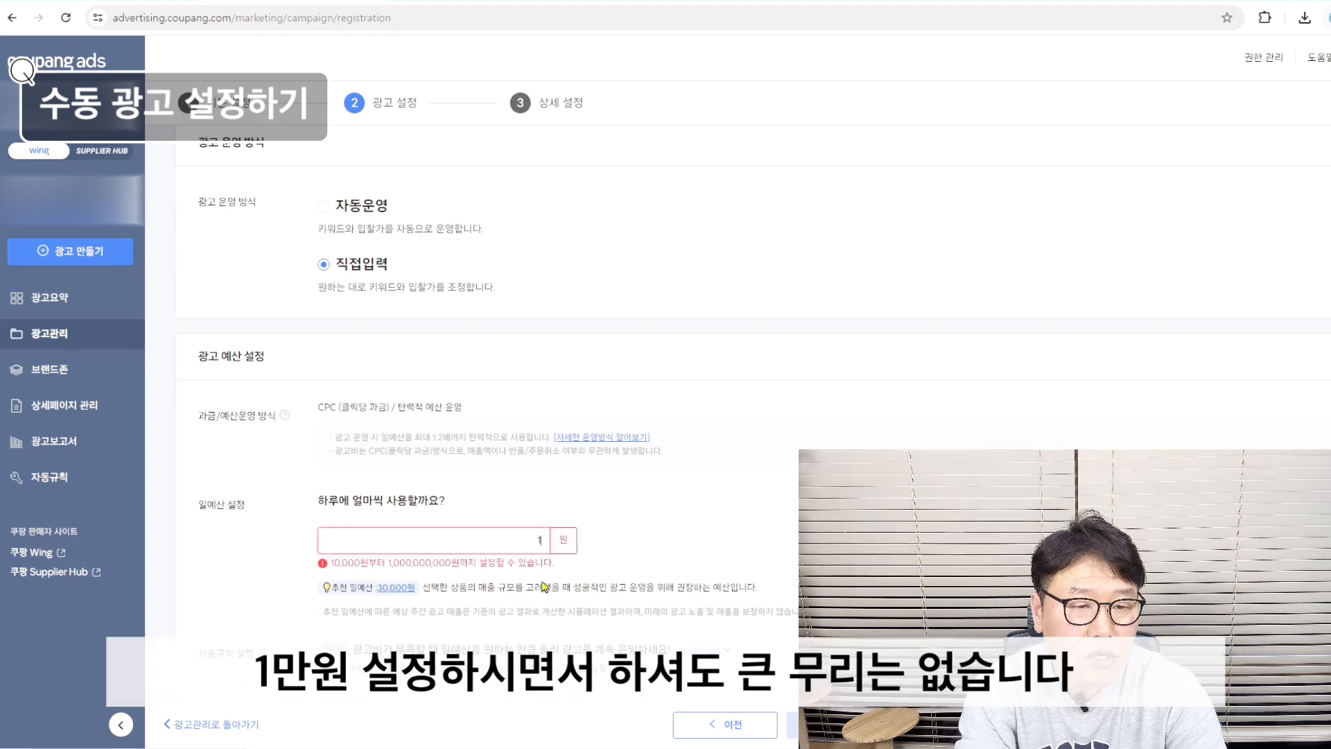
type("0,000")
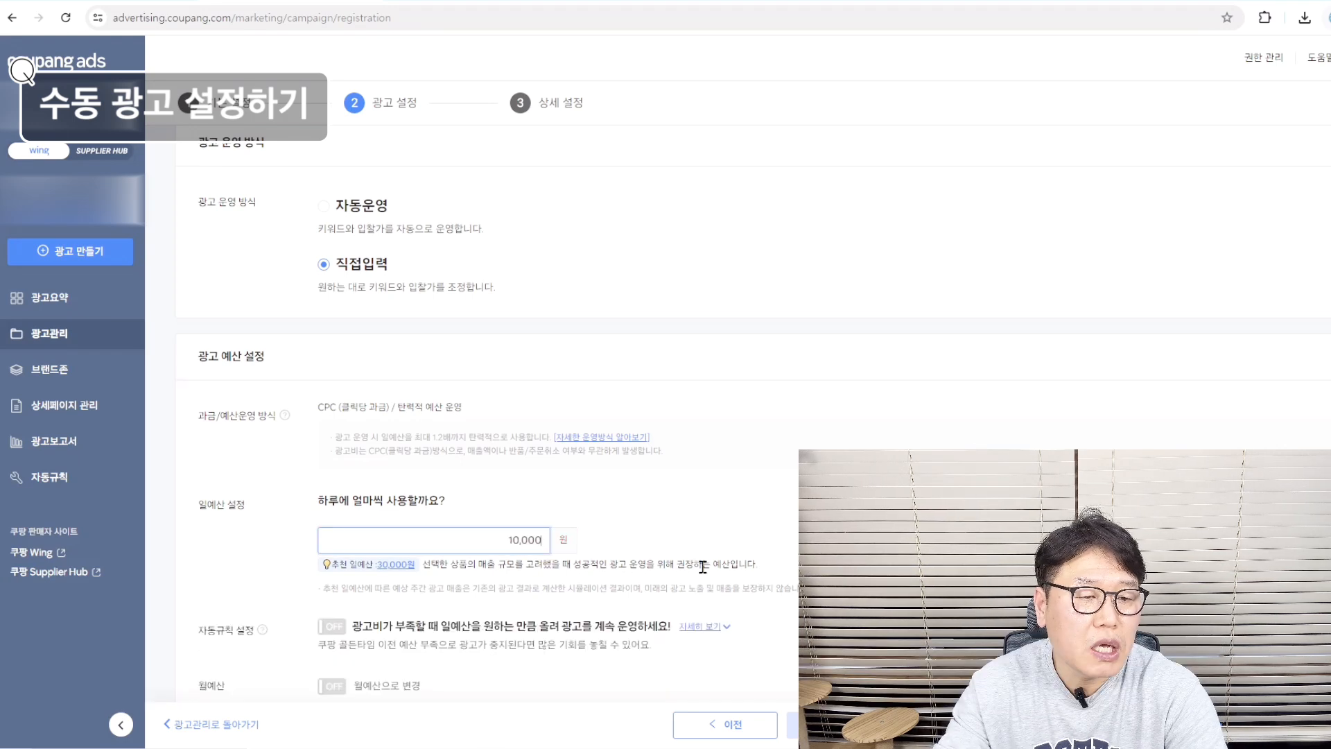
Turn on the 자동규칙 budget rule, raising the daily budget by 30% when 70% or more is used before 6 PM.
scroll(544, 587, "down", 5)
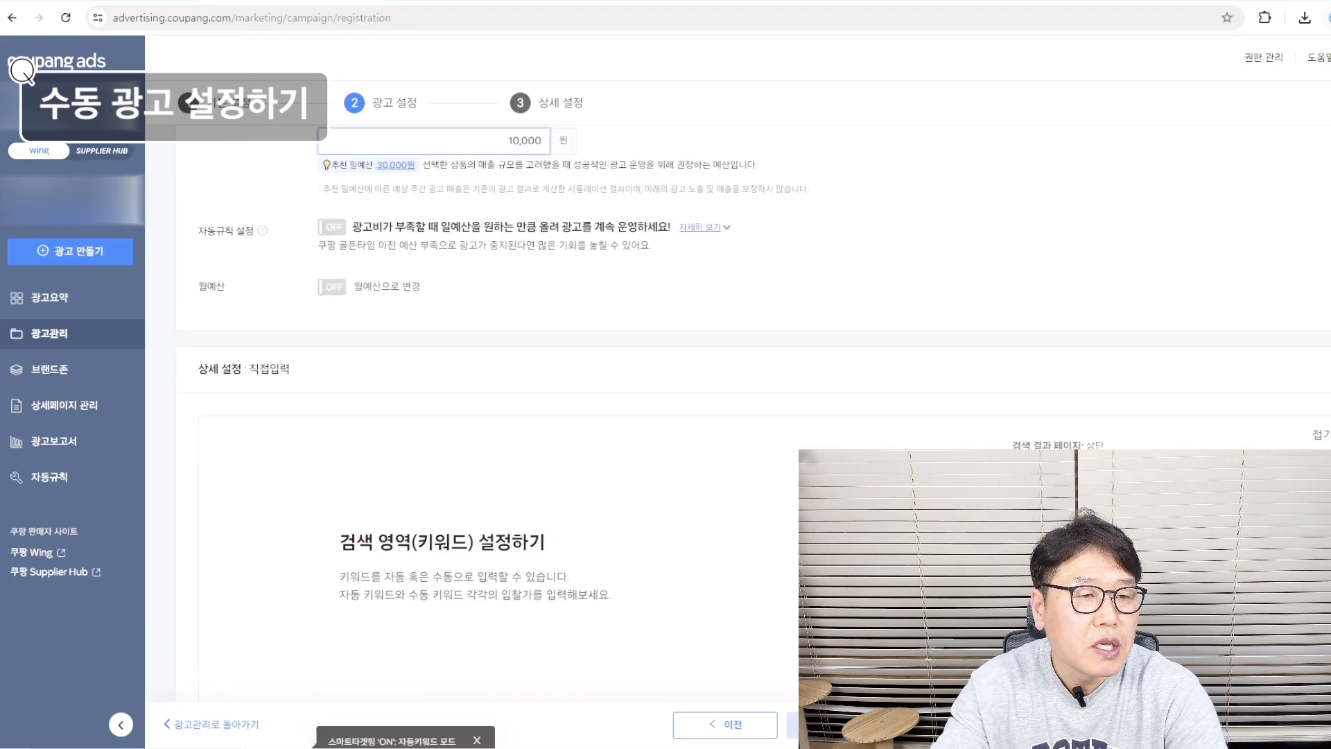
left_click(332, 227)
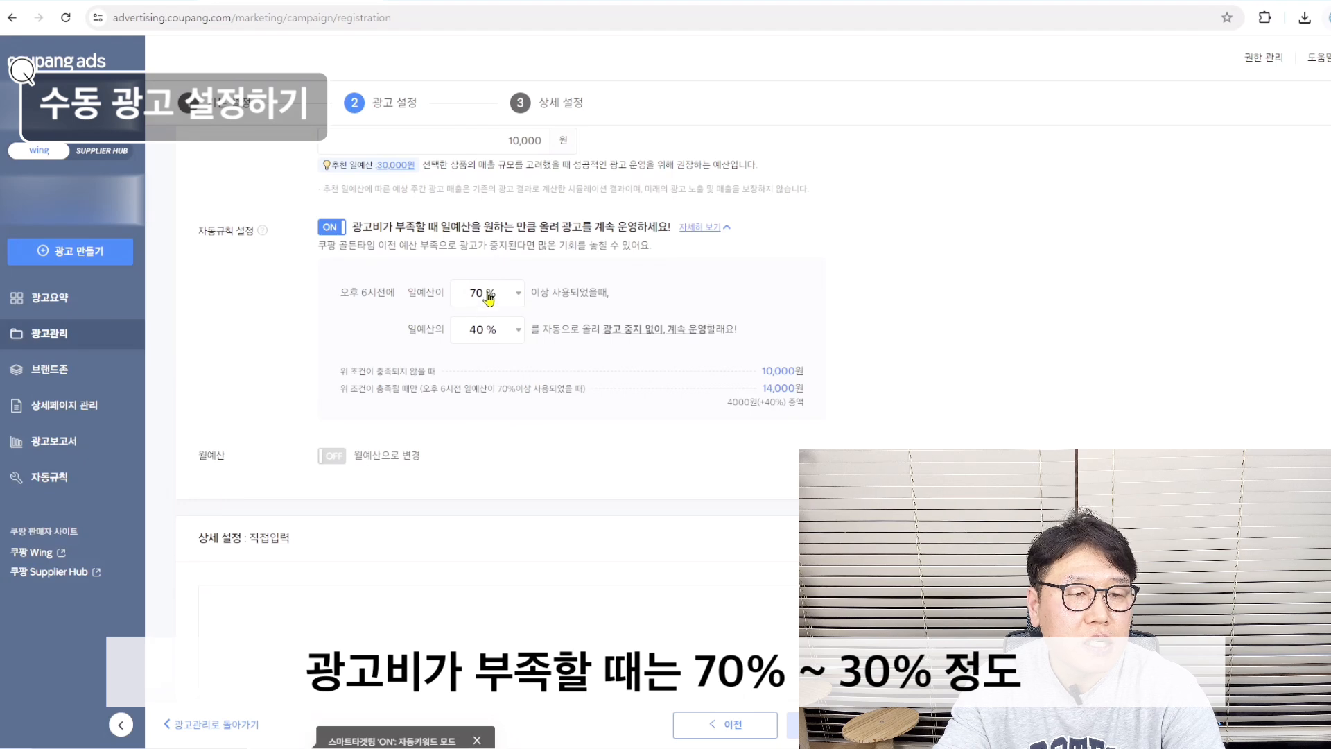
left_click(495, 335)
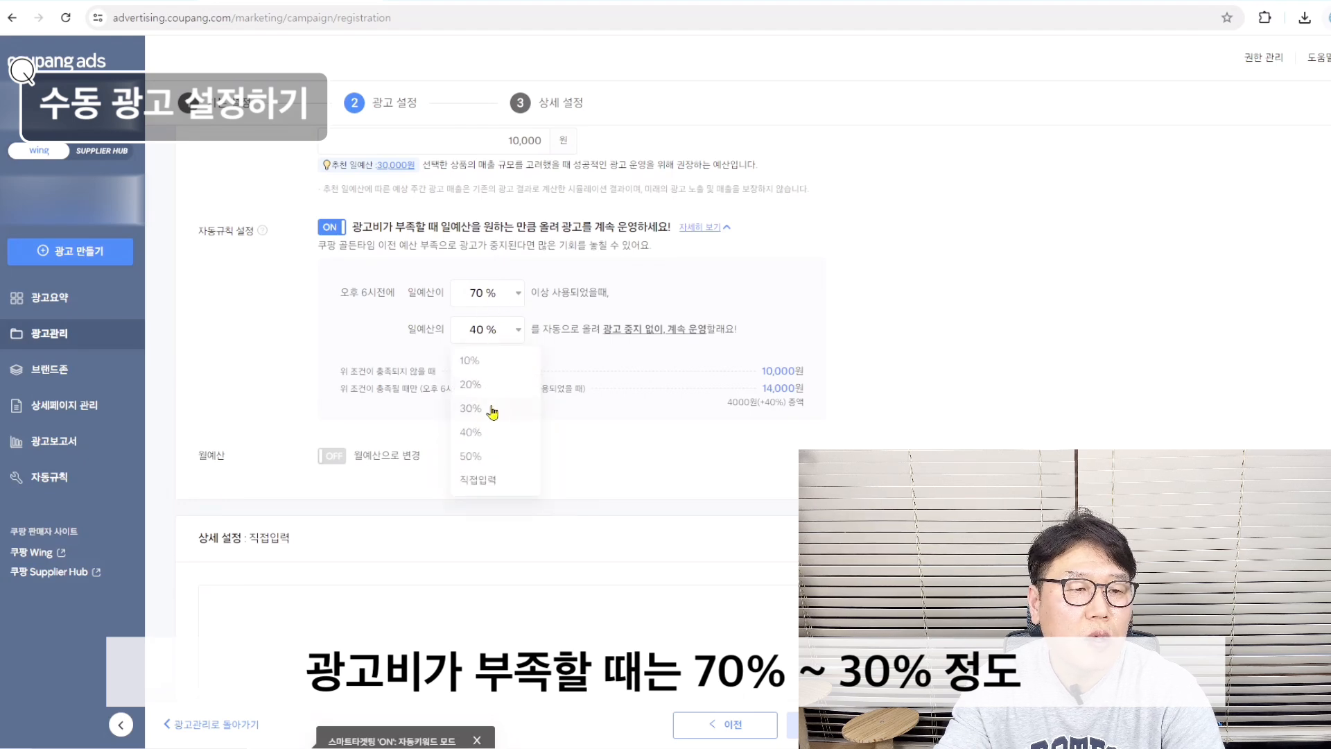
left_click(496, 414)
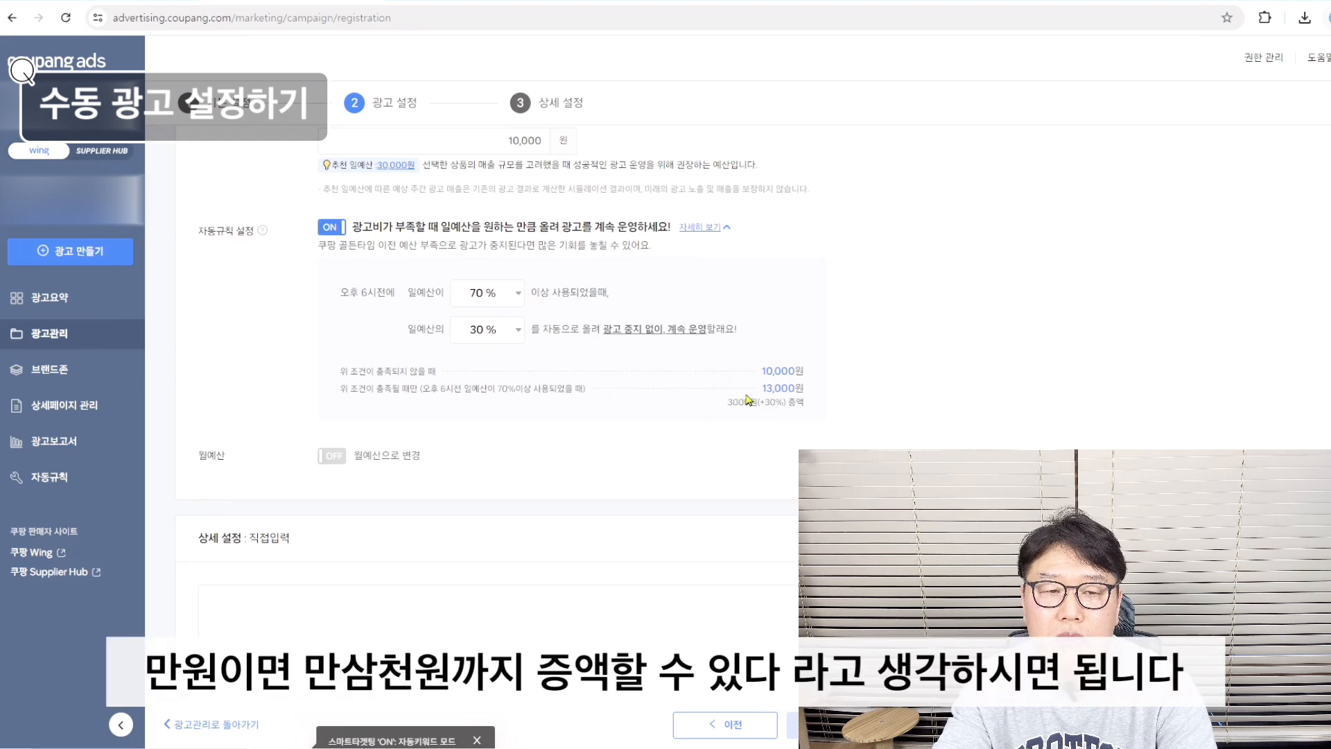
left_click_drag(752, 393, 806, 404)
left_click(895, 429)
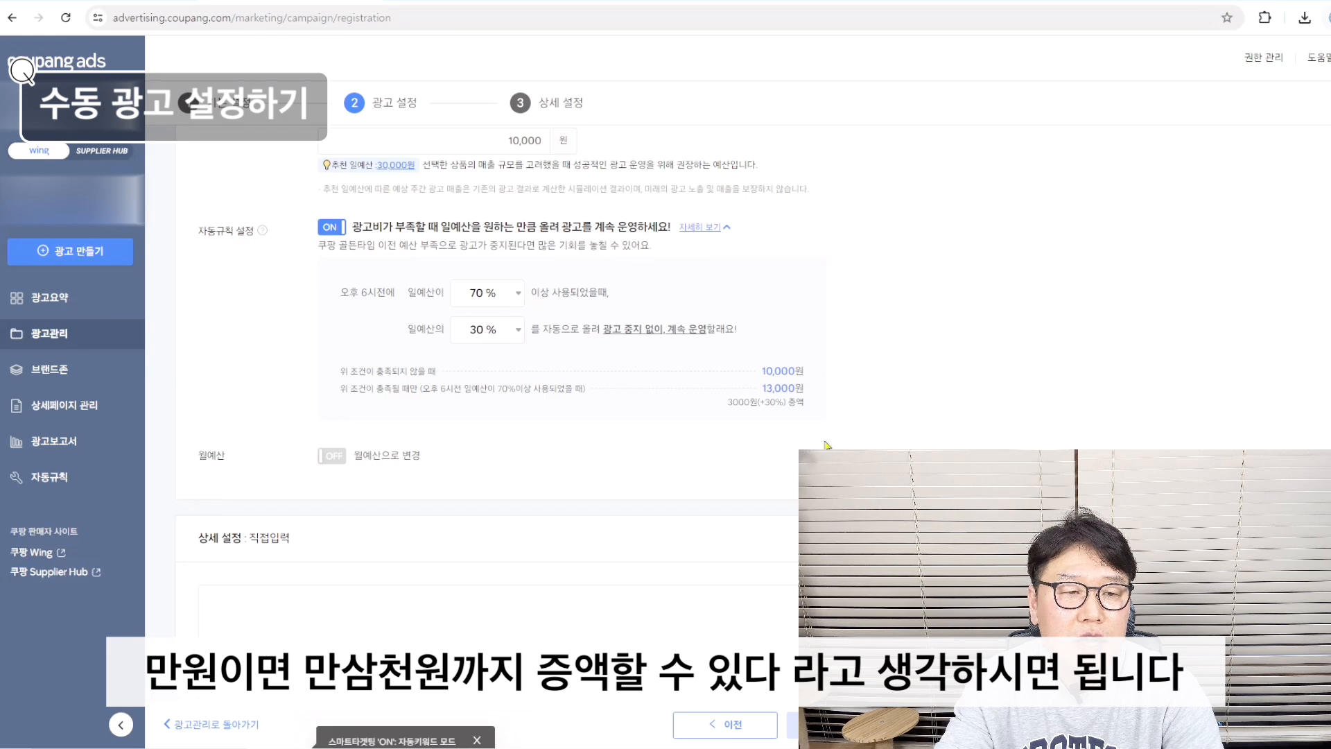
Keep 스마트타겟팅 on and set its bid to 150 won instead of the suggested bid.
scroll(791, 438, "down", 6)
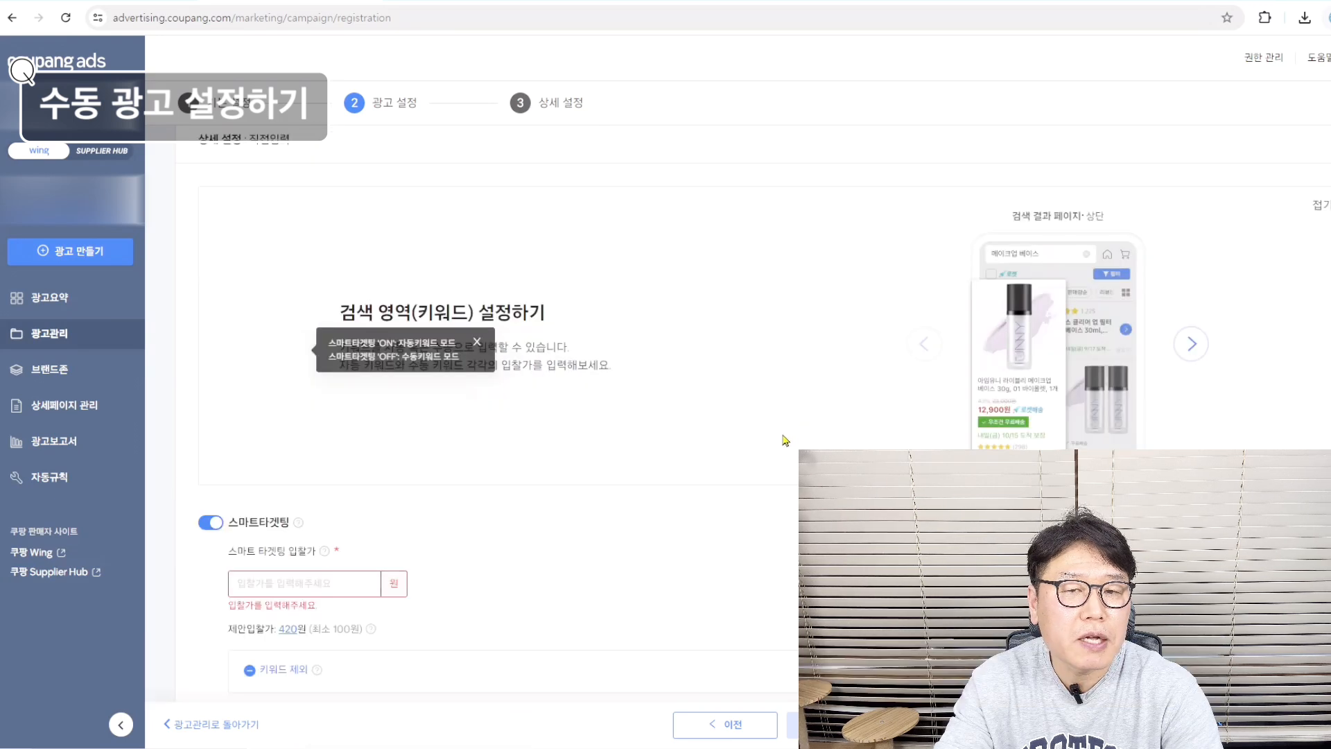
scroll(616, 466, "down", 5)
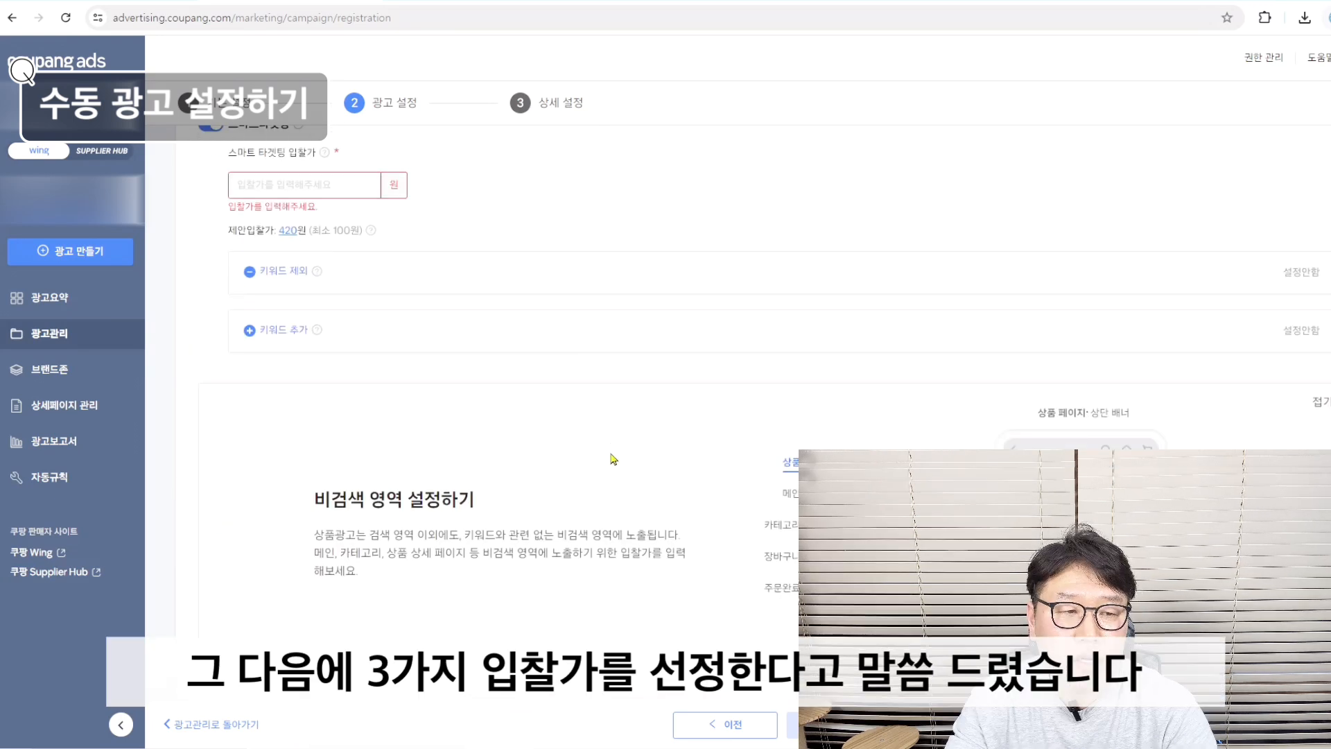
scroll(605, 440, "up", 5)
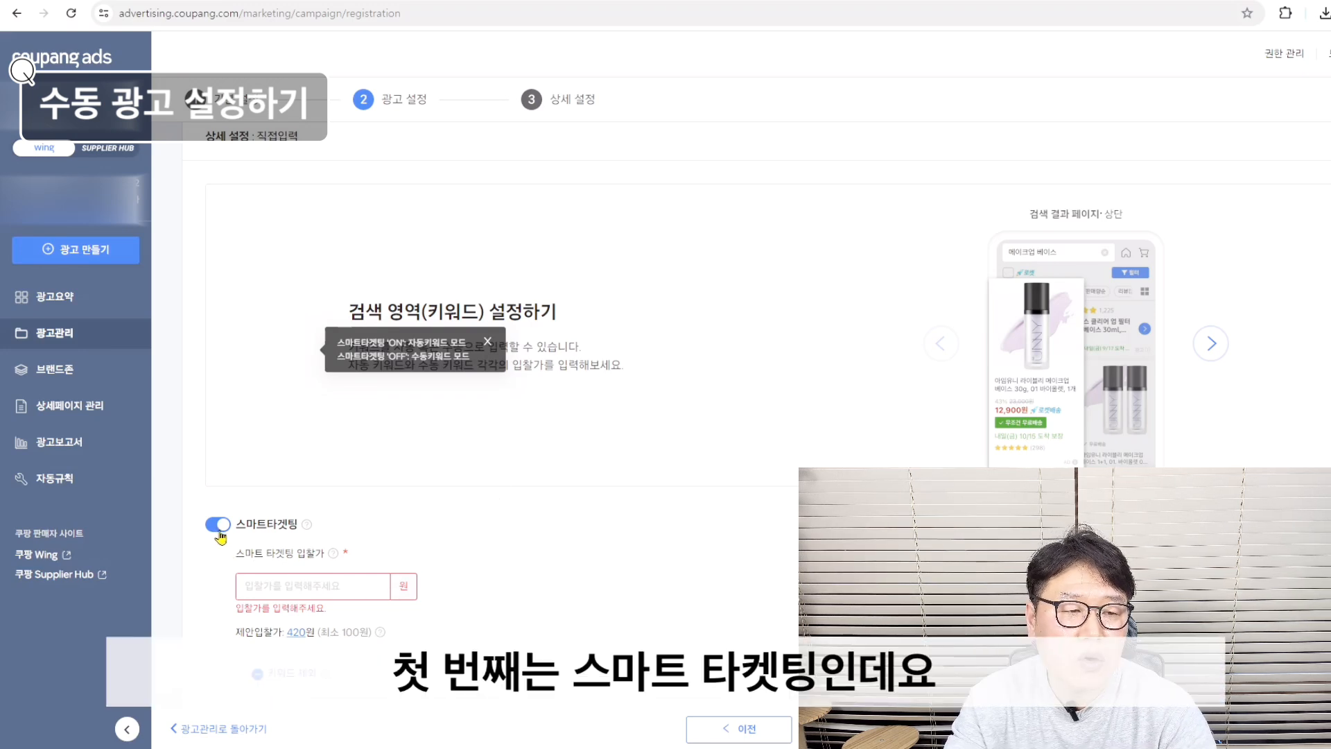
left_click(344, 587)
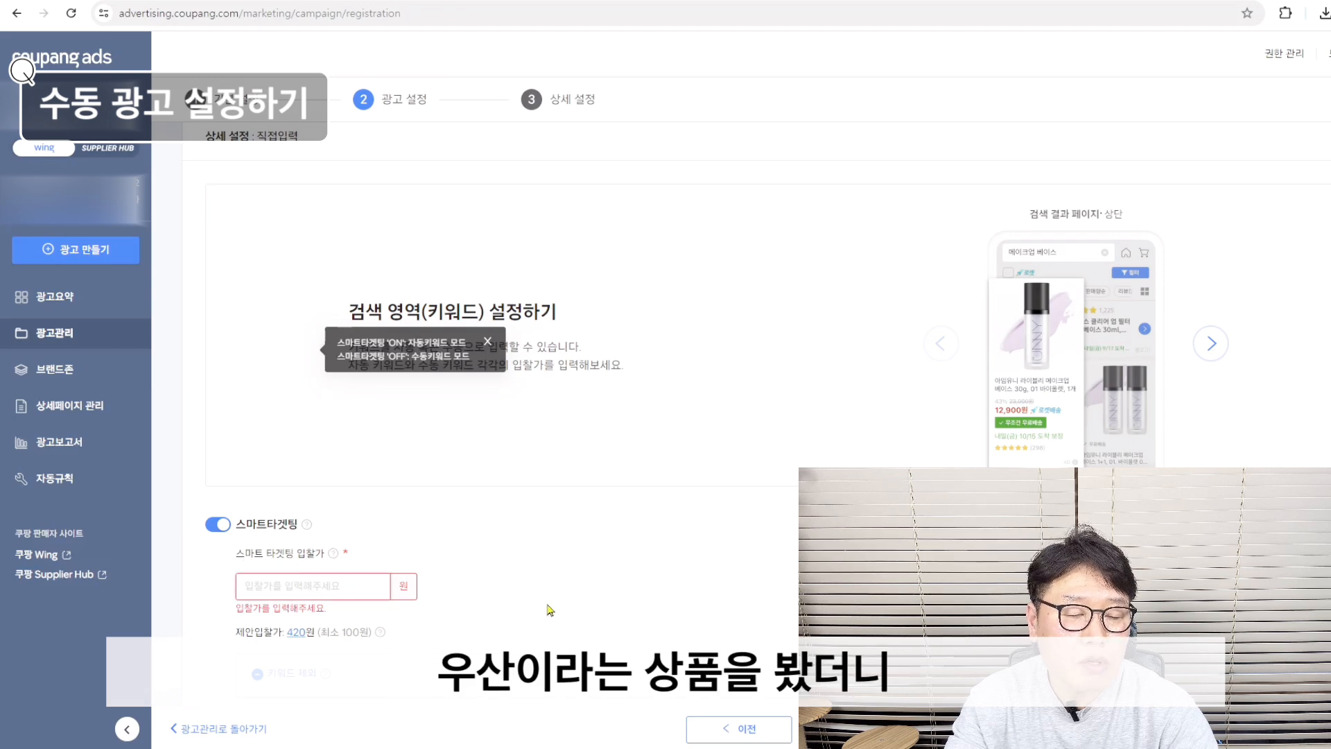
scroll(543, 609, "down", 5)
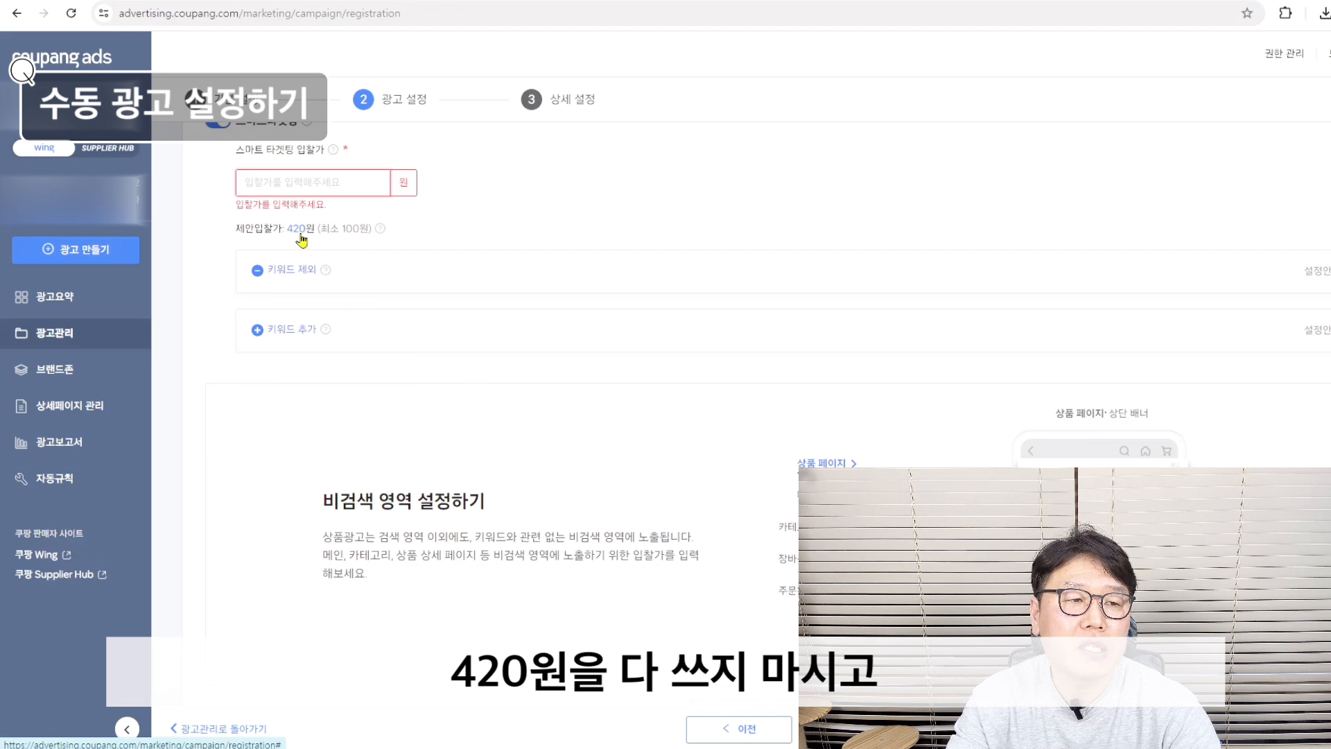
left_click(300, 239)
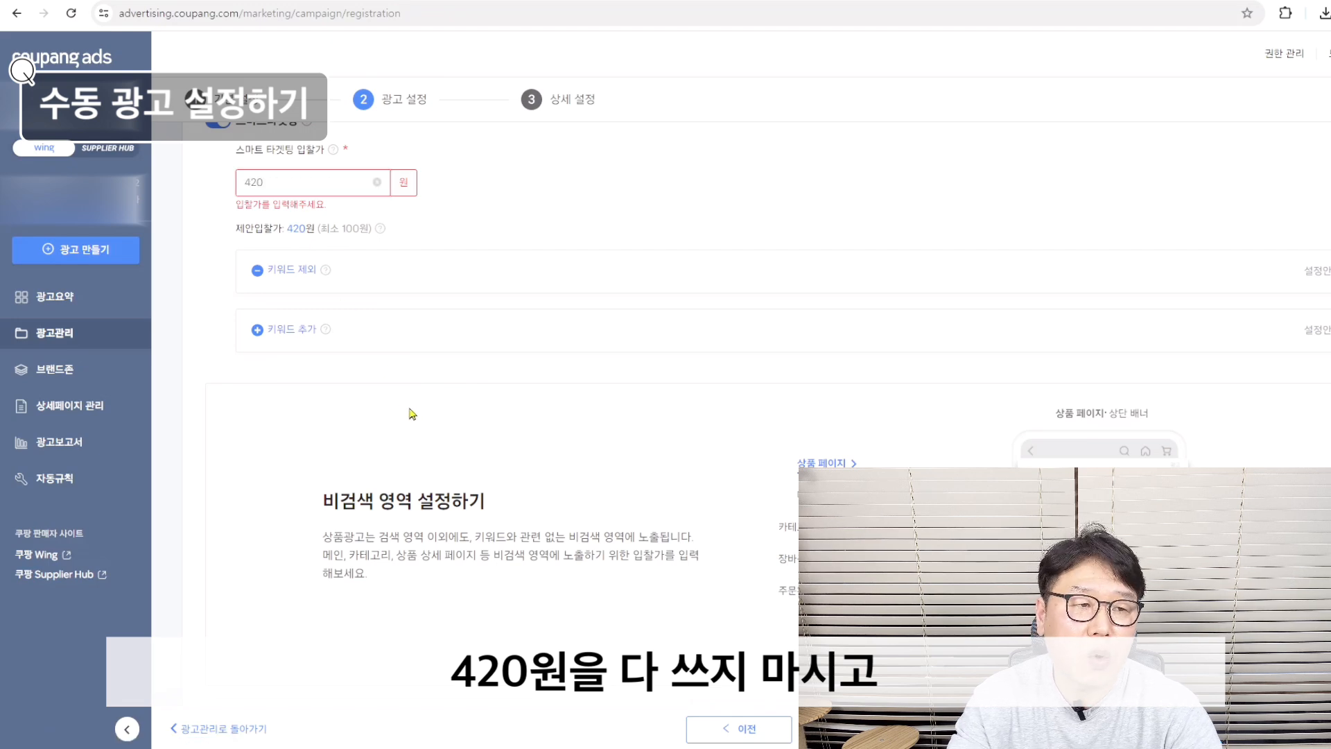
left_click(376, 182)
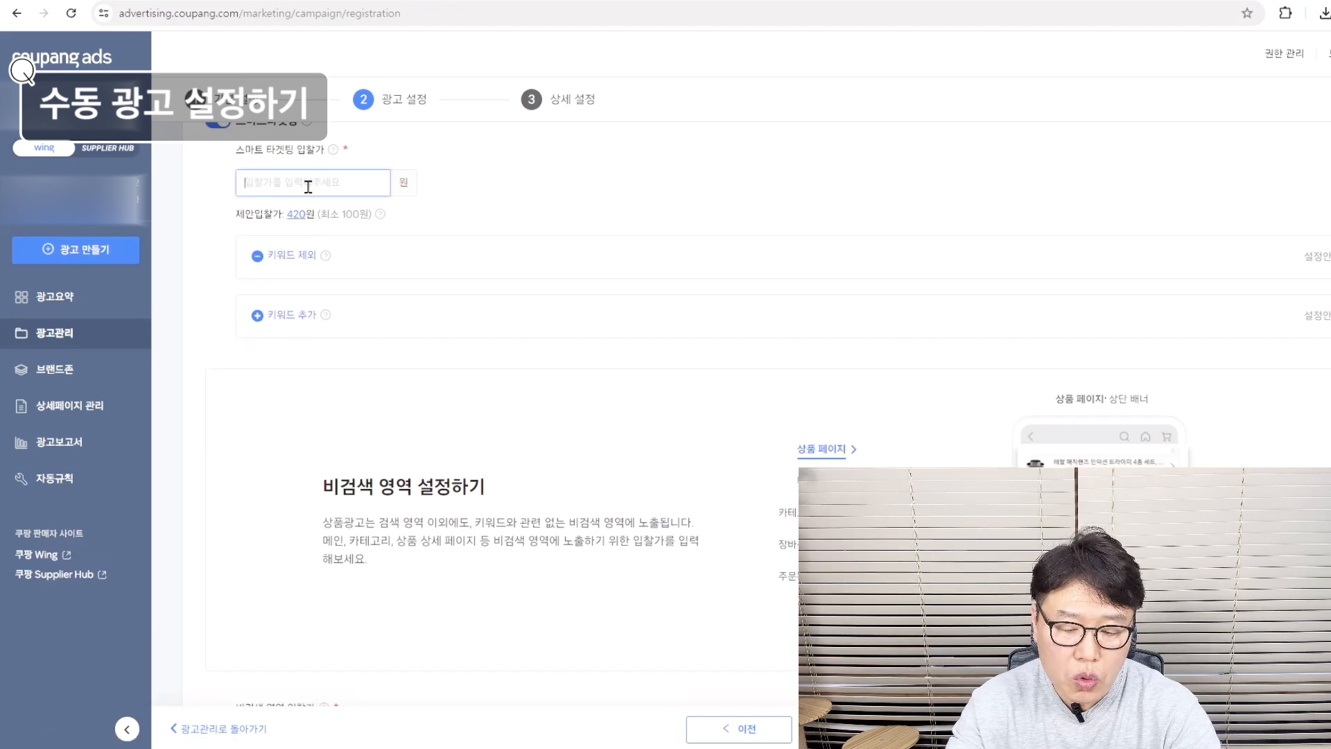
type("150")
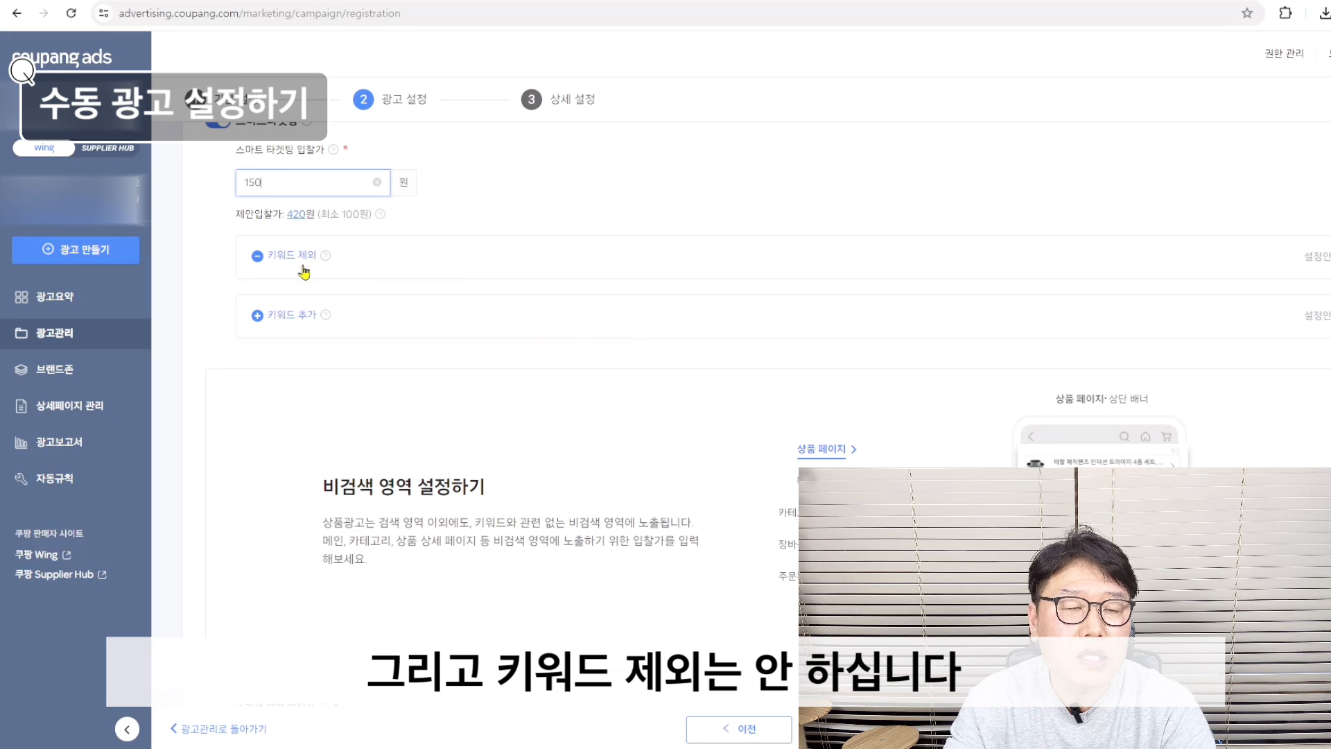
Open 키워드 추가, copy all 연관검색어 from Coupang's 우산 search results and paste them into 키워드 직접 입력.
left_click(300, 315)
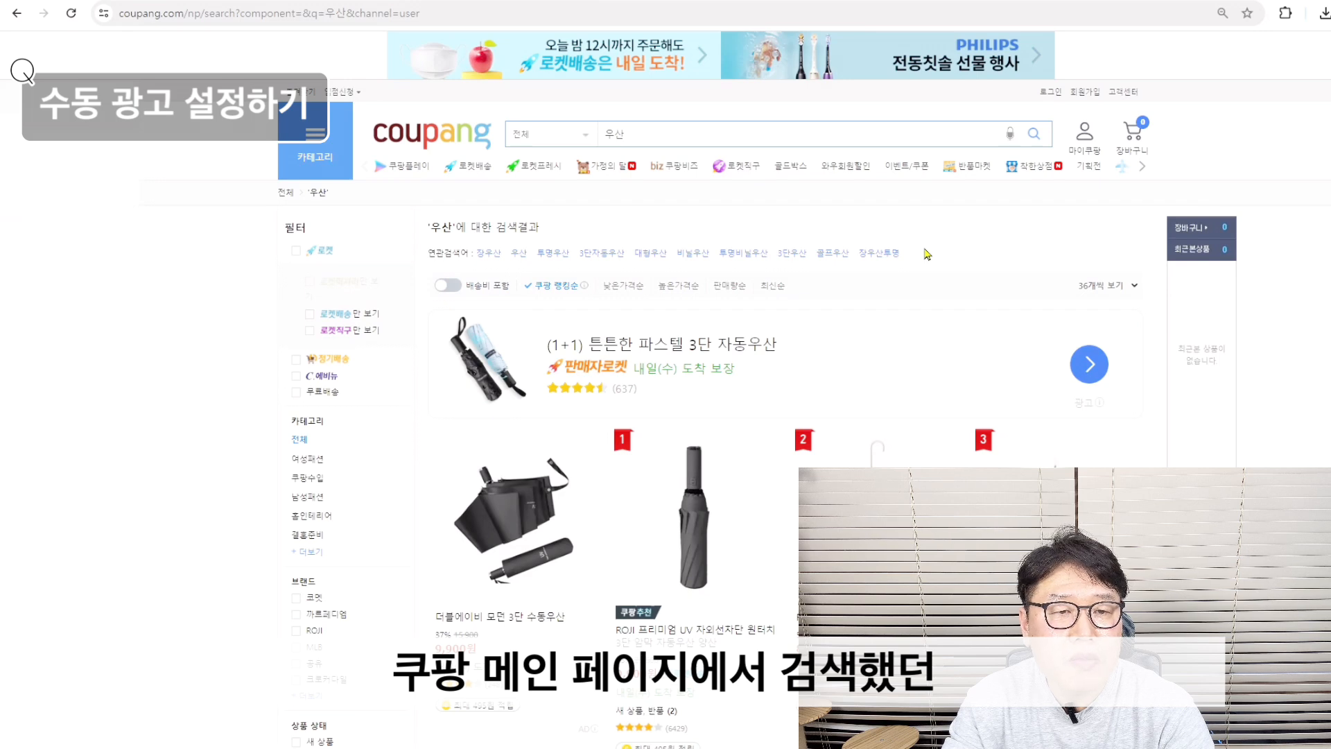
left_click_drag(903, 254, 476, 260)
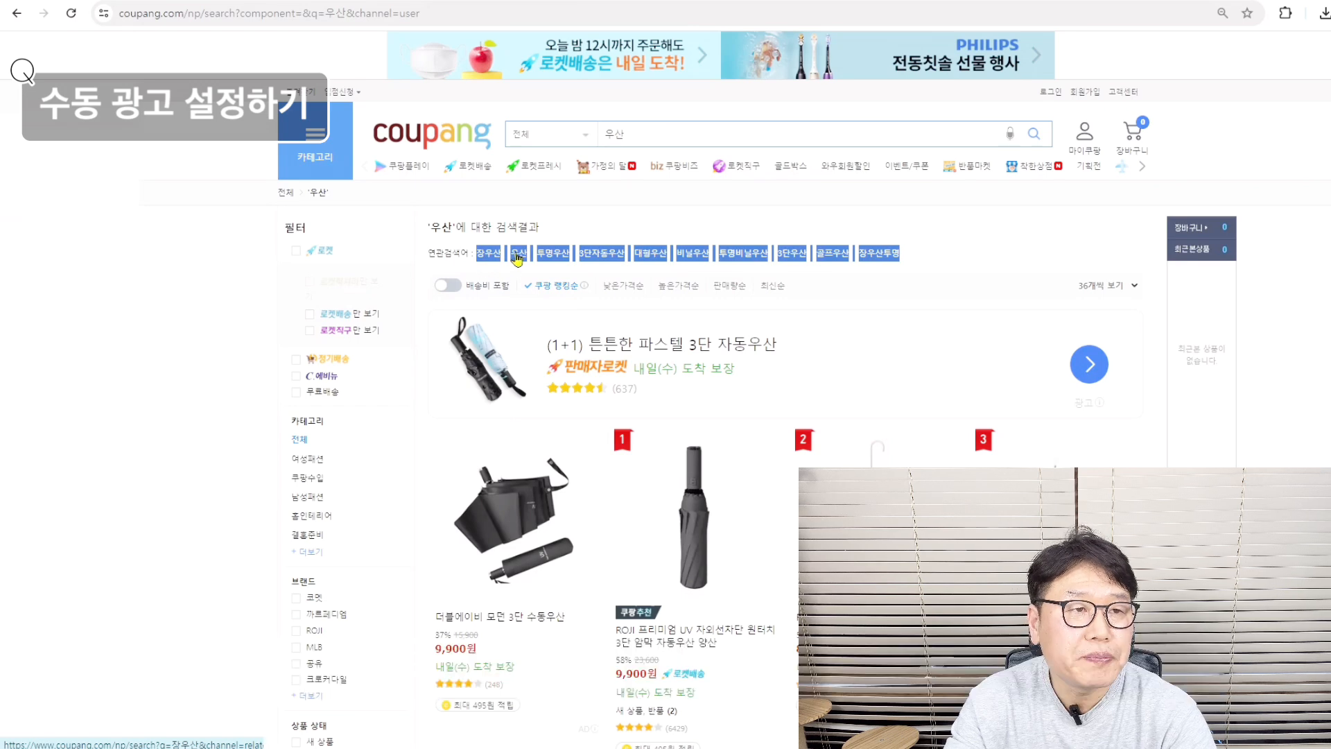
key("ctrl+c")
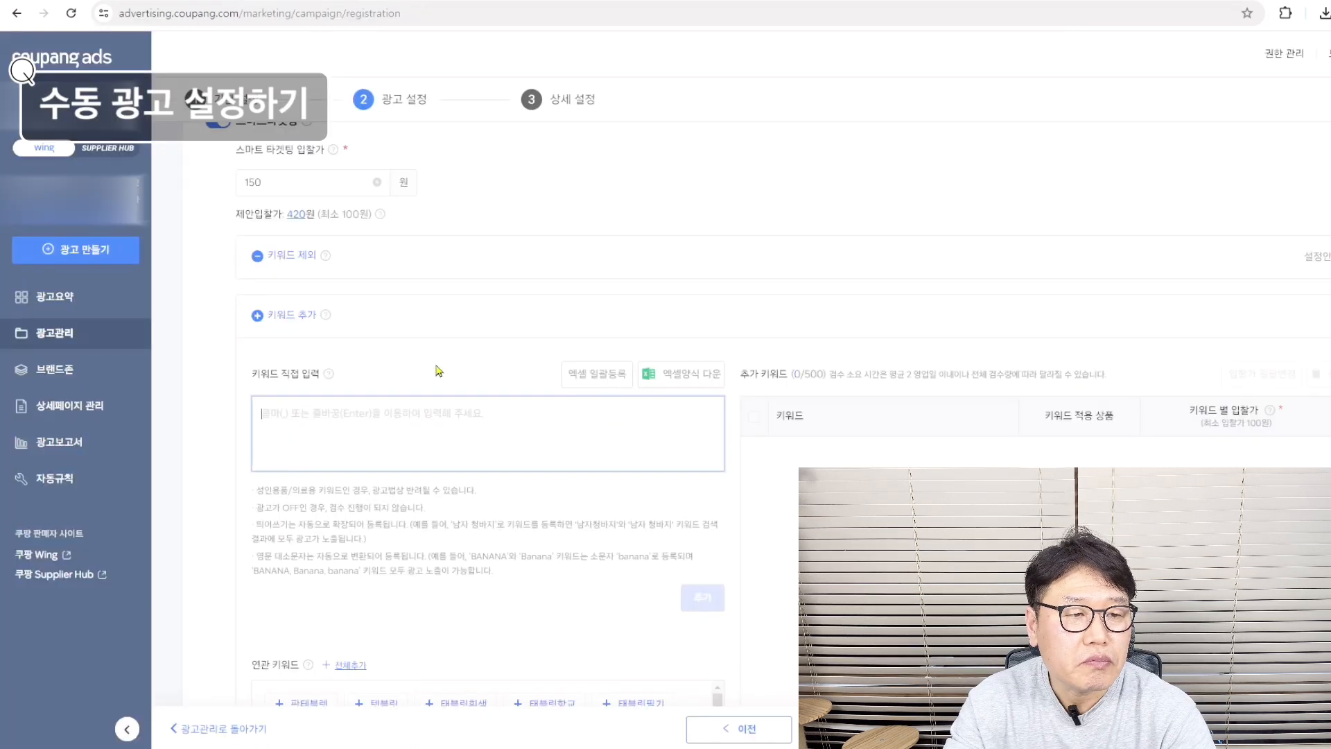
left_click(460, 440)
key("ctrl+v")
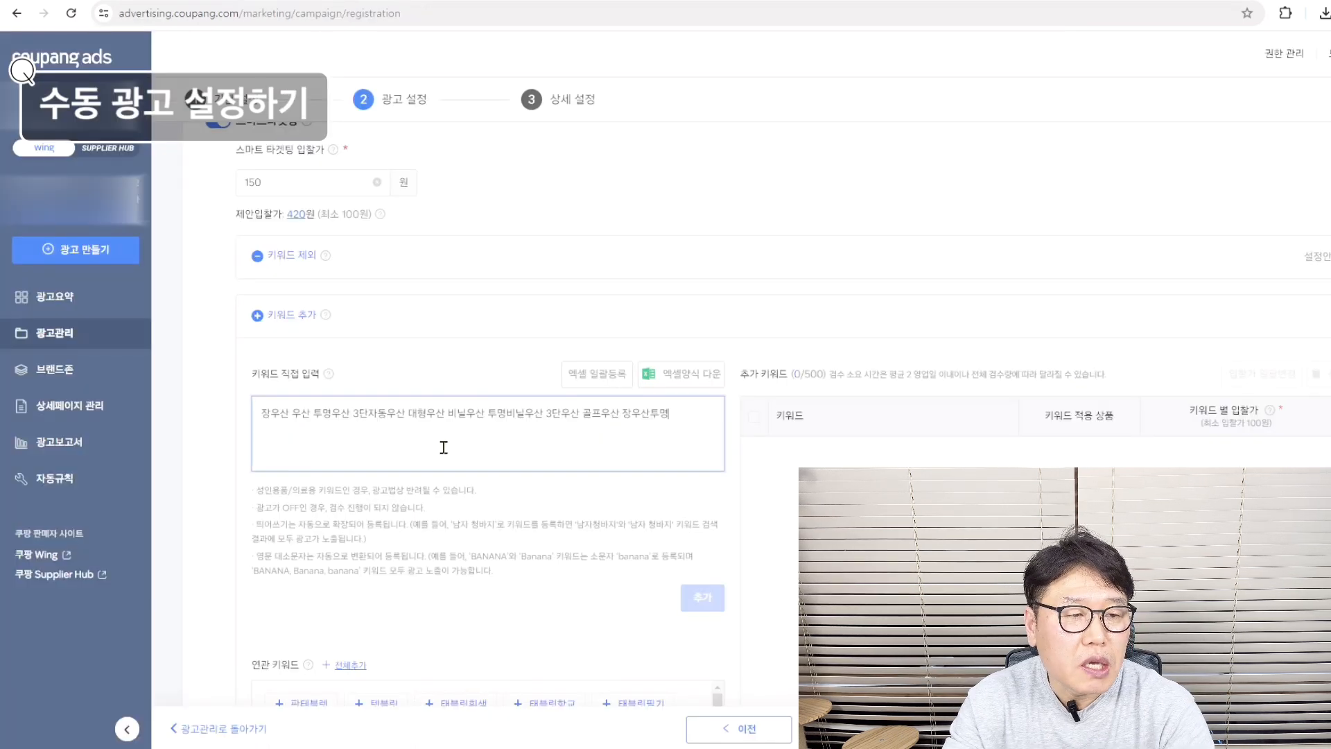
Split the pasted keywords so each one, from 장우산 through 장우산투명, stands on its own line.
left_click(292, 414)
key("Return")
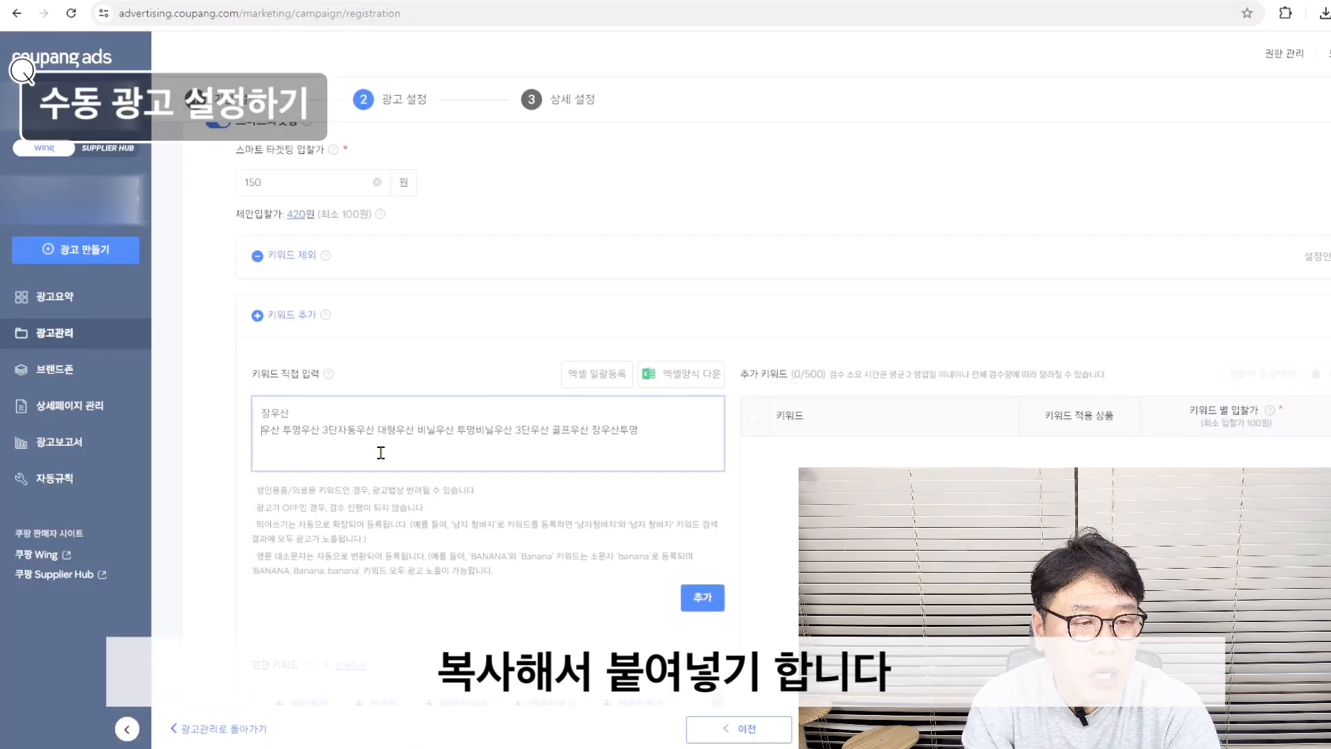
key("Right")
key("Right")
key("Return")
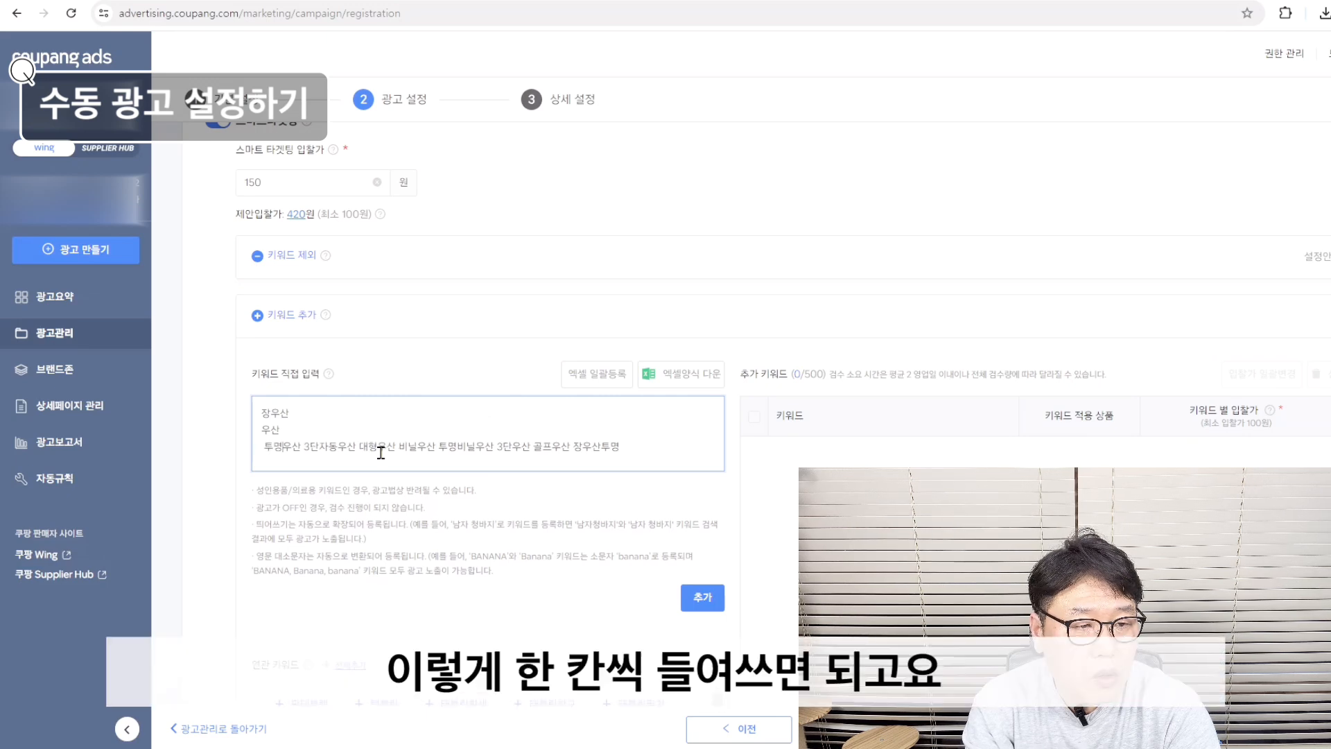
key("Right")
key("Right")
key("Right")
key("Right")
key("Right")
key("Right")
key("Return")
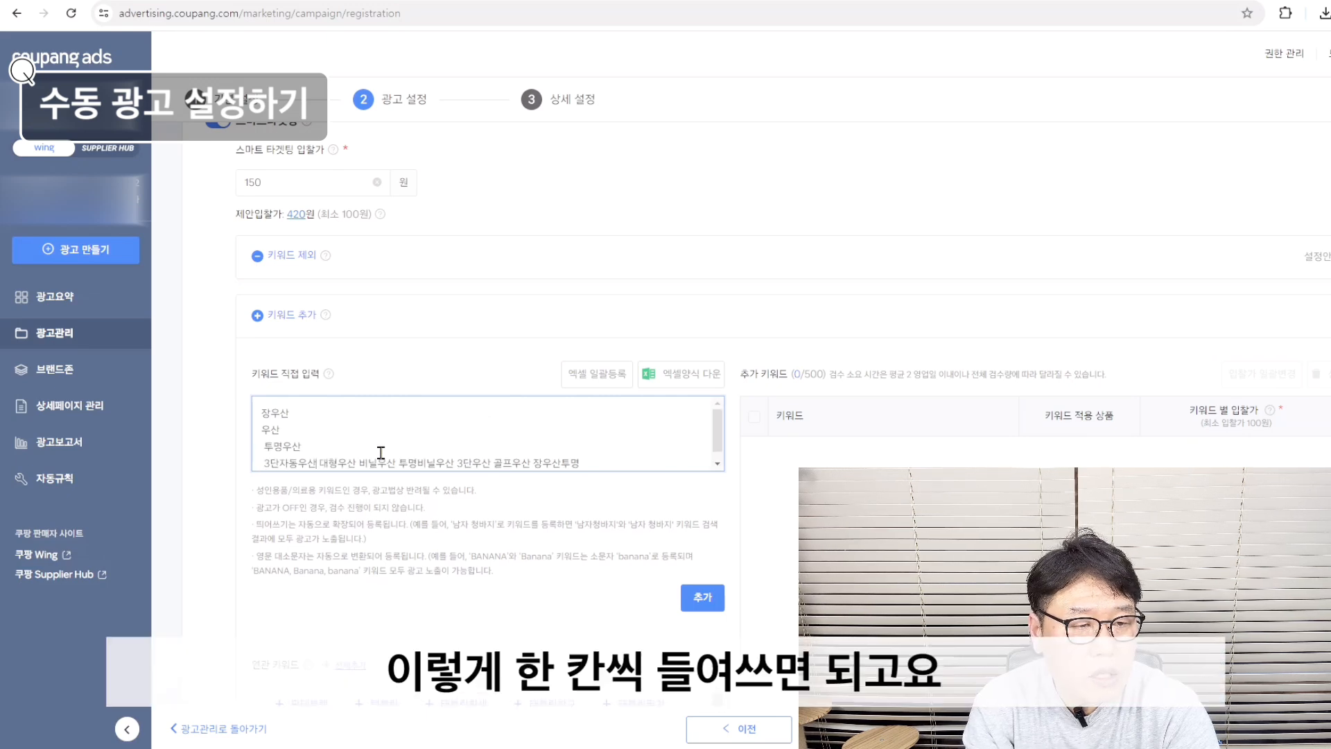
key("Right")
key("Right")
key("Right")
key("Right")
key("Right")
key("Right")
key("Right")
key("Return")
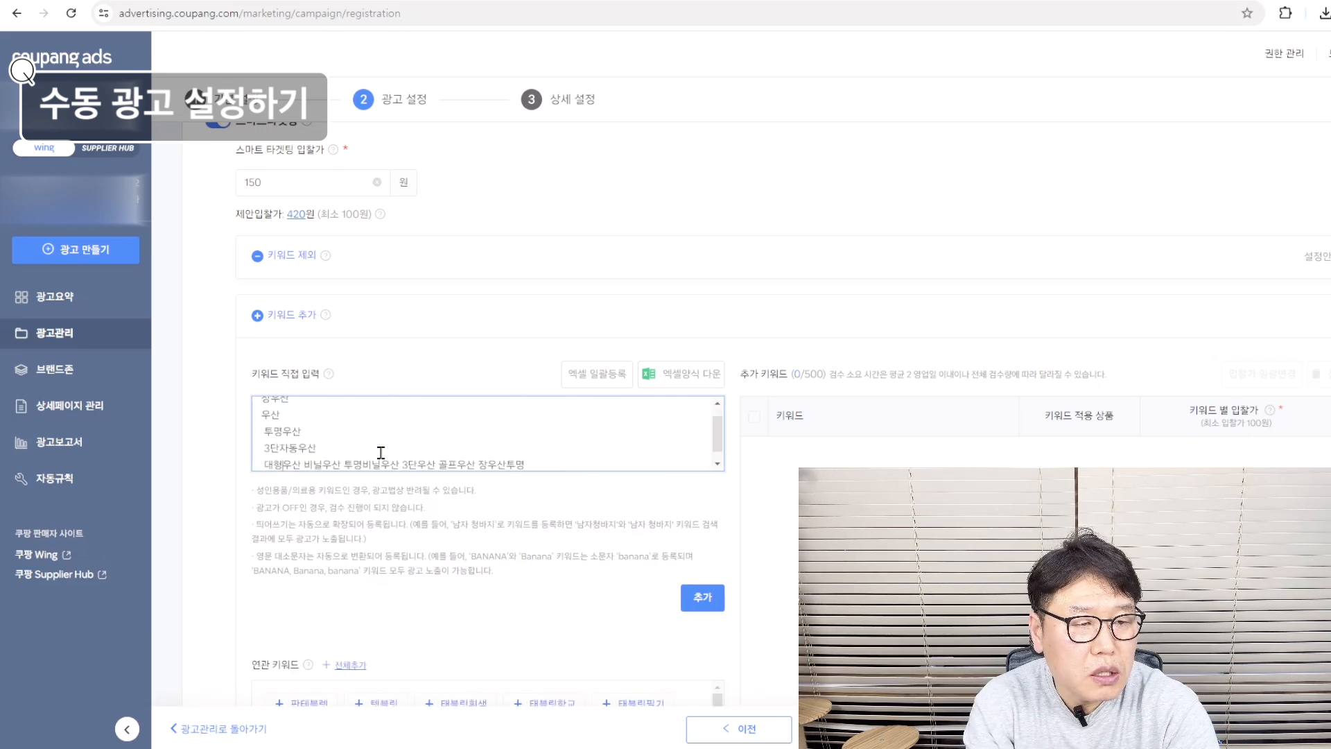
key("Return")
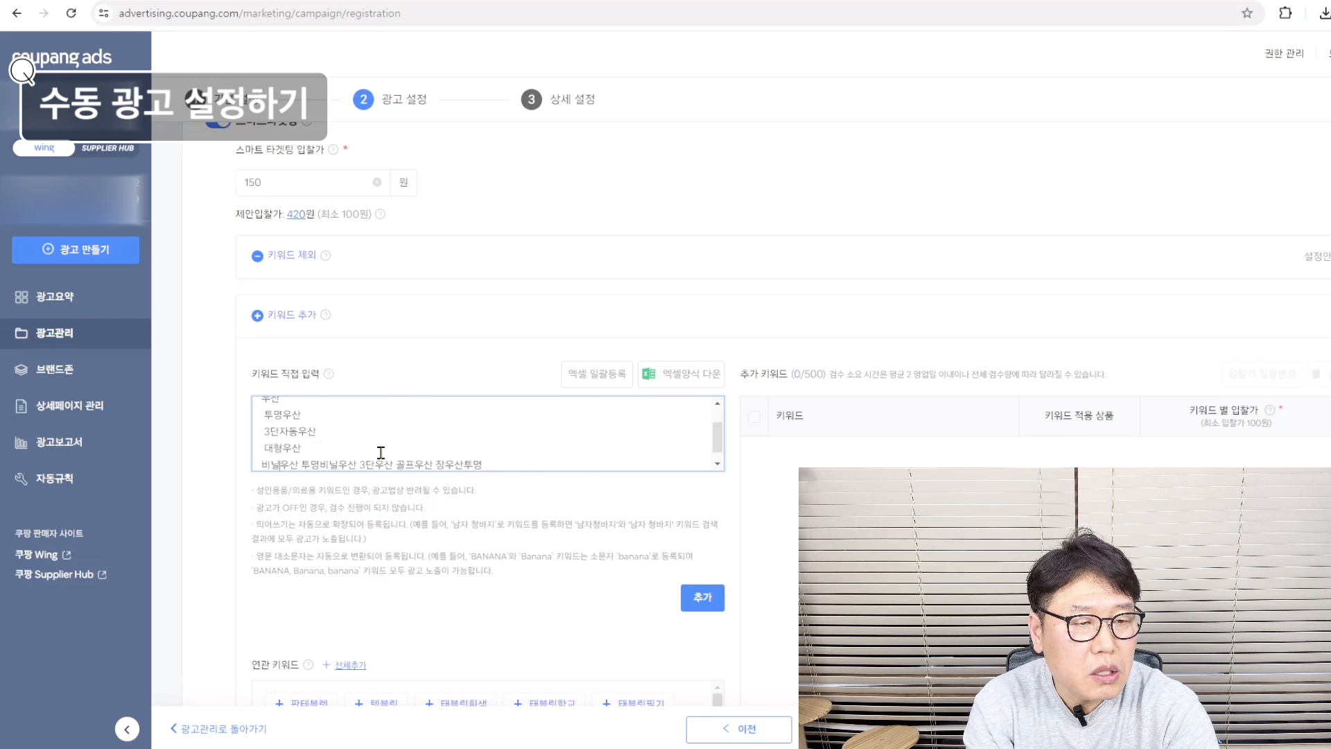
key("Right")
key("Right")
key("Right")
key("Right")
key("Right")
key("Return")
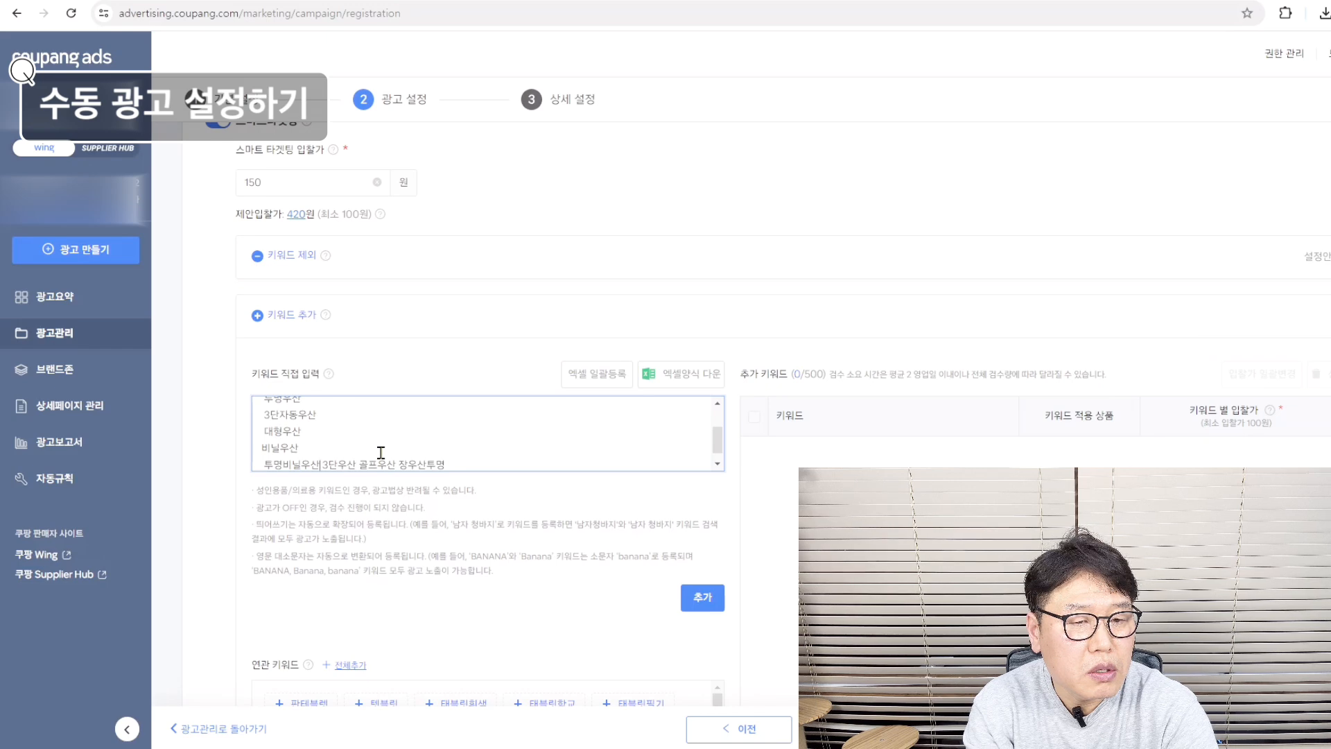
key("Right")
key("Right")
key("Right")
key("Right")
key("Right")
key("Right")
key("Right")
key("Return")
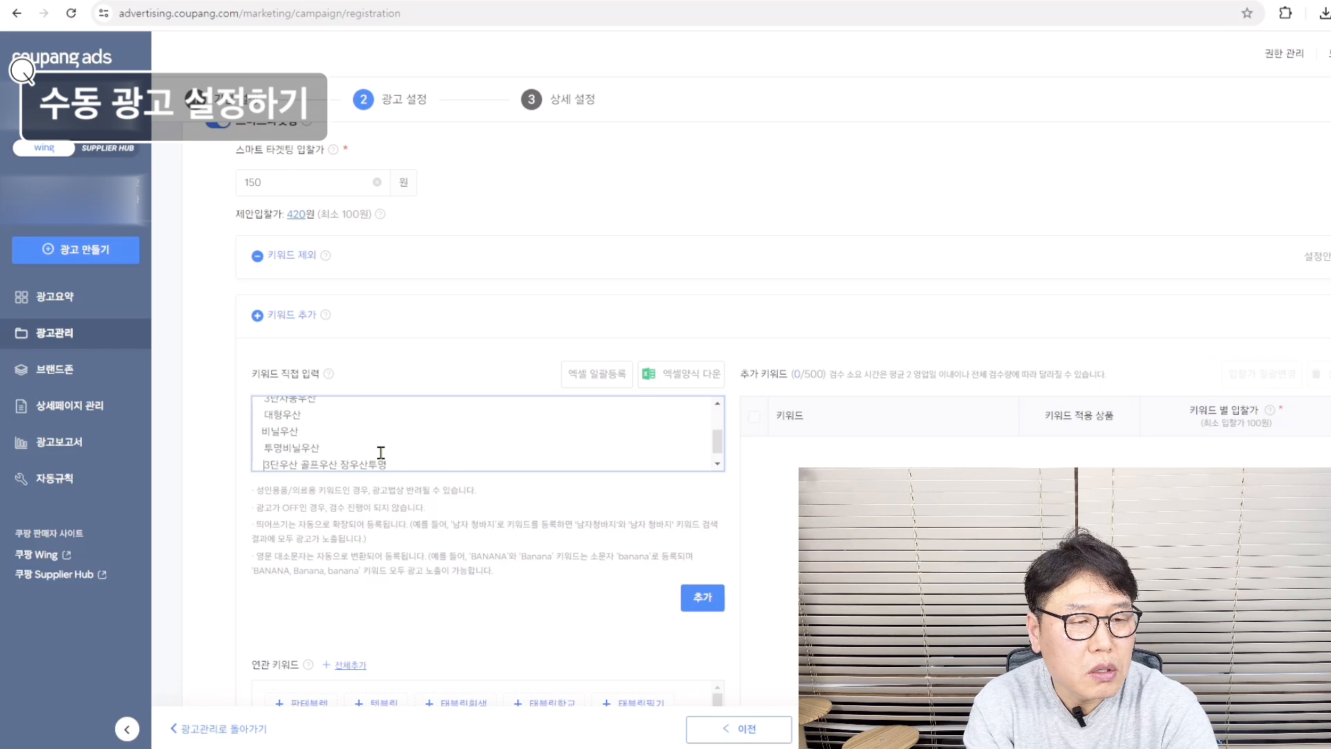
key("Return")
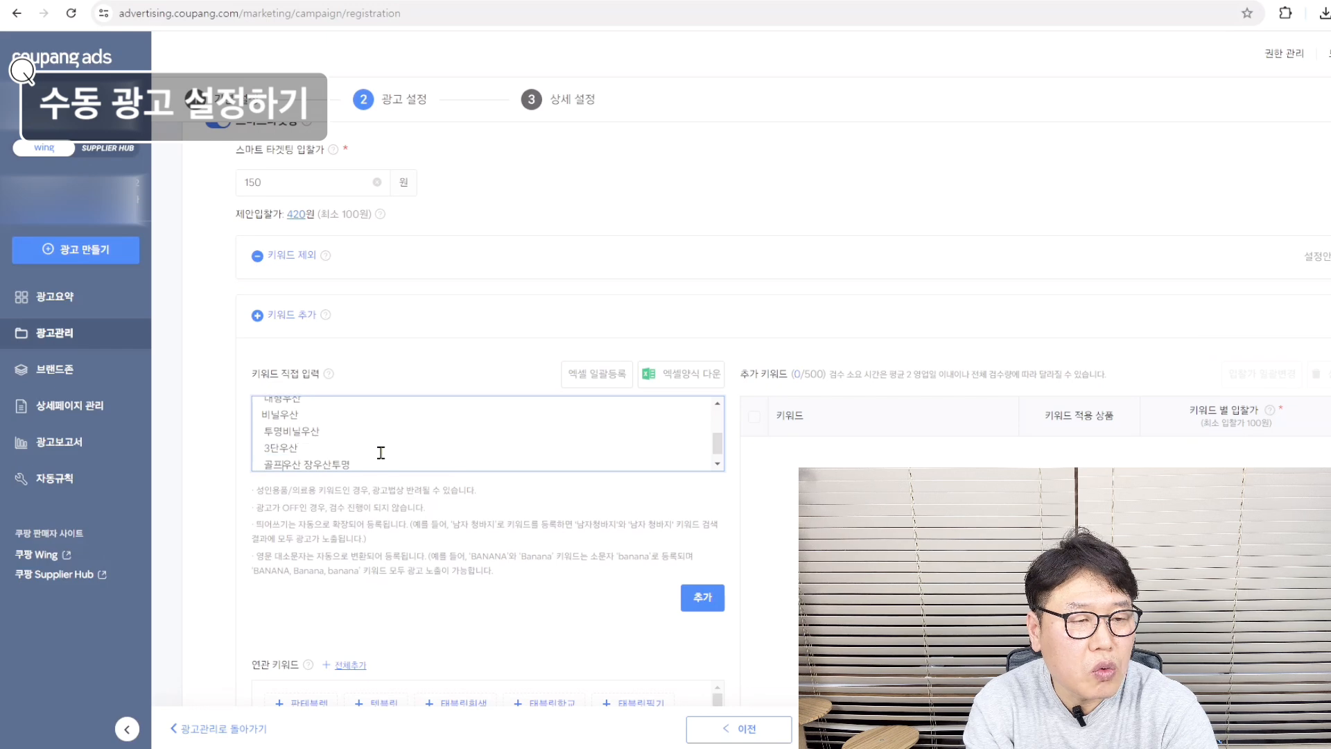
key("Return")
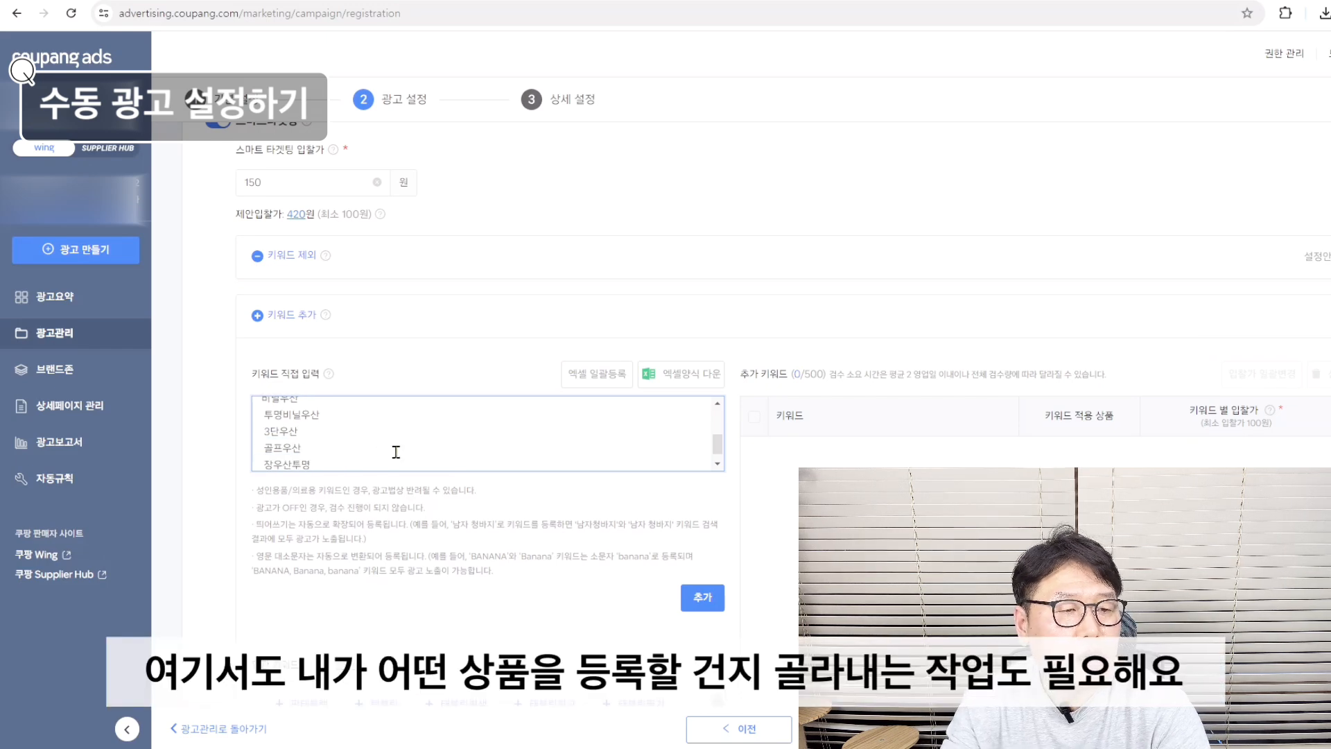
Remove the keywords 장우산 and 투명우산 from the direct-entry list, along with their empty lines.
scroll(396, 452, "up", 5)
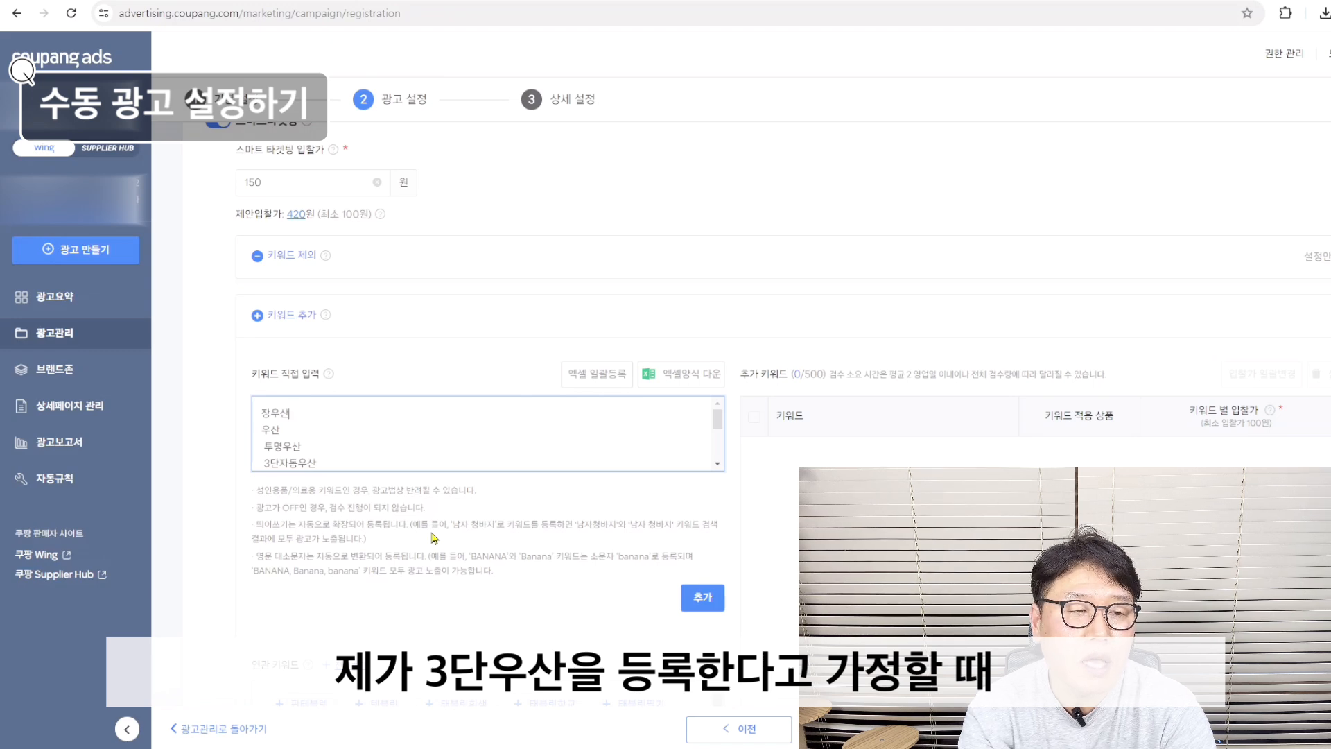
key("BackSpace")
key("BackSpace")
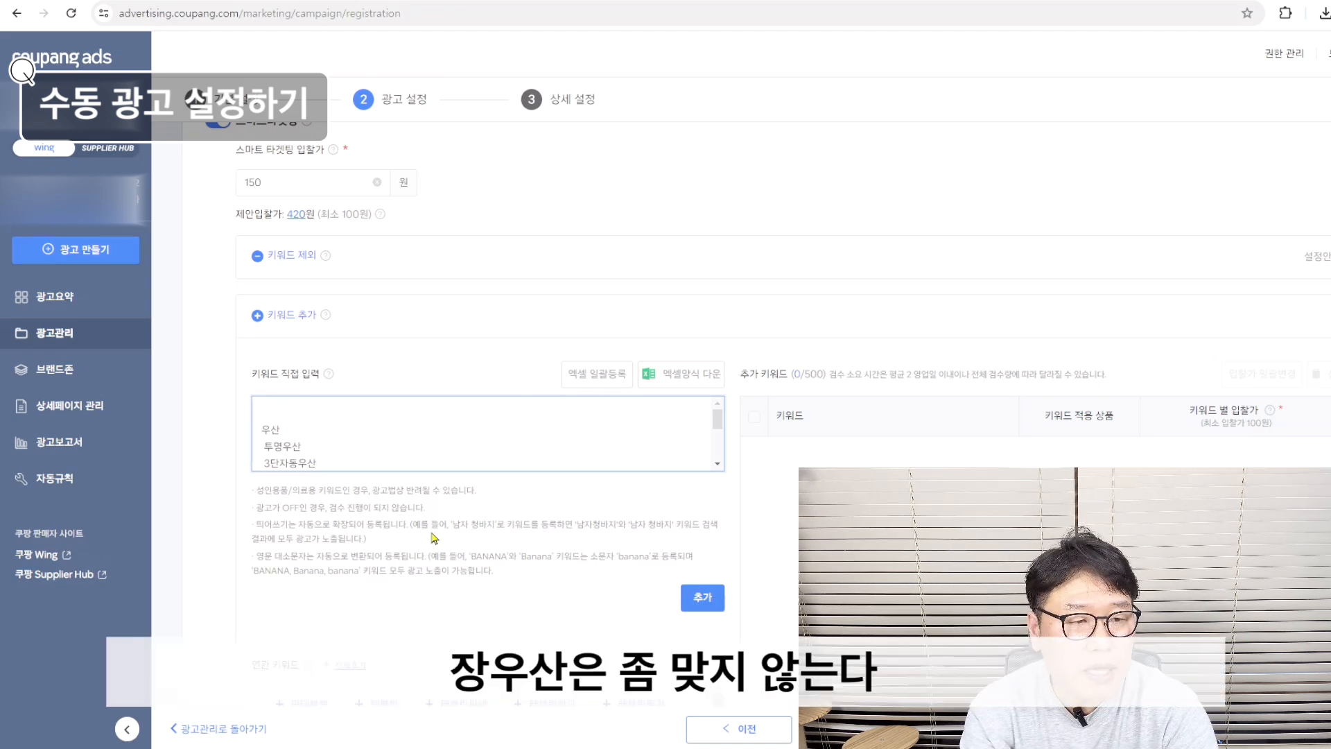
key("Delete")
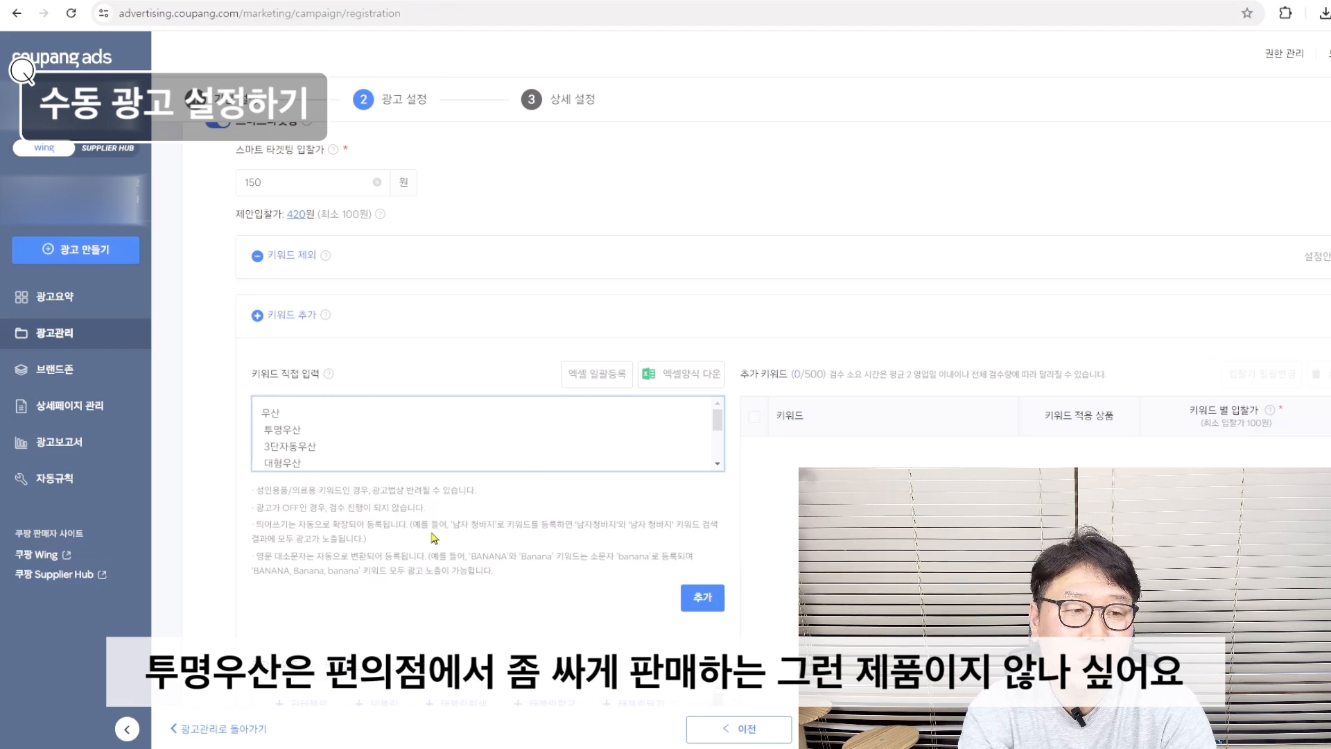
key("BackSpace")
key("BackSpace")
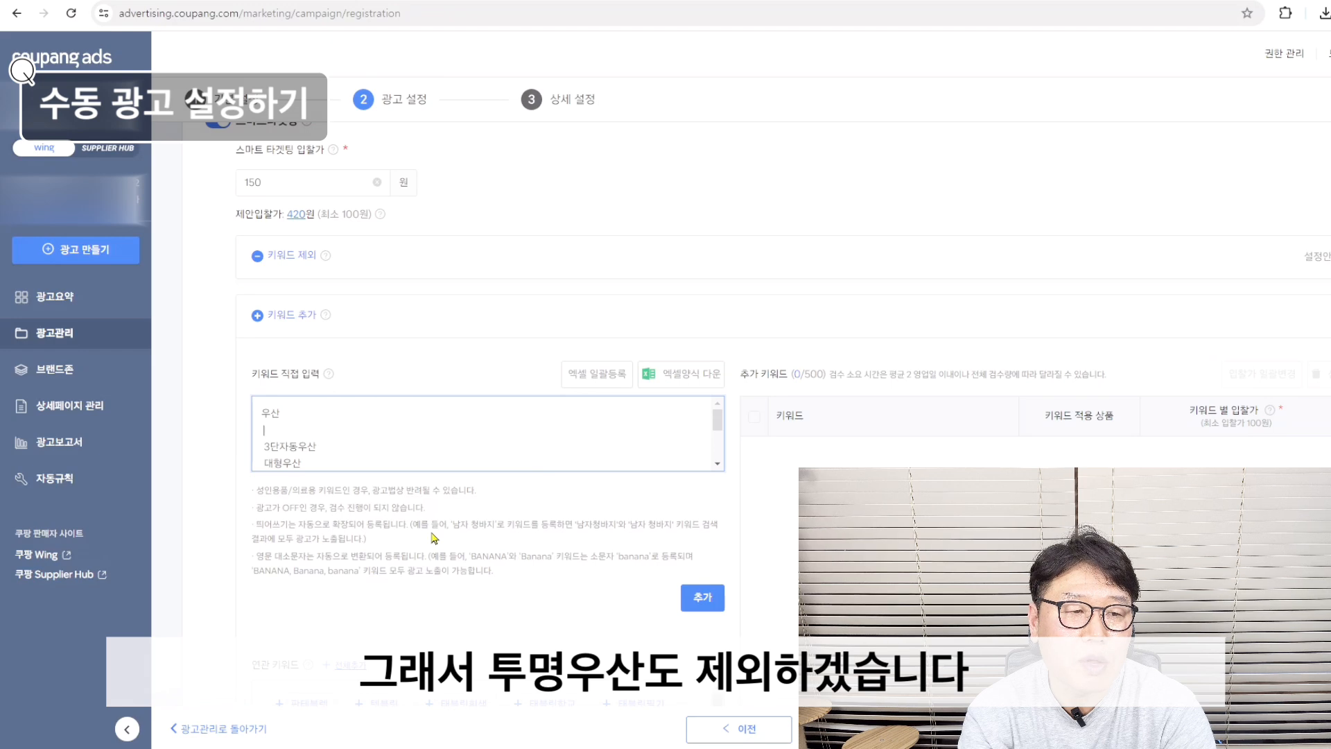
key("BackSpace")
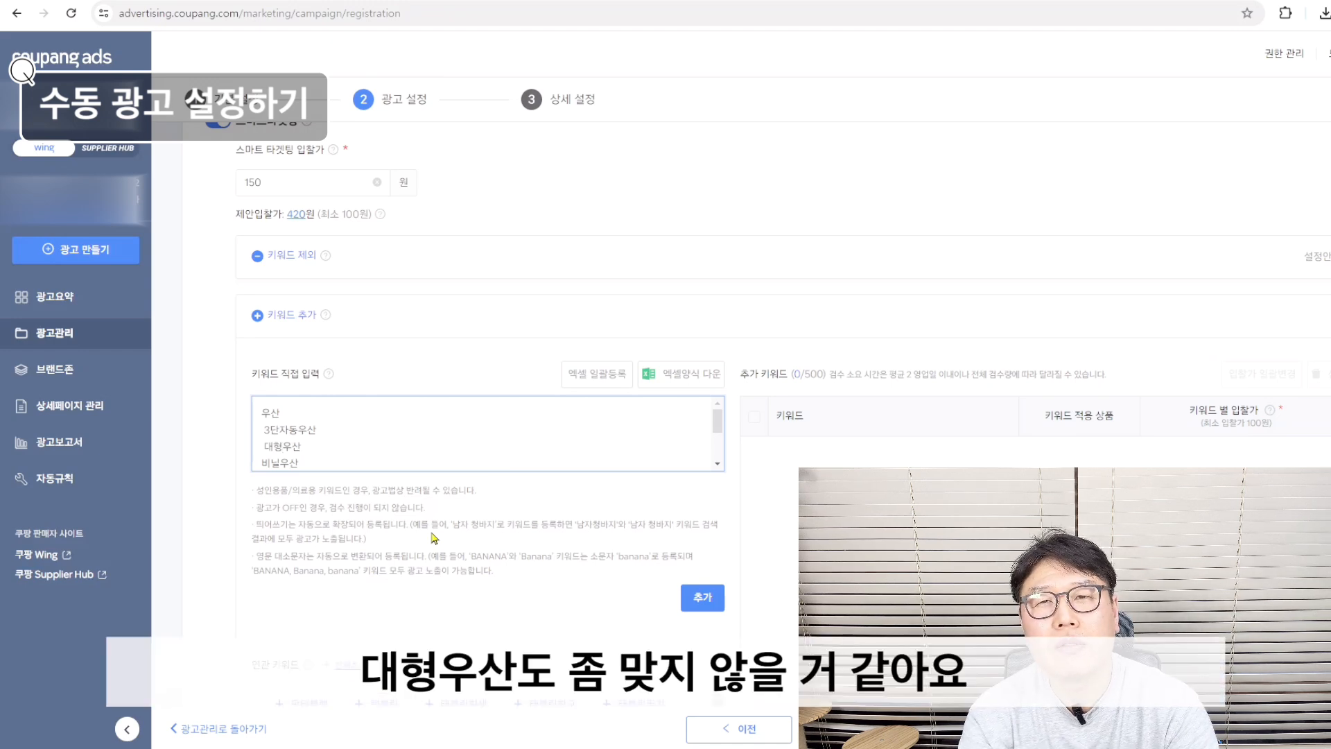
Delete the keywords 대형우산, 비닐우산 and 투명비닐우산 from the direct-entry list.
key("BackSpace")
key("BackSpace")
key("BackSpace")
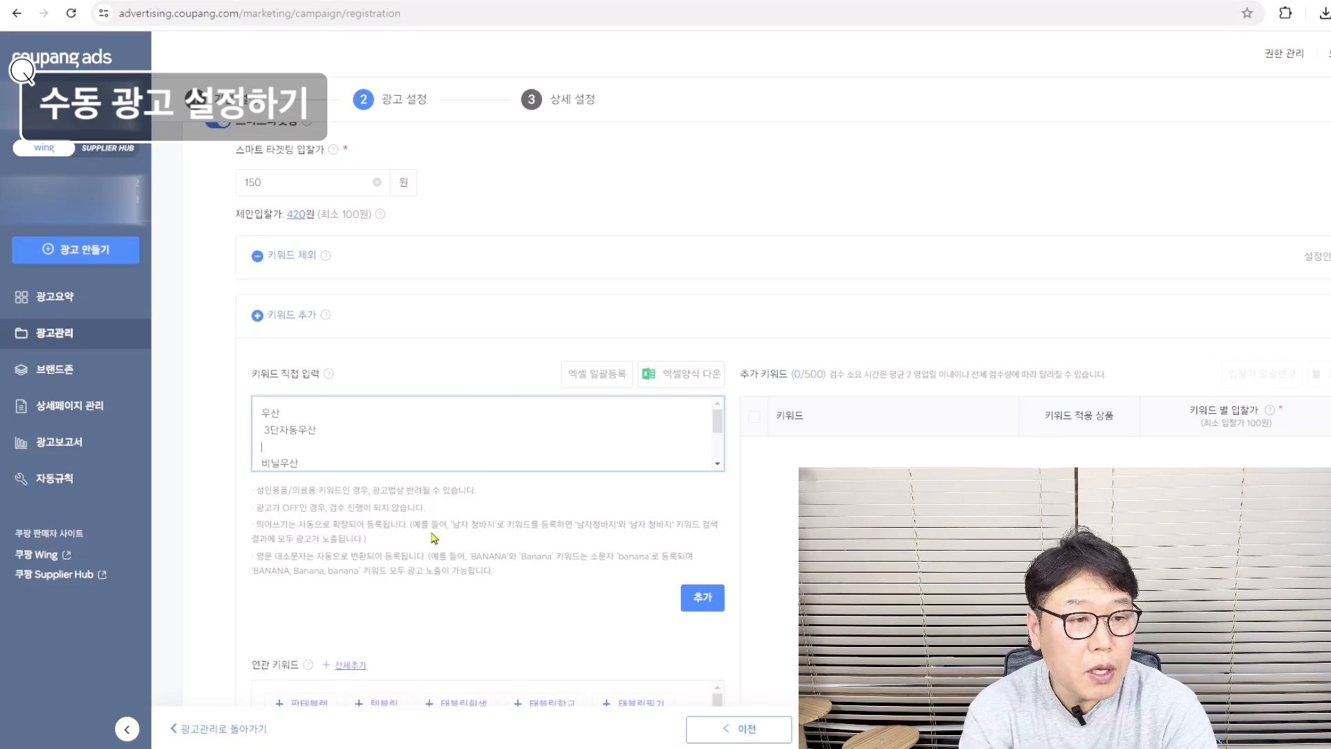
key("Delete")
key("Delete")
key("Delete")
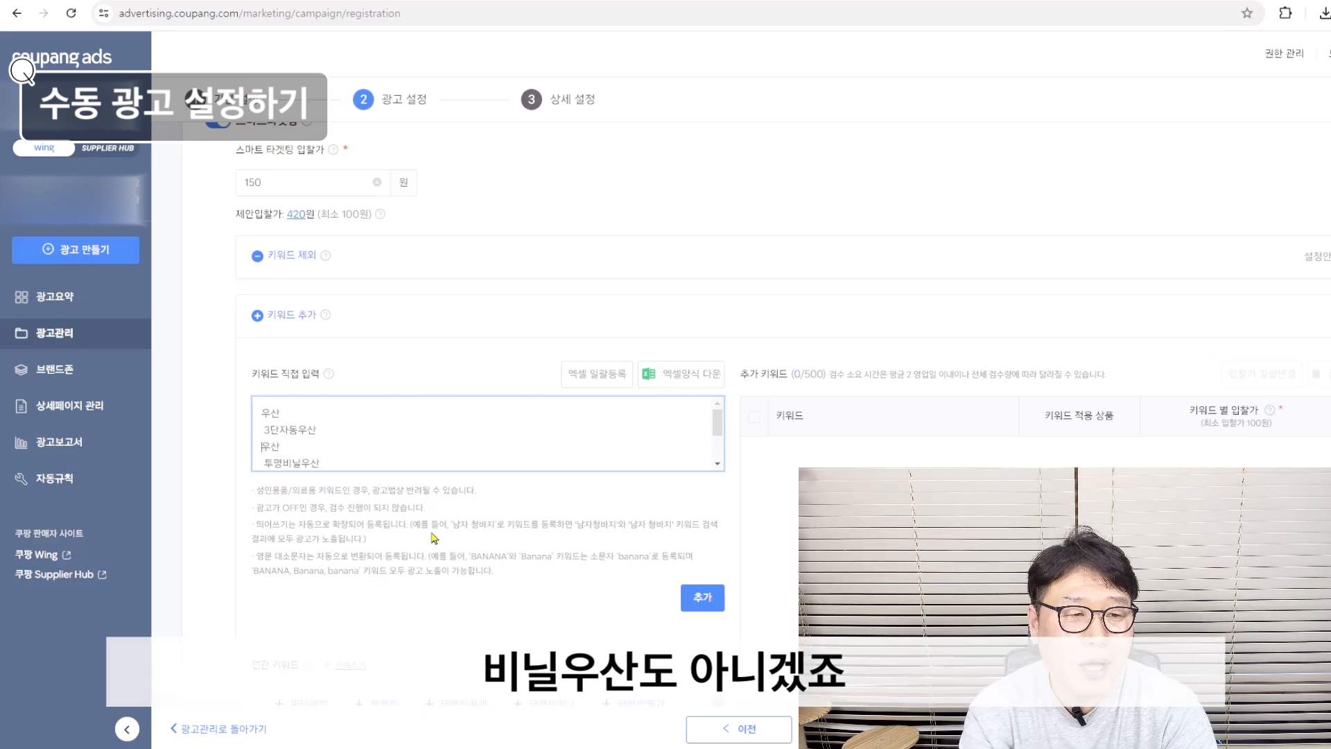
key("Delete")
key("Delete")
key("Delete")
key("Delete")
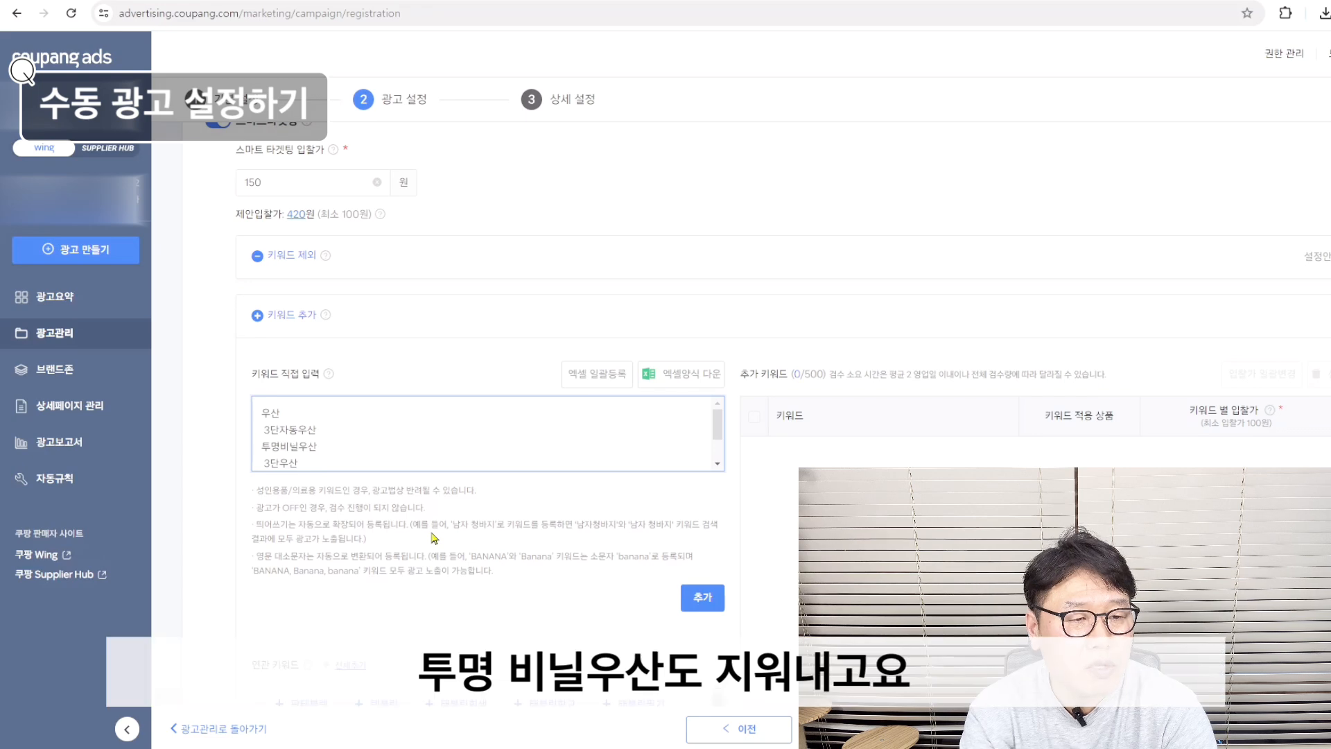
key("Delete")
key("Delete")
key("Delete")
key("Delete")
key("Delete")
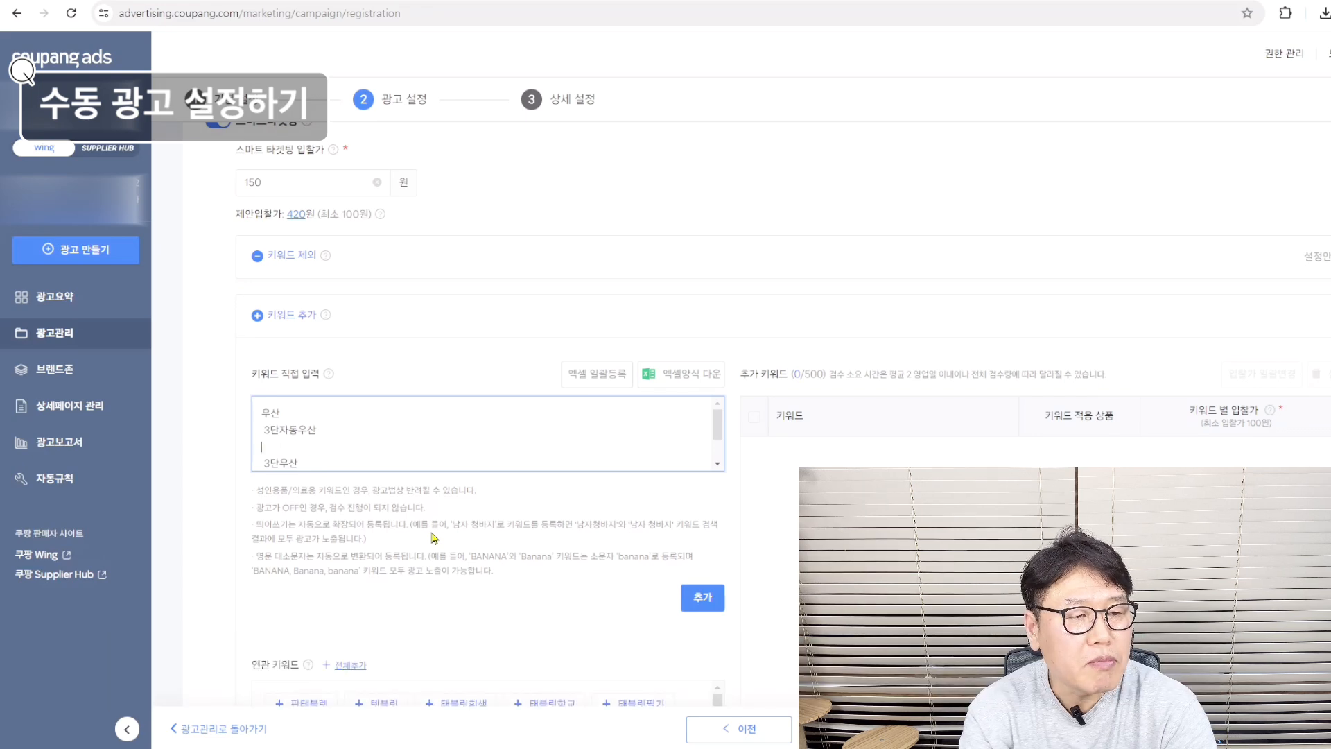
Delete 골프우산 and 장우산투명 from the direct-entry list and add the remaining 우산, 3단자동우산 and 3단우산 to the campaign's keywords.
key("Down")
key("Down")
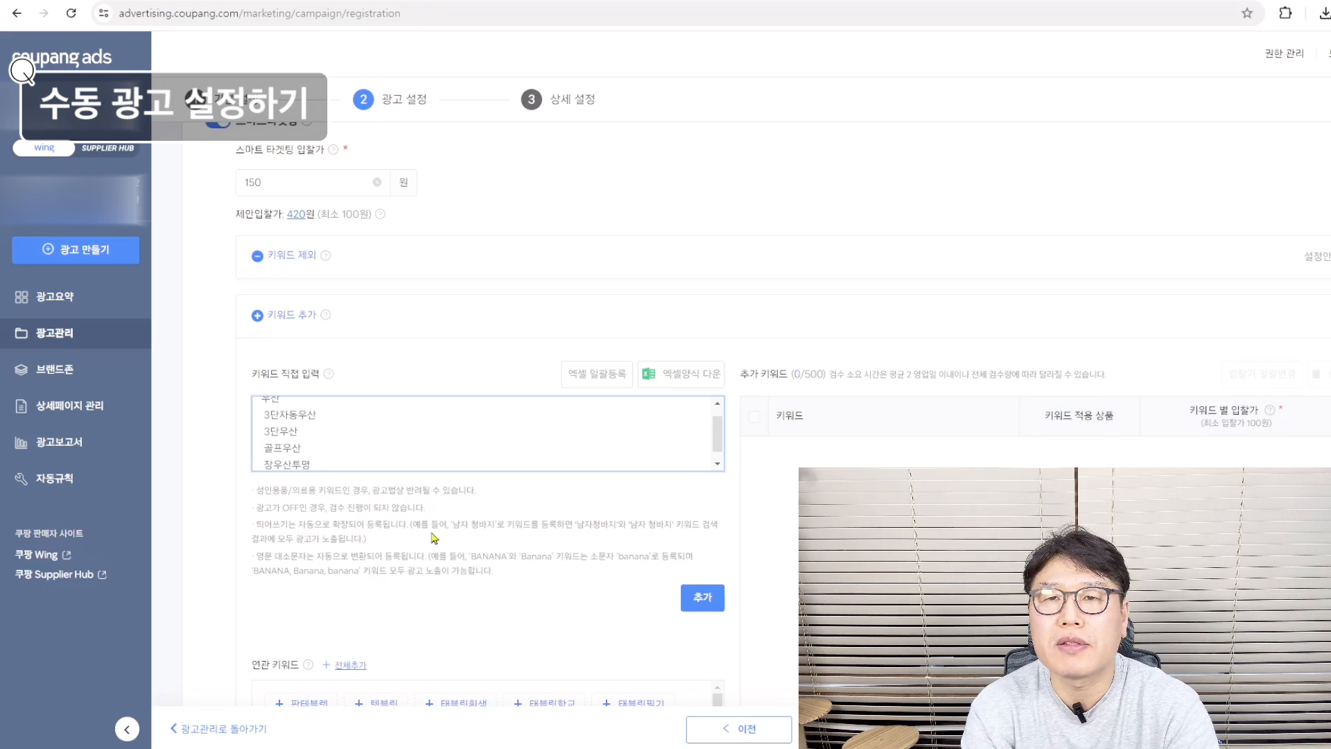
key("Delete")
key("Delete")
key("Delete")
key("Delete")
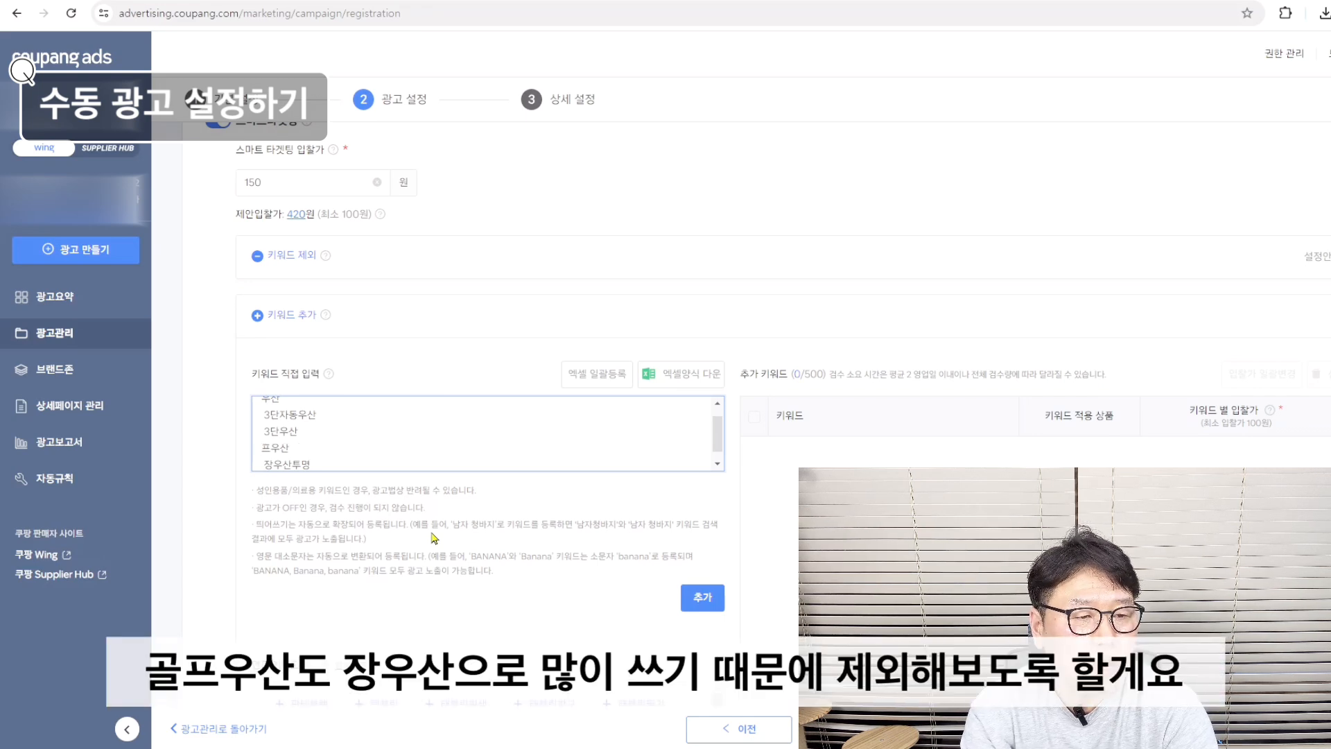
key("Delete")
key("Delete")
key("Delete")
key("Delete")
key("Delete")
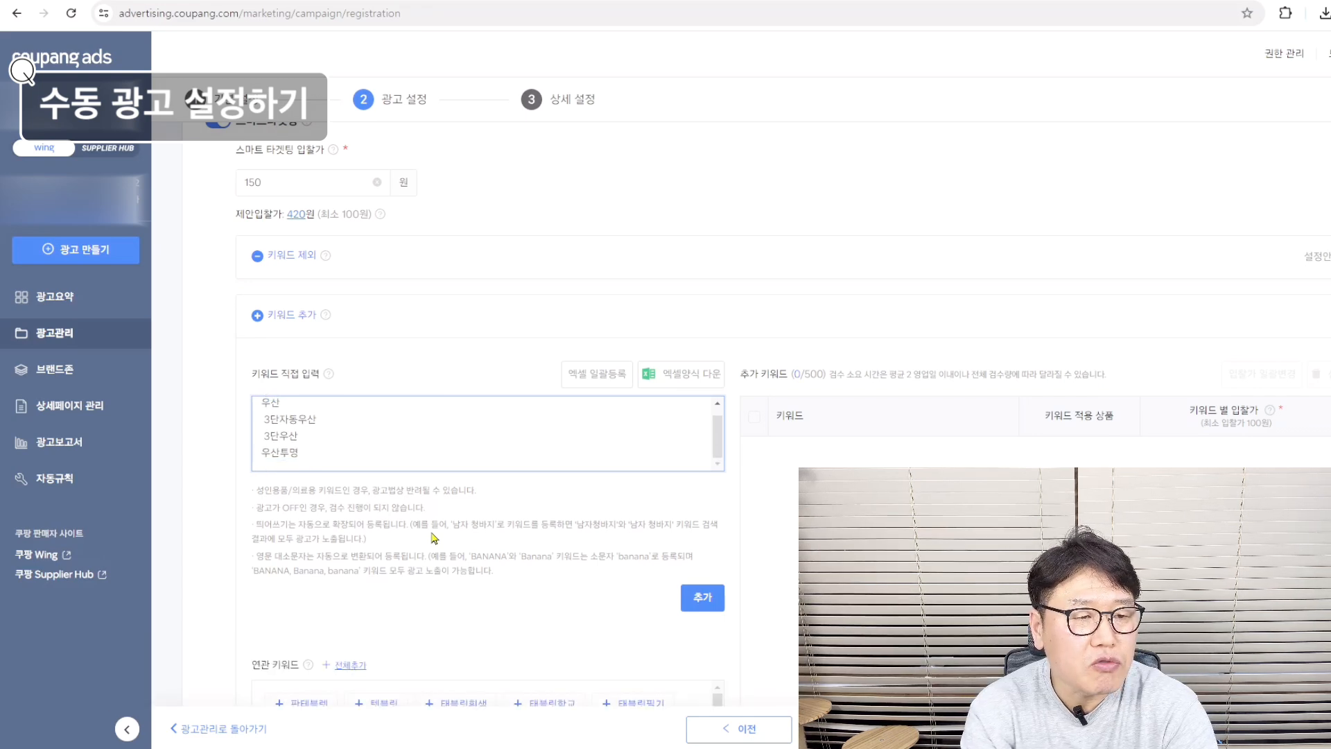
key("Delete")
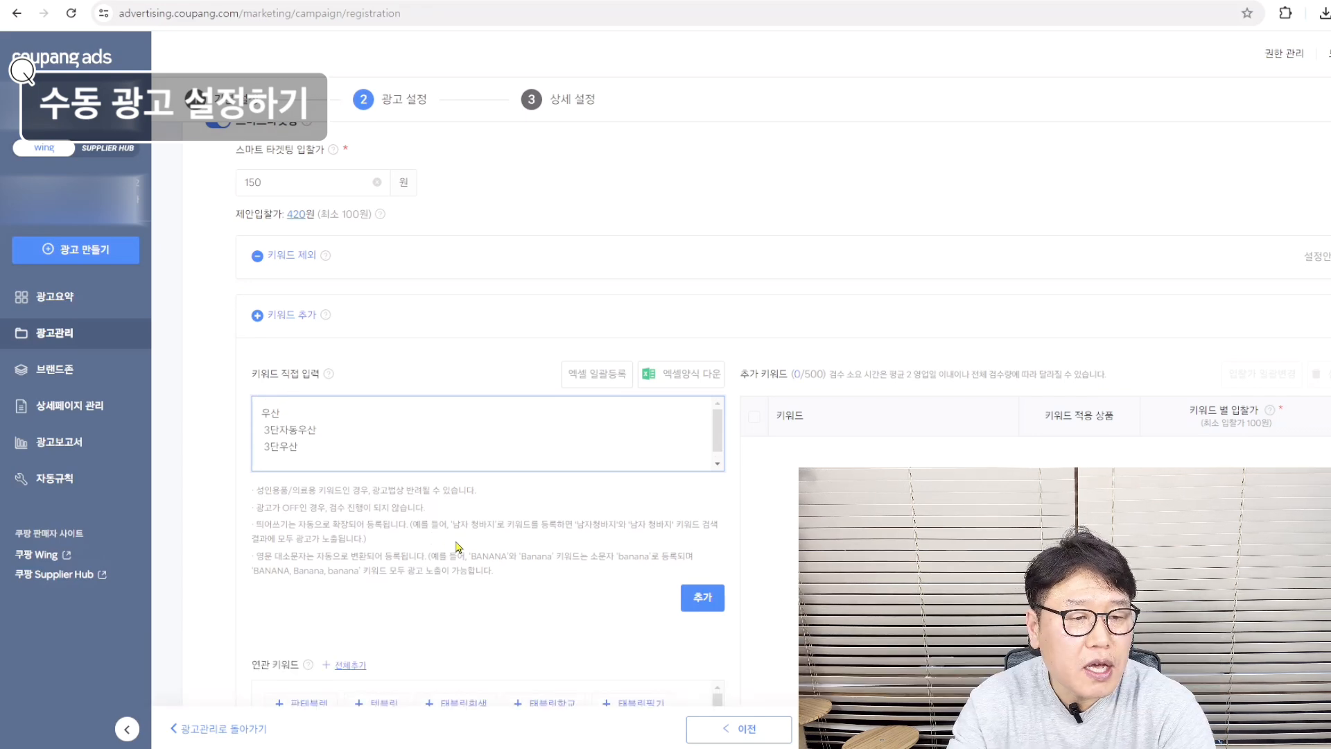
left_click(449, 539)
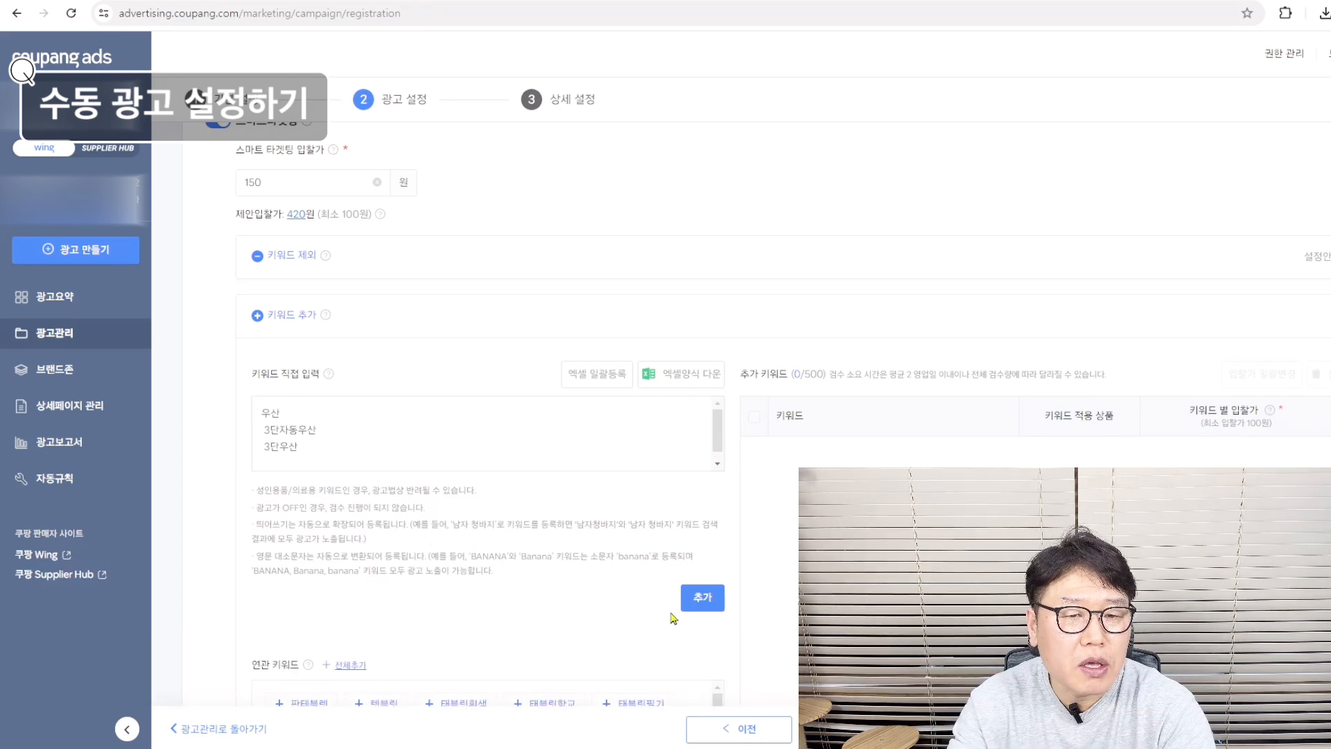
left_click(711, 608)
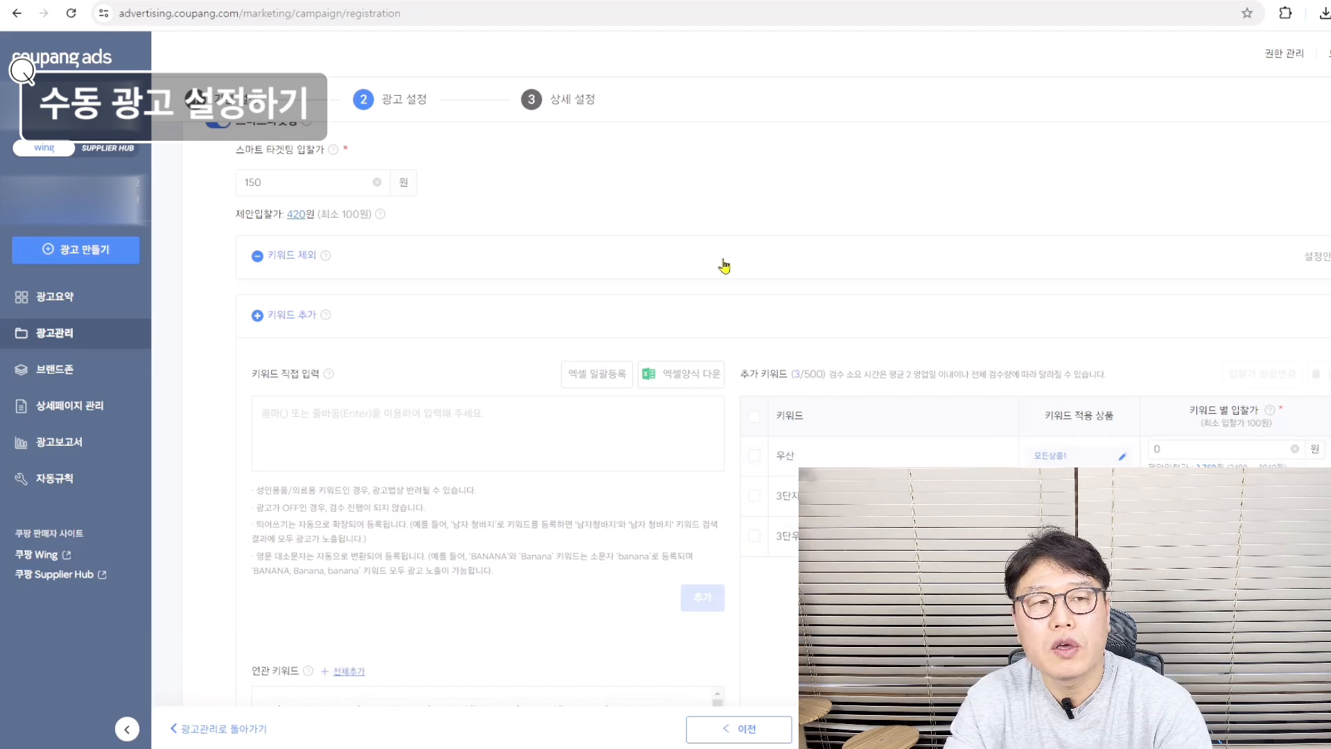
Go to naver.com in a new browser tab, search for 네이버광고 and open the 네이버 검색광고 site.
key("ctrl+t")
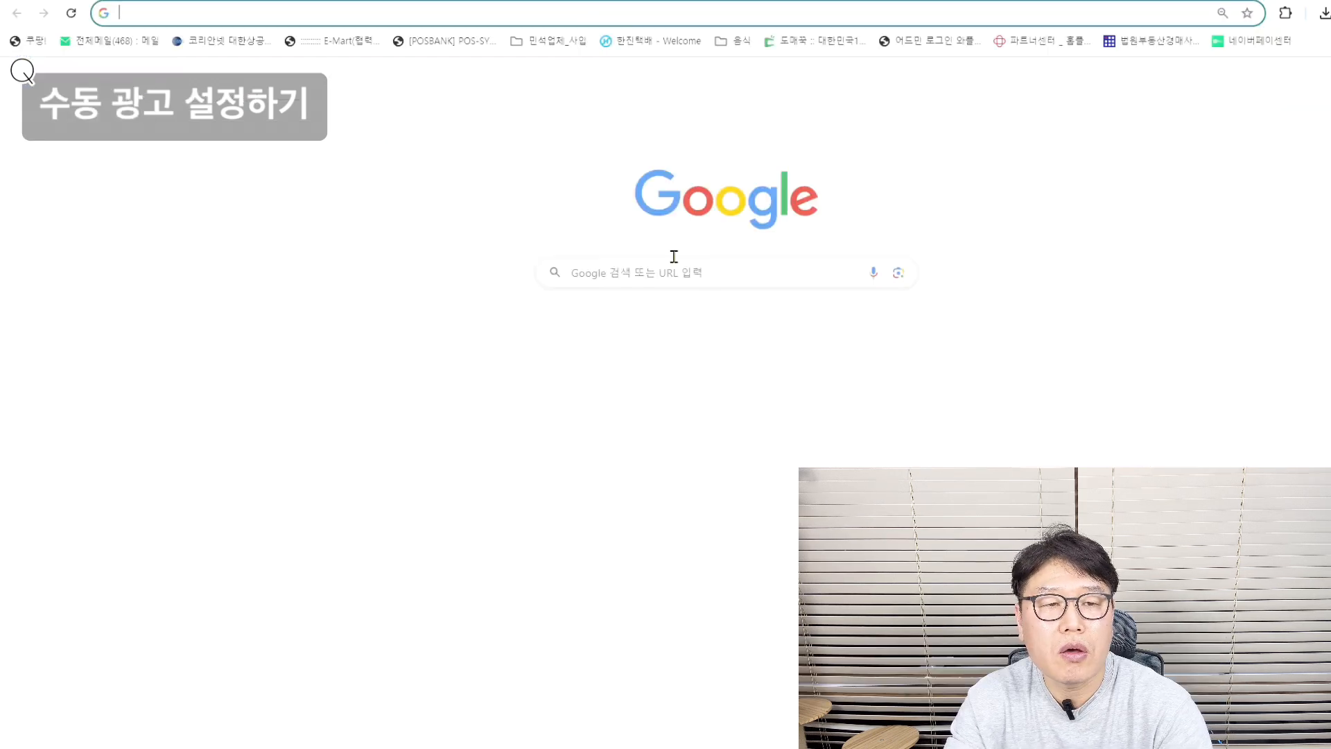
type("naver.com")
key("Return")
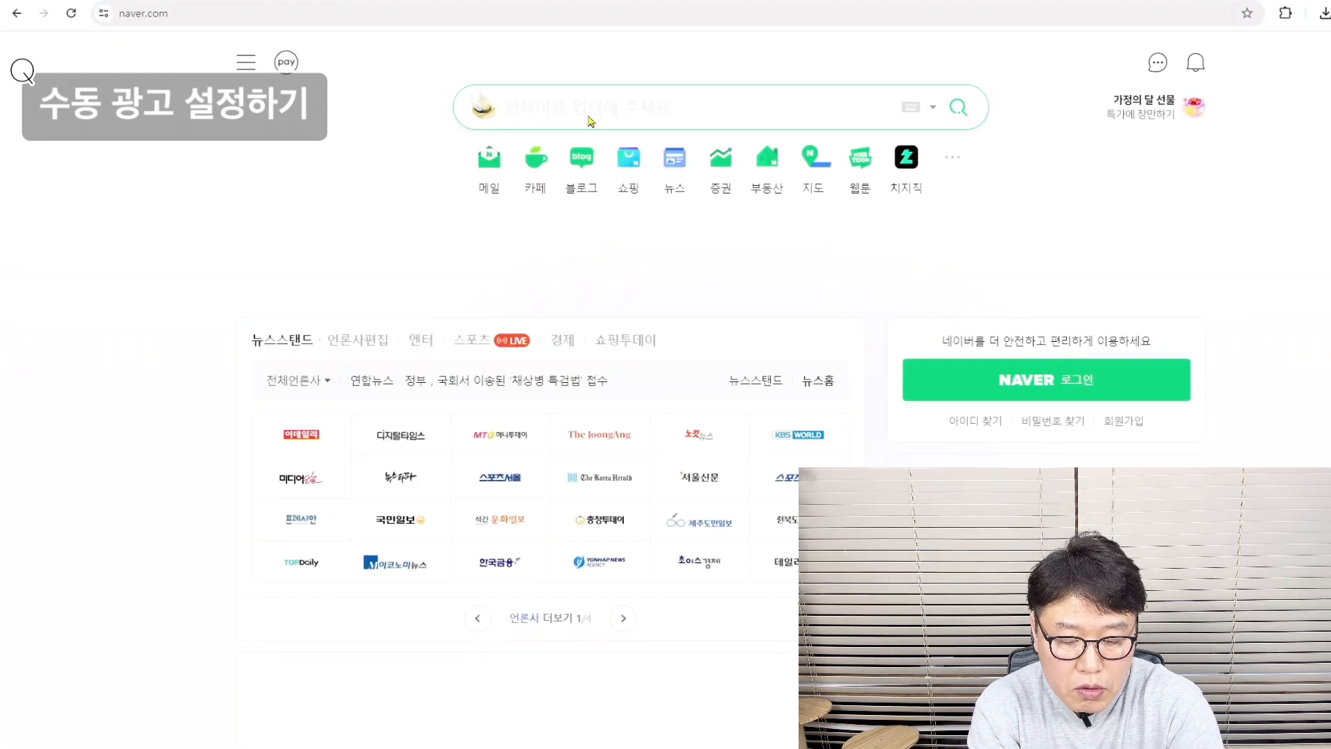
type("네")
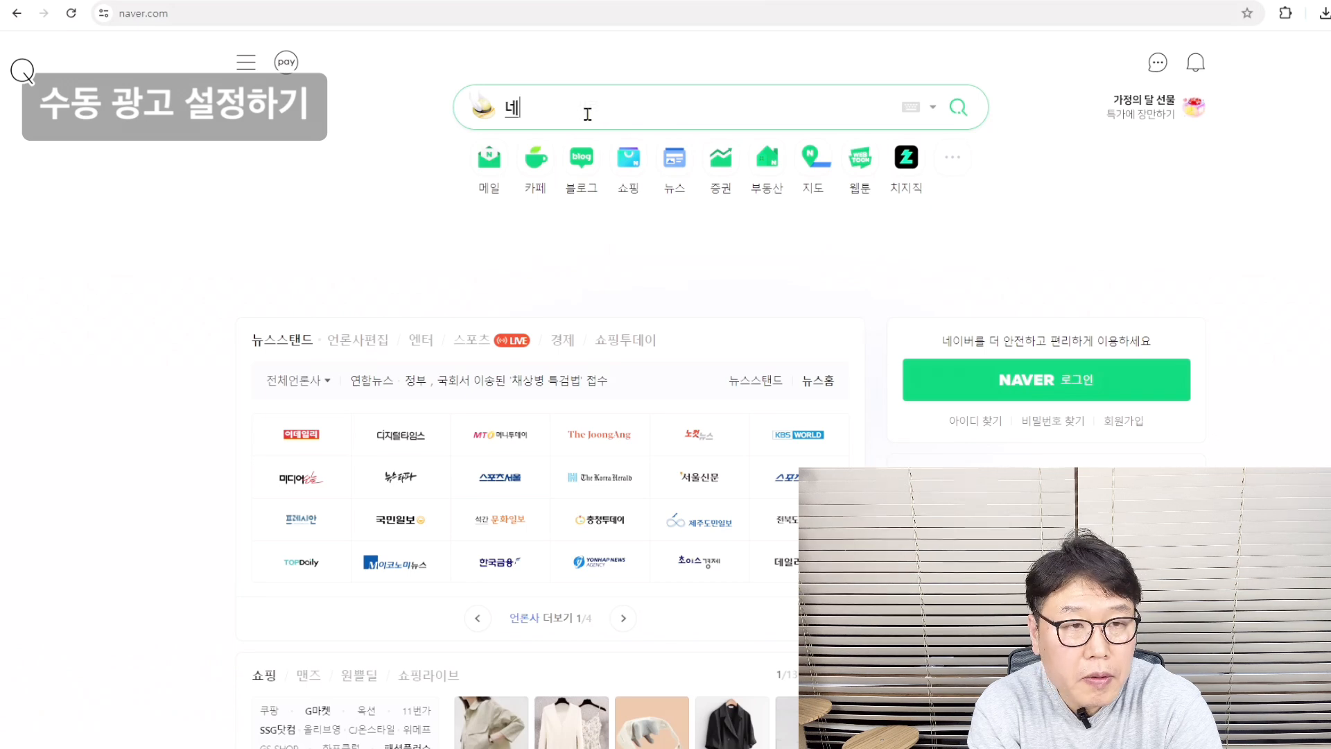
type("입버광고")
key("Return")
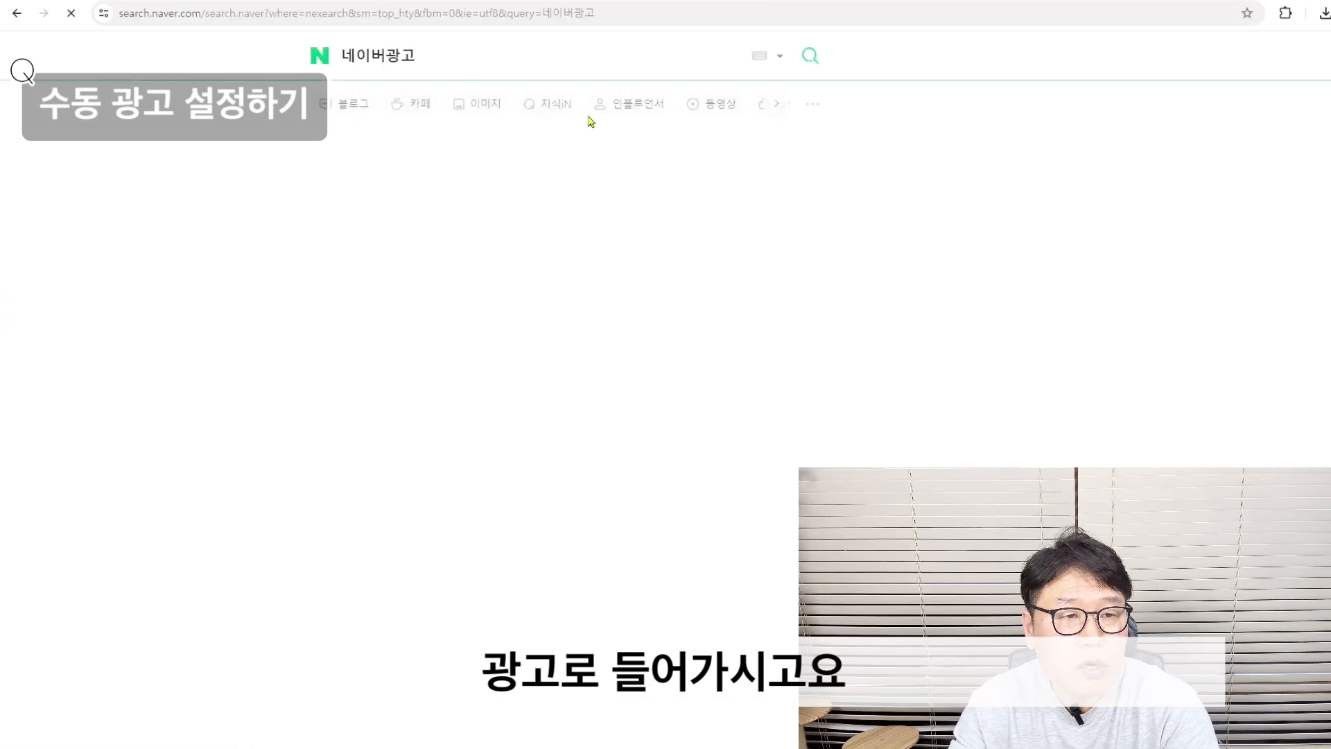
left_click(410, 438)
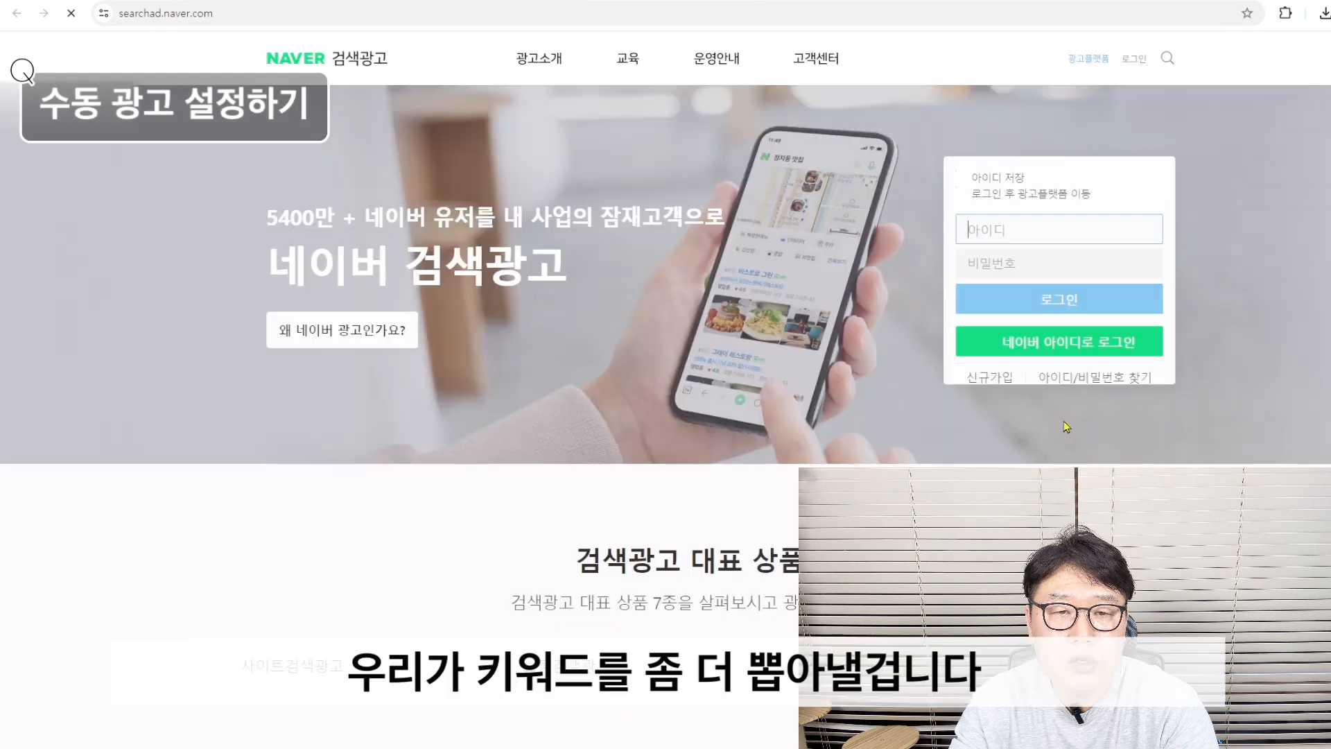
Log in to 네이버 검색광고 with the Naver ID and look up related keywords for 우산 in 키워드도구.
left_click(1061, 334)
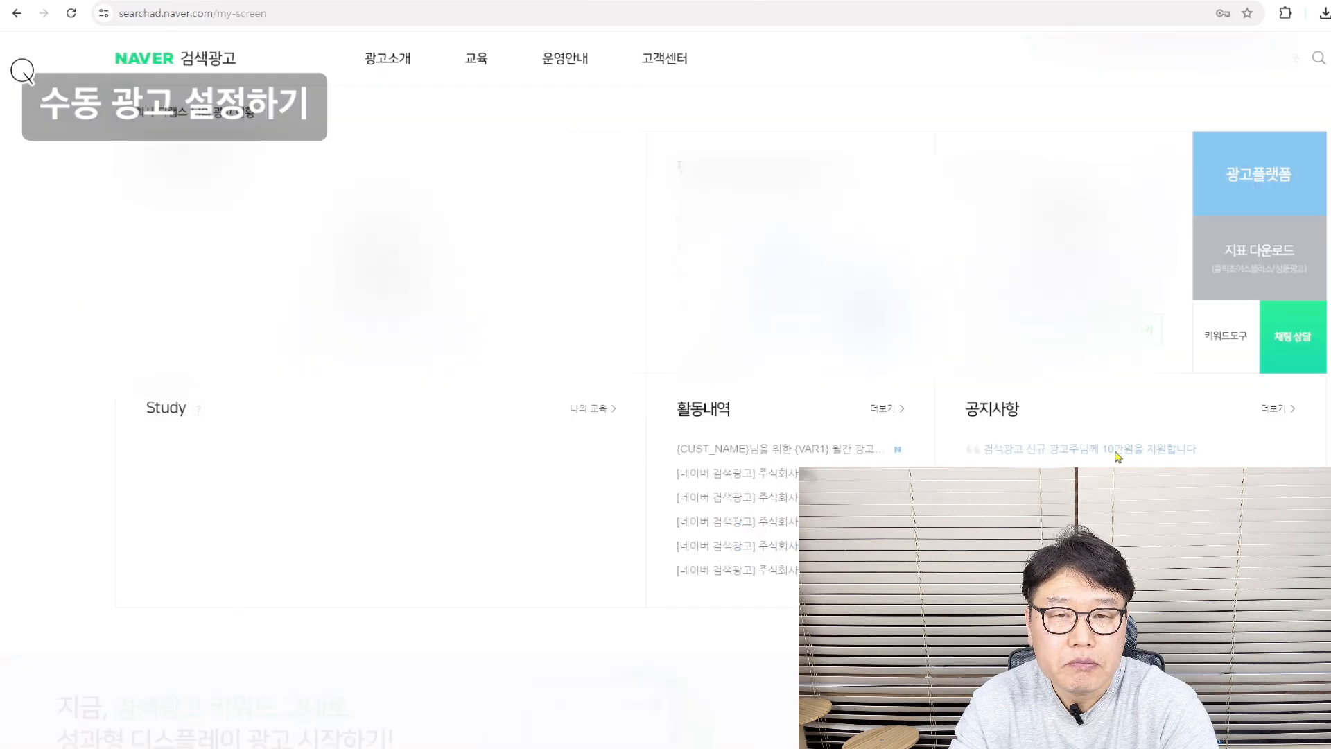
left_click(1223, 338)
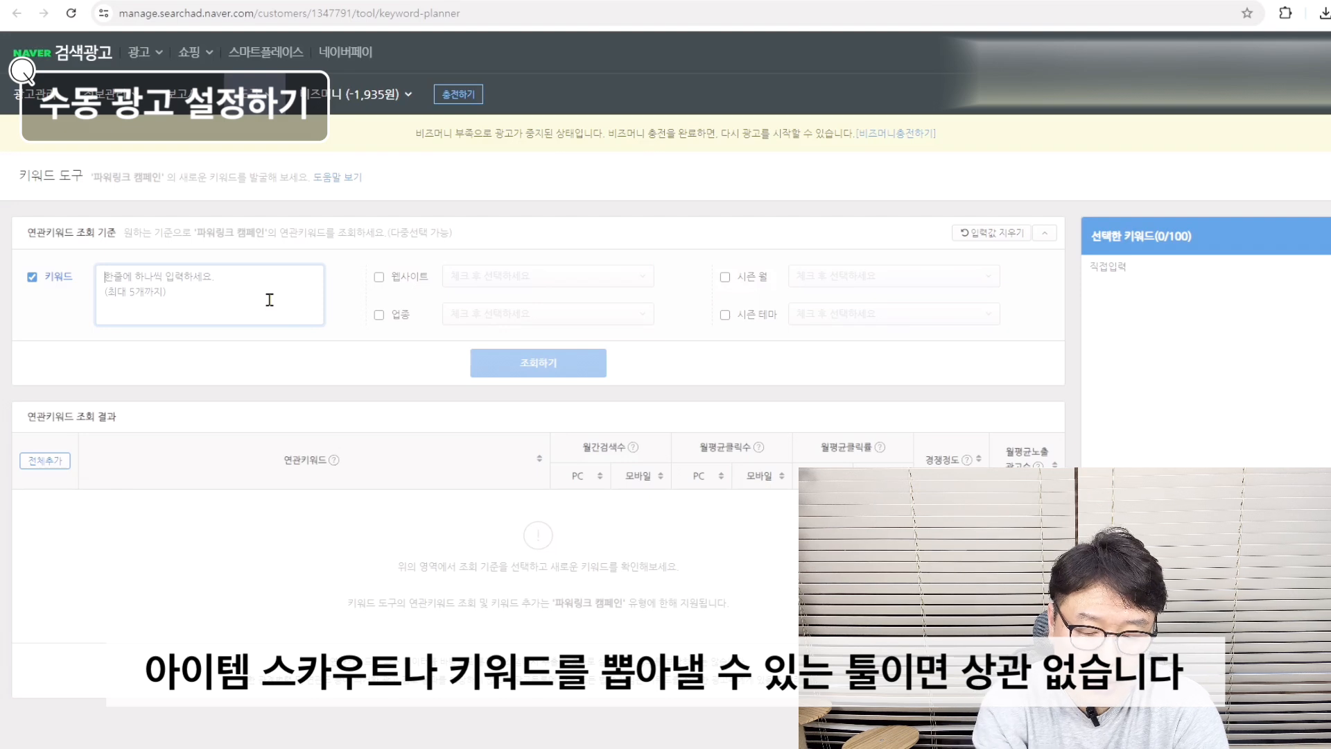
type("우산")
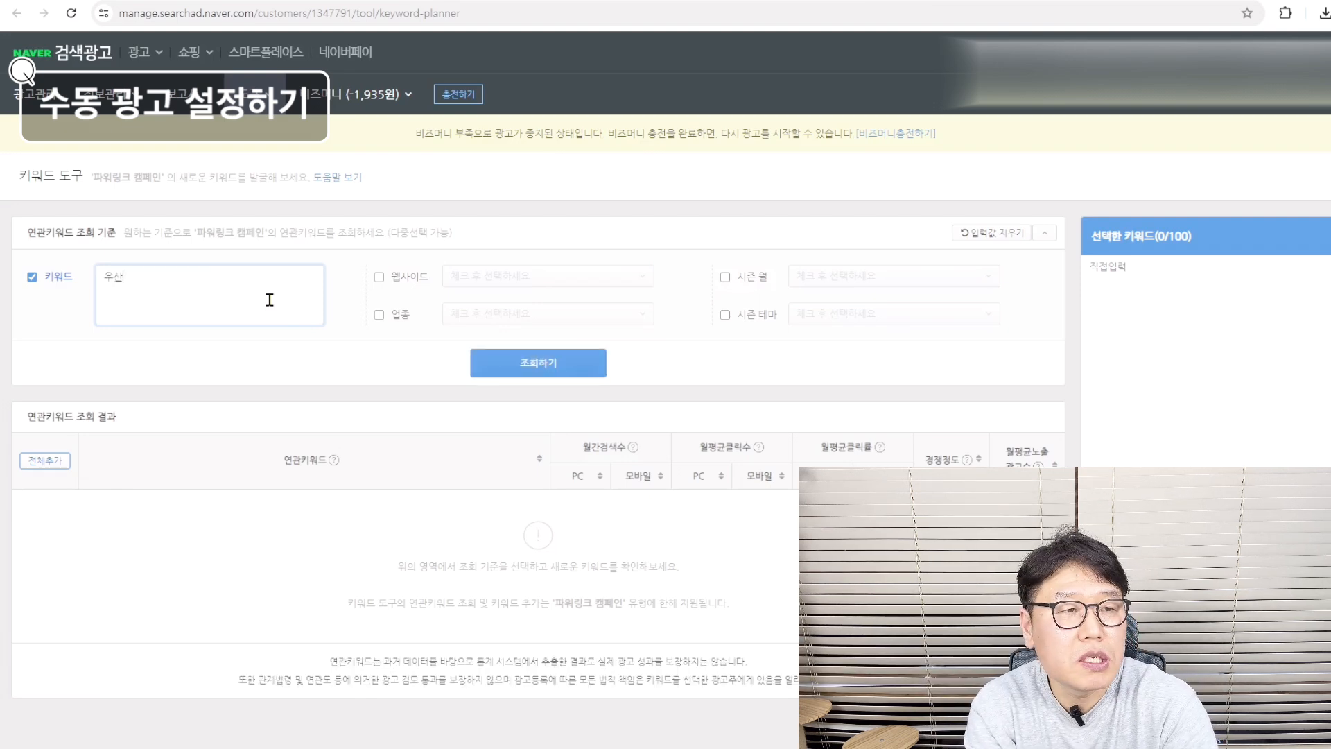
key("Return")
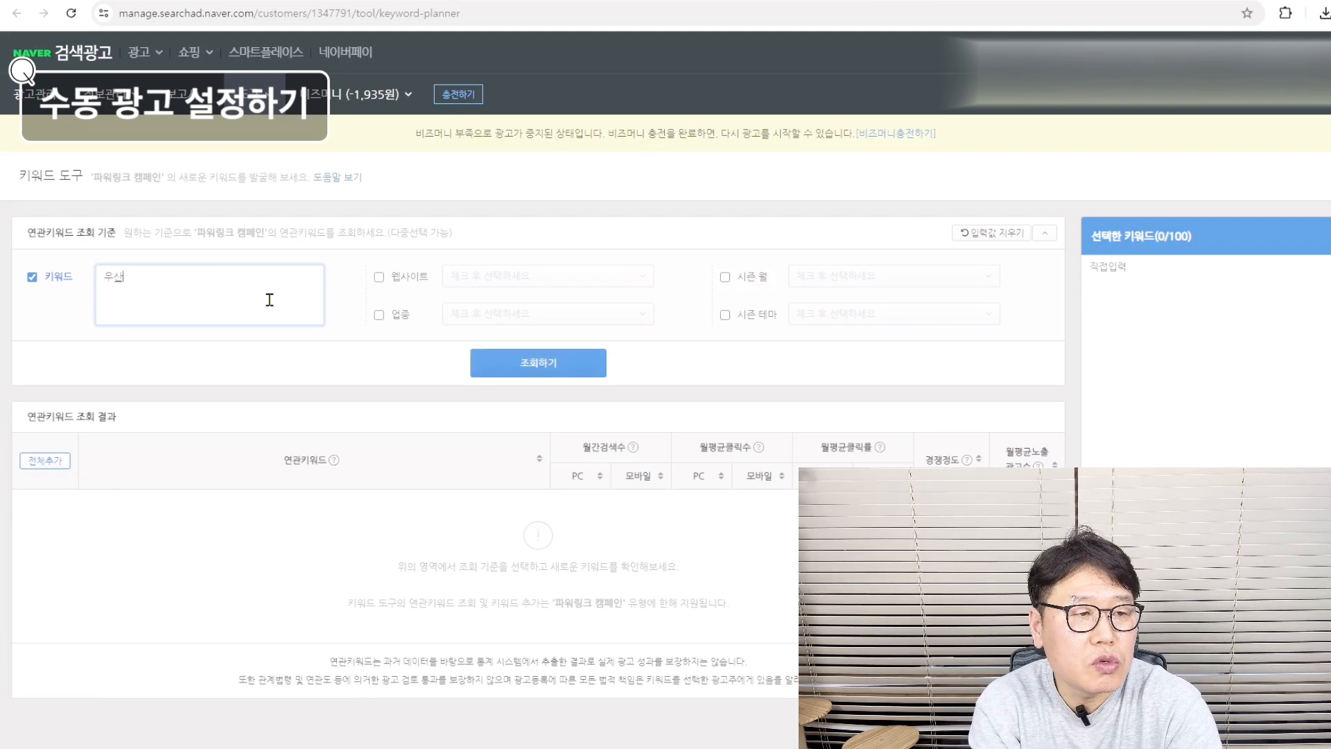
left_click(495, 363)
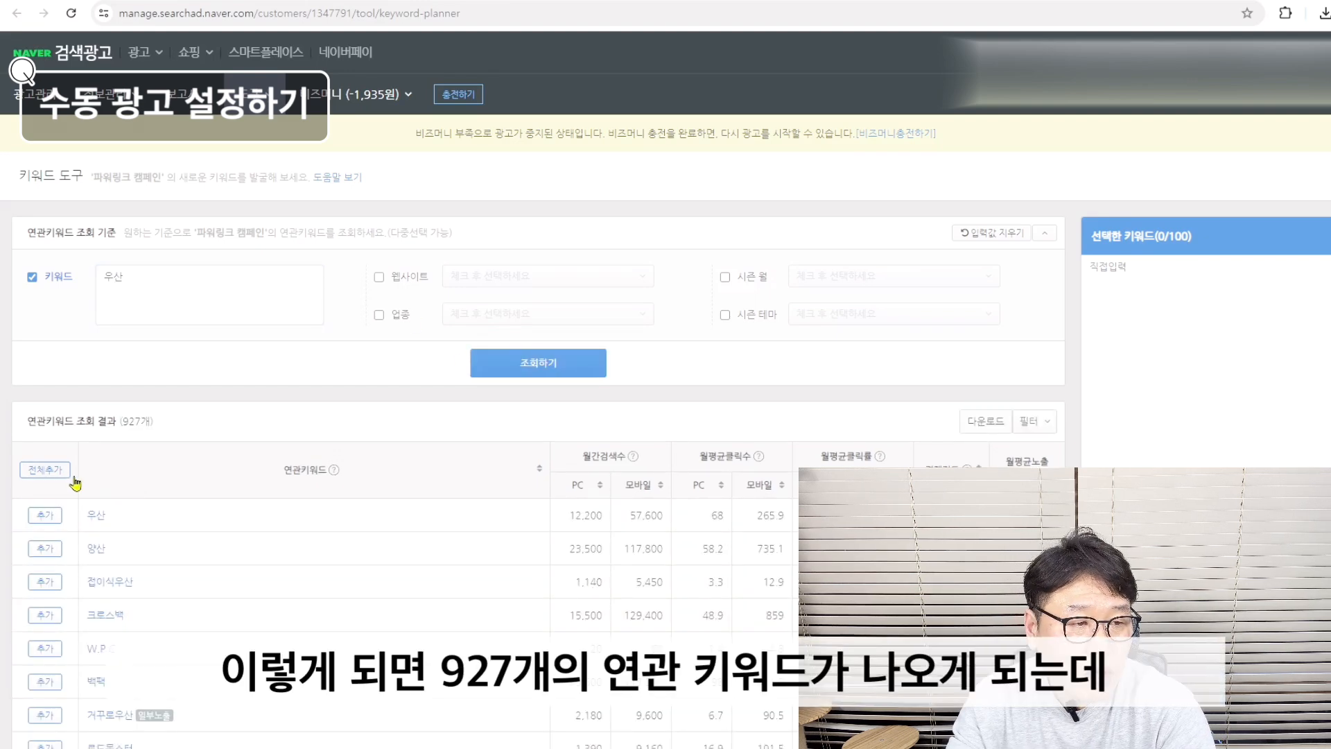
double_click(133, 425)
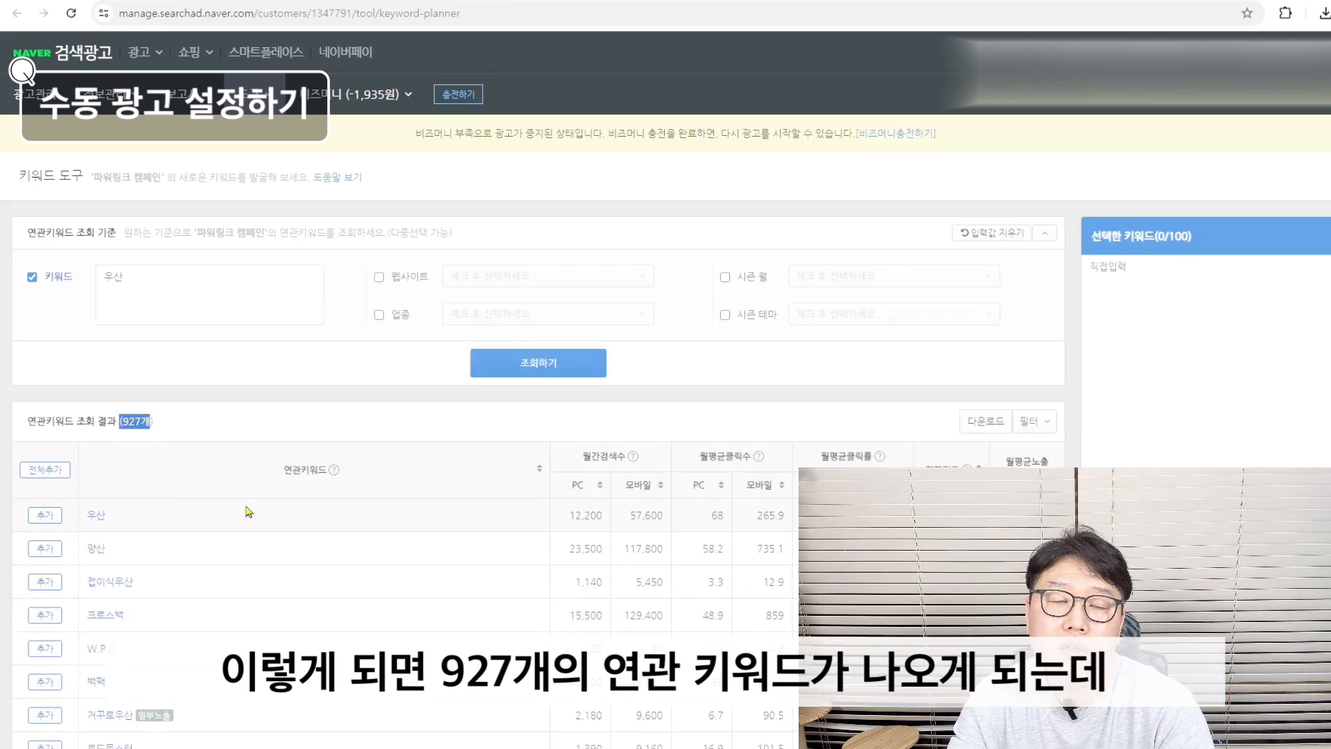
left_click(177, 433)
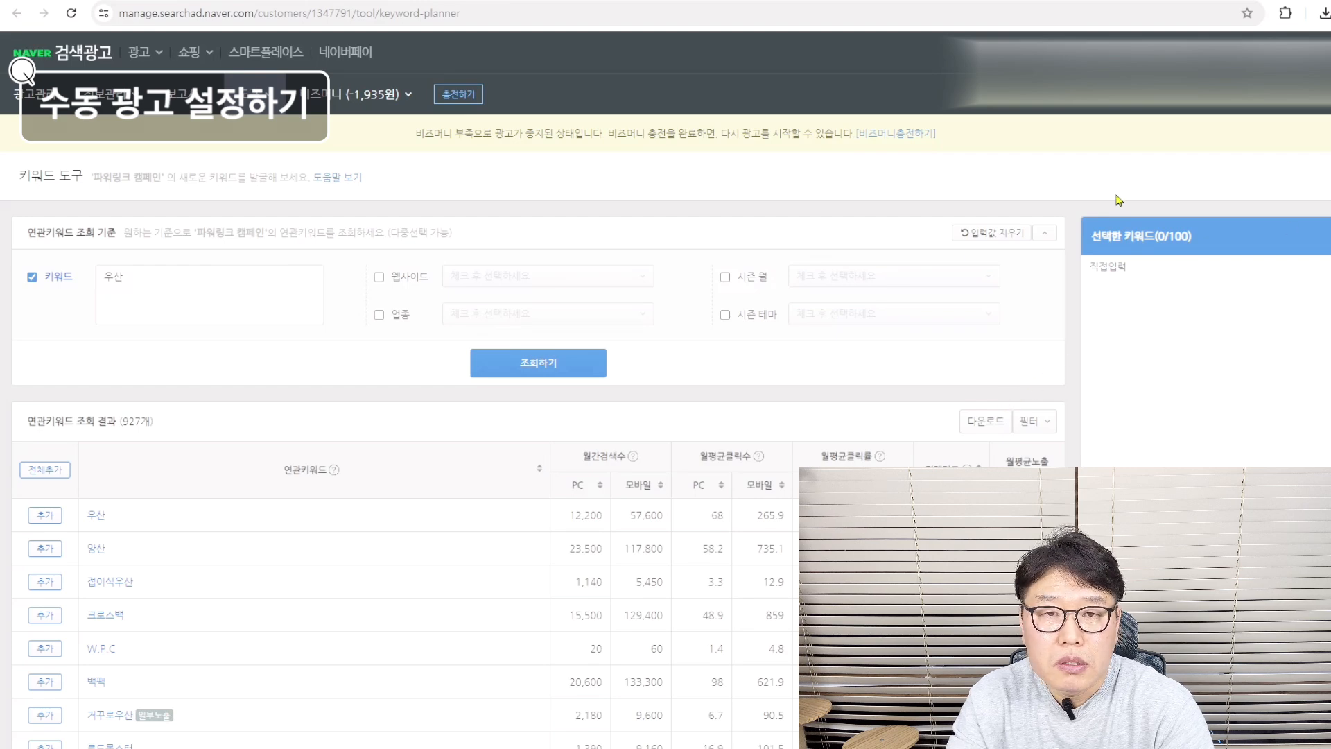
Switch to the Excel sheet of related keywords and widen the 연관키워드 column to fit its contents.
mouse_move(547, 748)
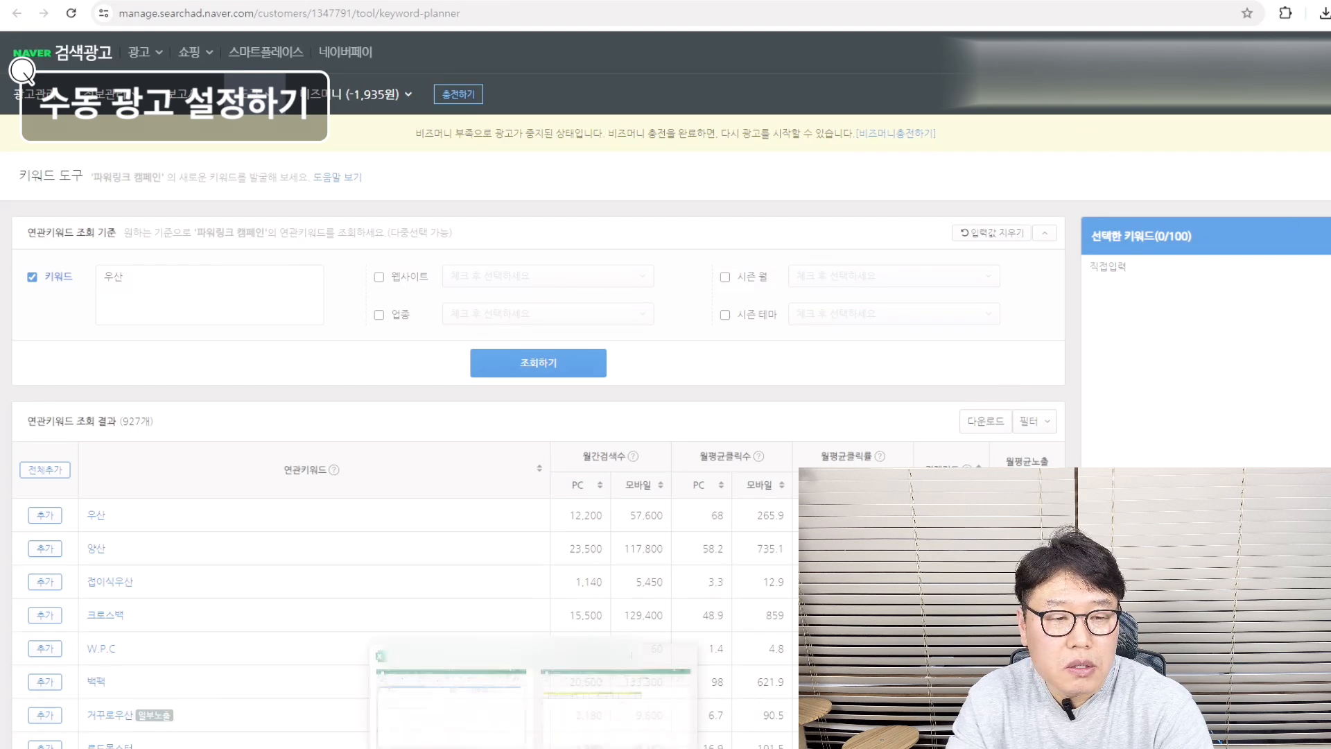
left_click(616, 710)
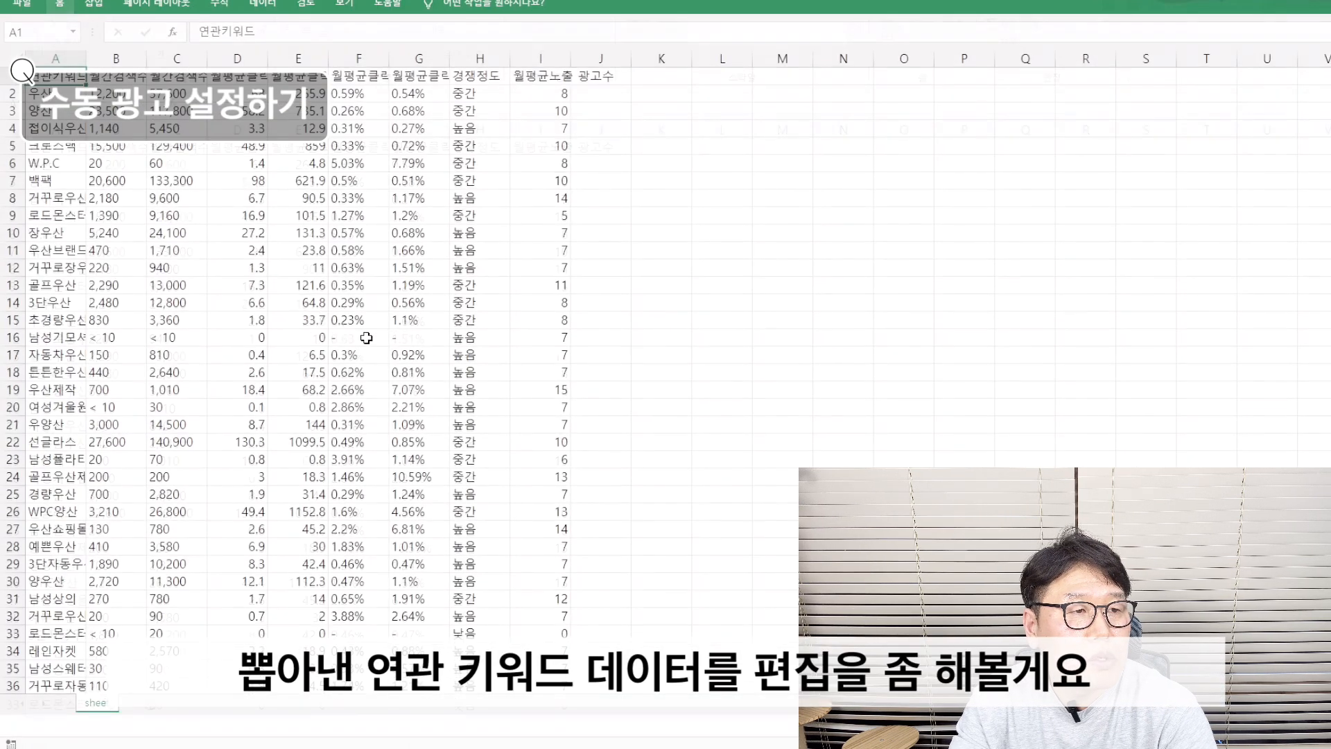
left_click(298, 286)
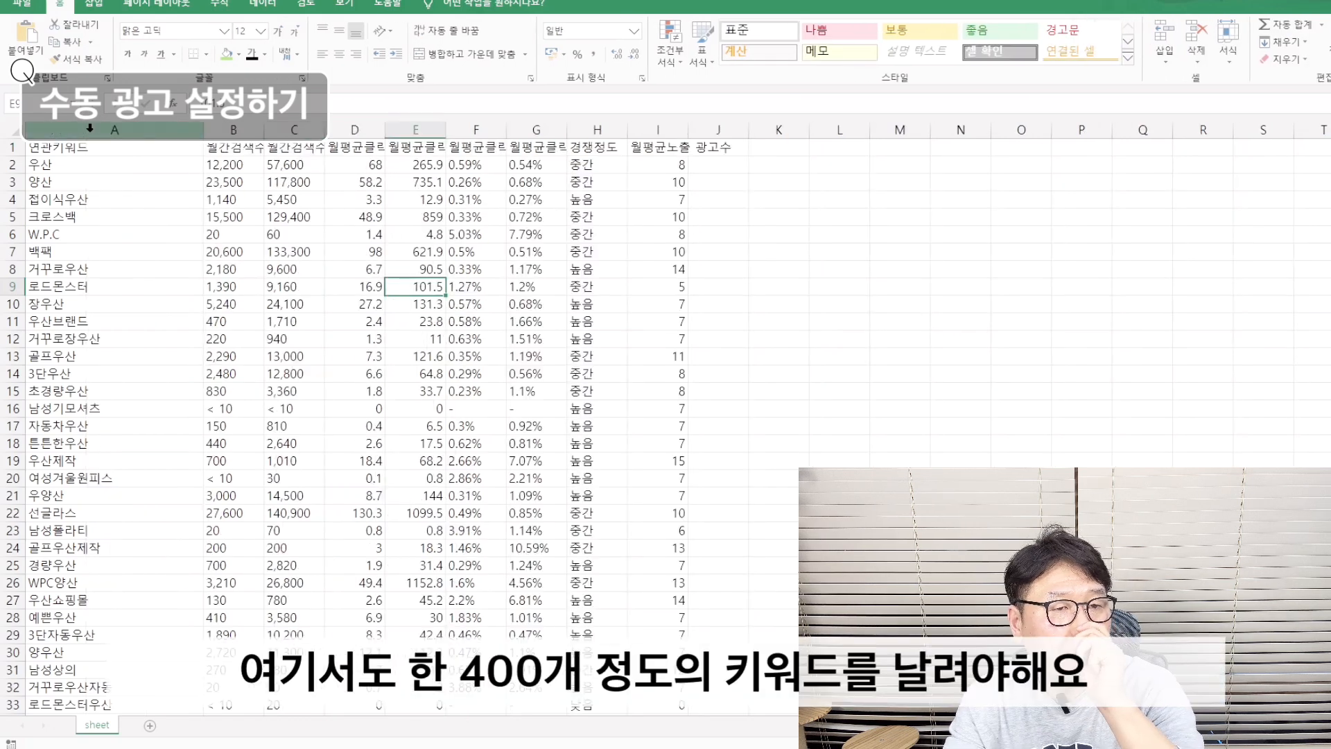
double_click(90, 131)
left_click(295, 286)
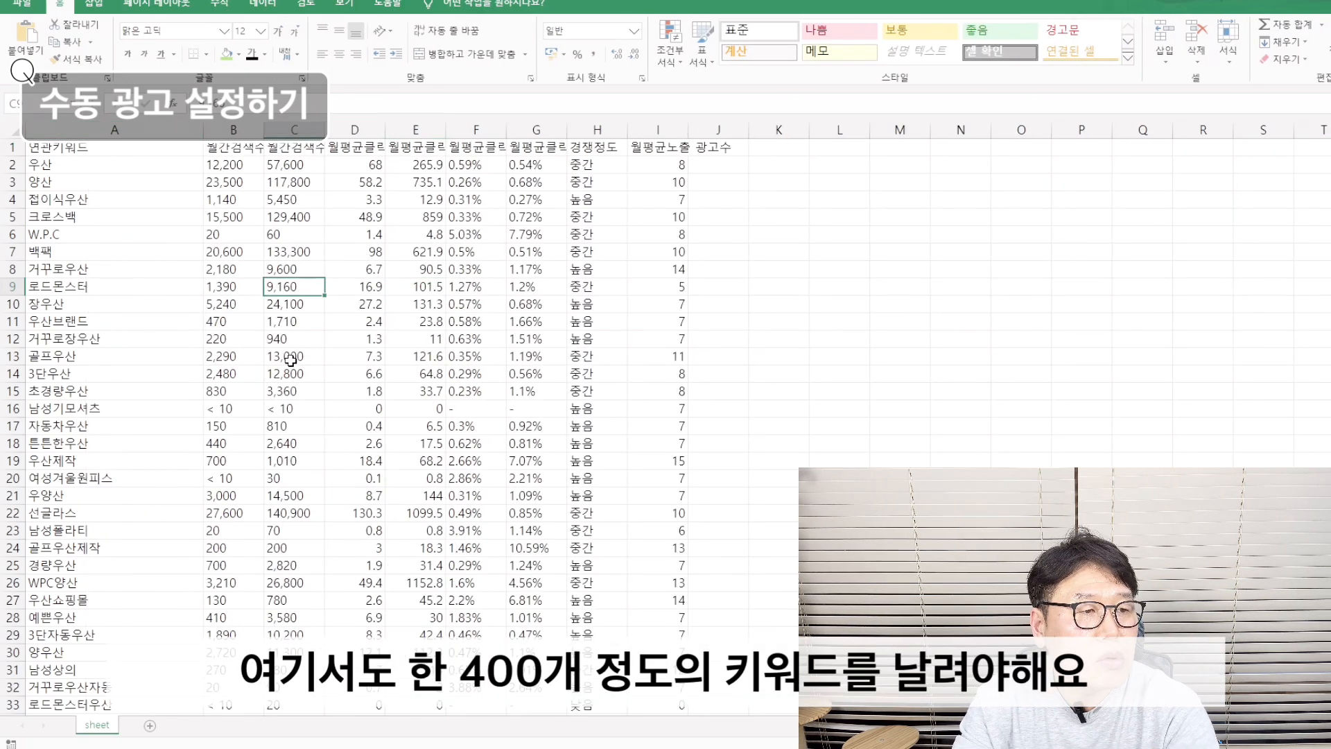
Delete the rows of the unrelated keywords 크로스백, W.P.C and 백팩, and open the row commands for 거꾸로우산.
left_click(124, 236)
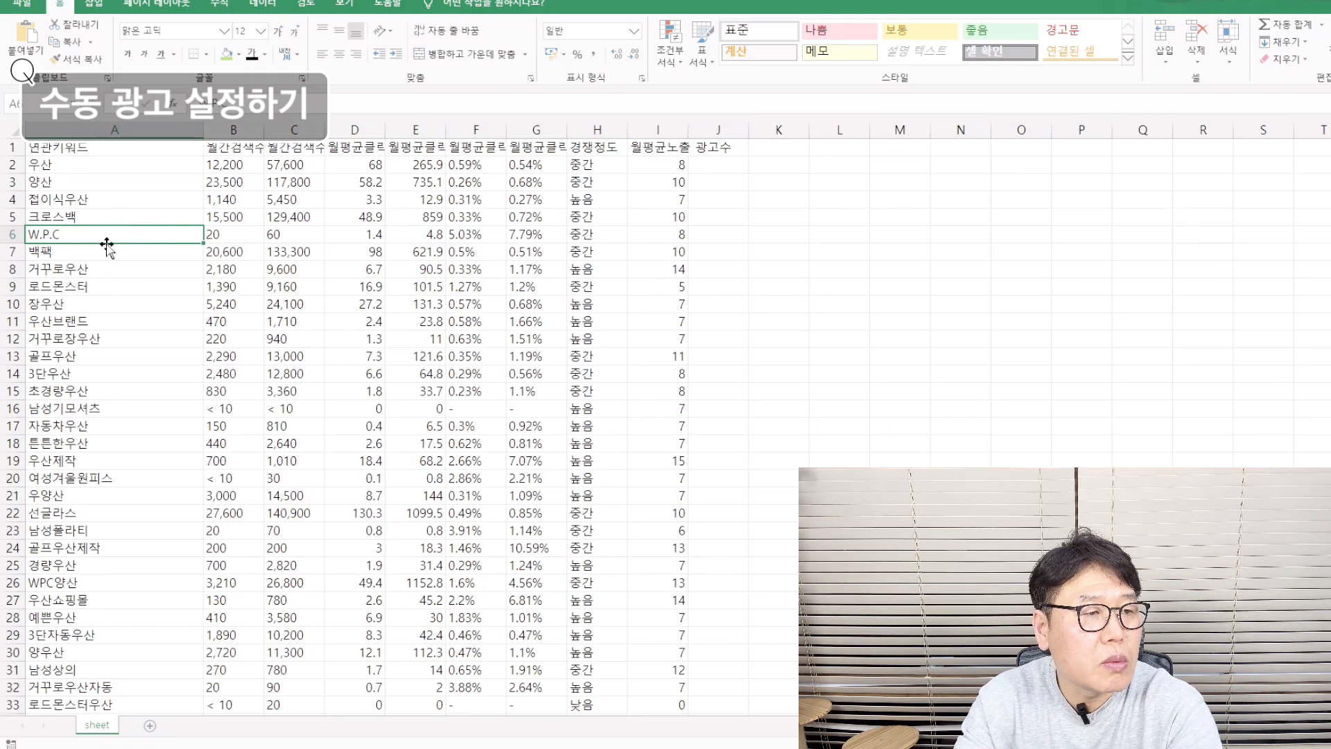
left_click(82, 184)
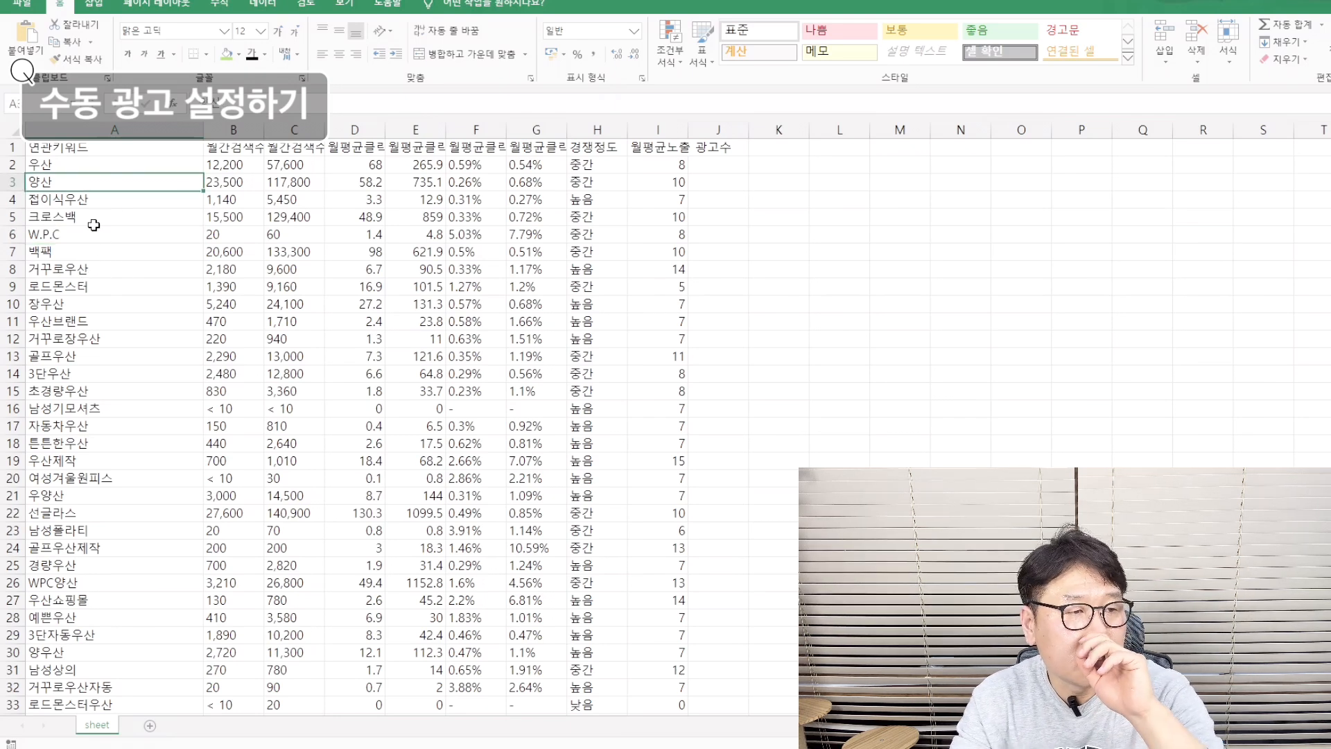
left_click(23, 218)
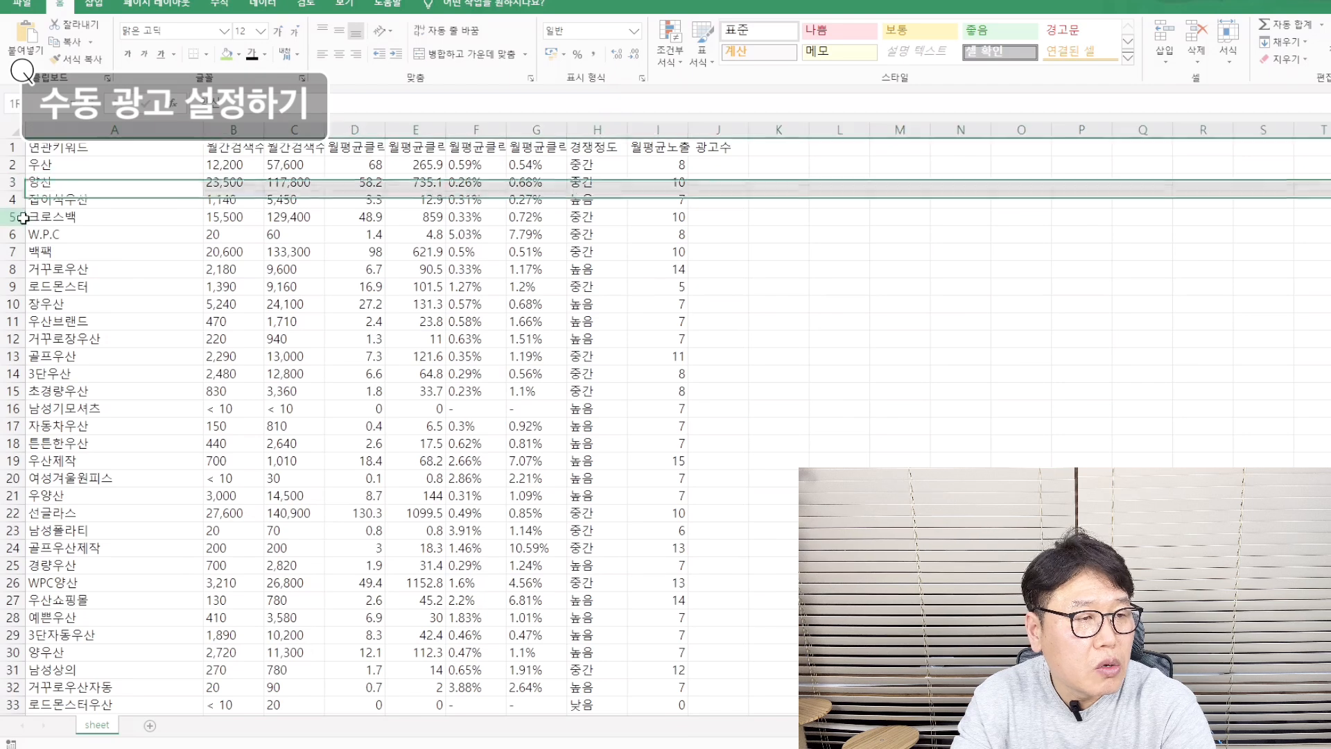
left_click_drag(23, 218, 12, 248)
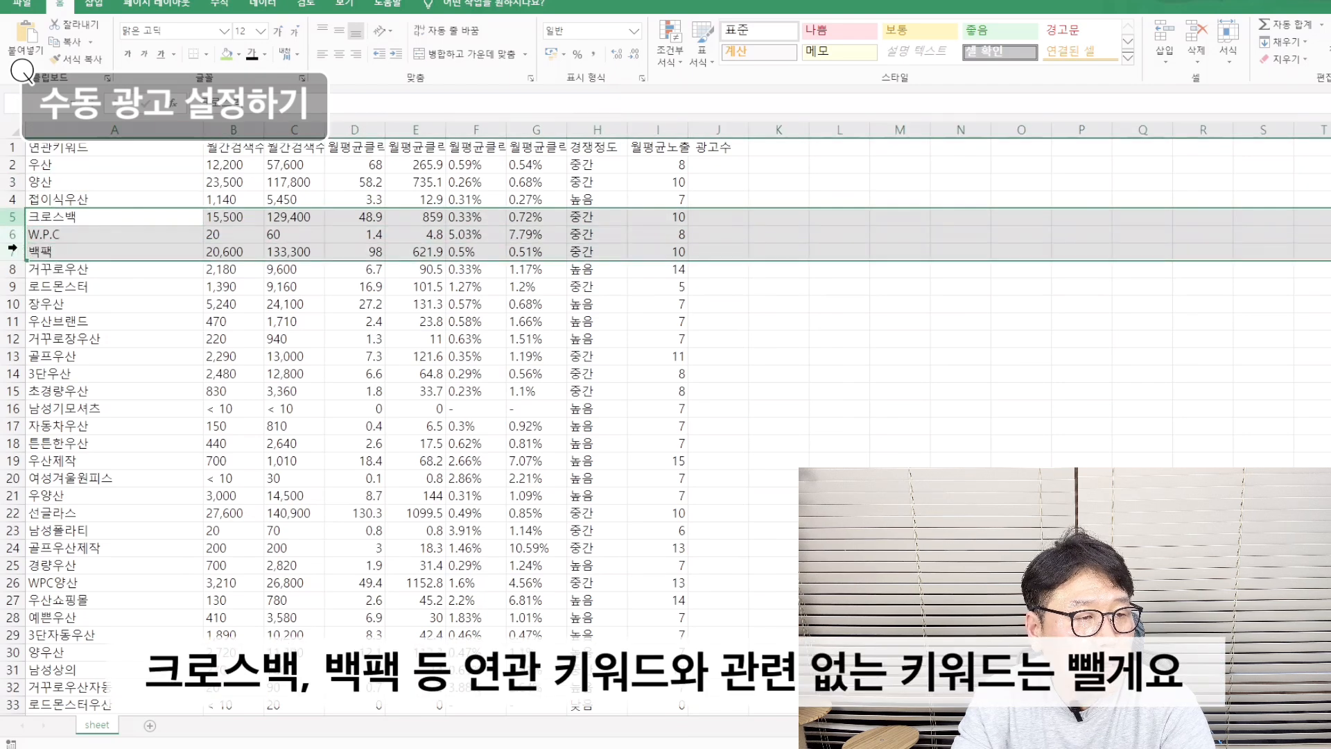
right_click(14, 248)
left_click(69, 373)
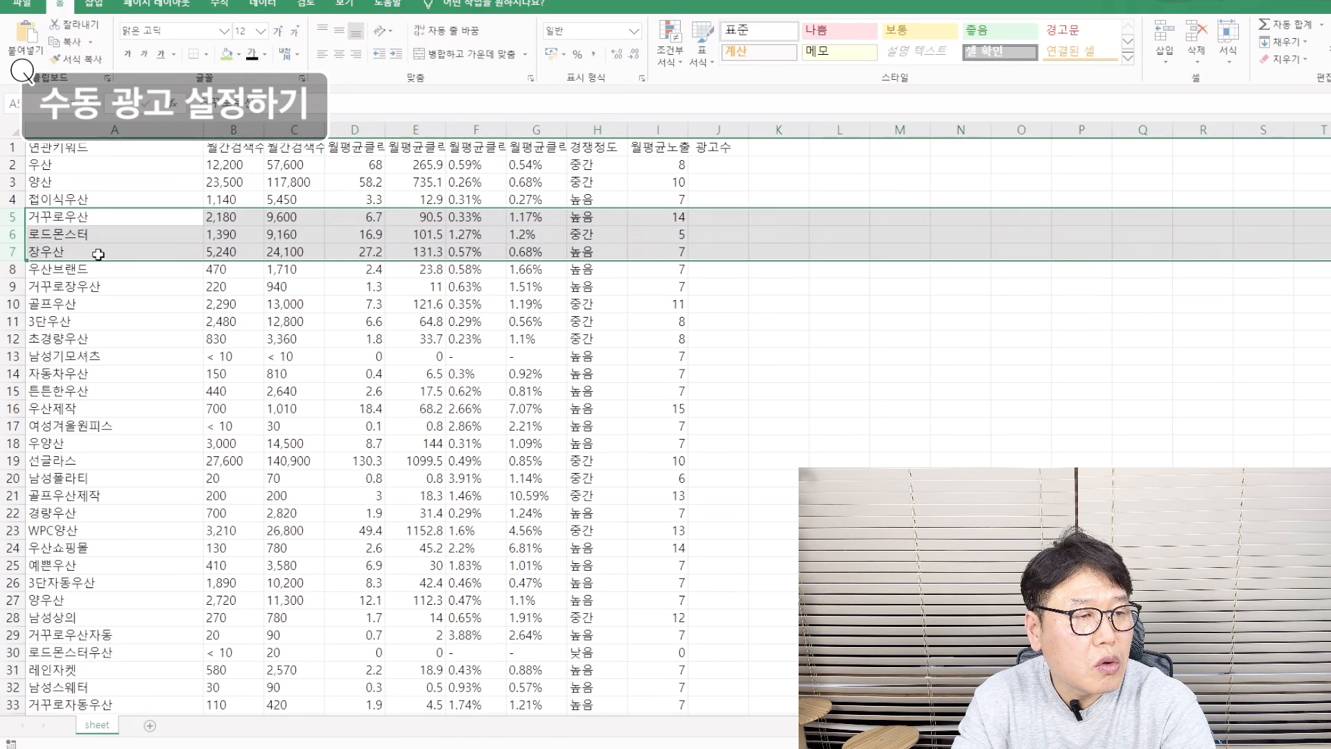
left_click(94, 221)
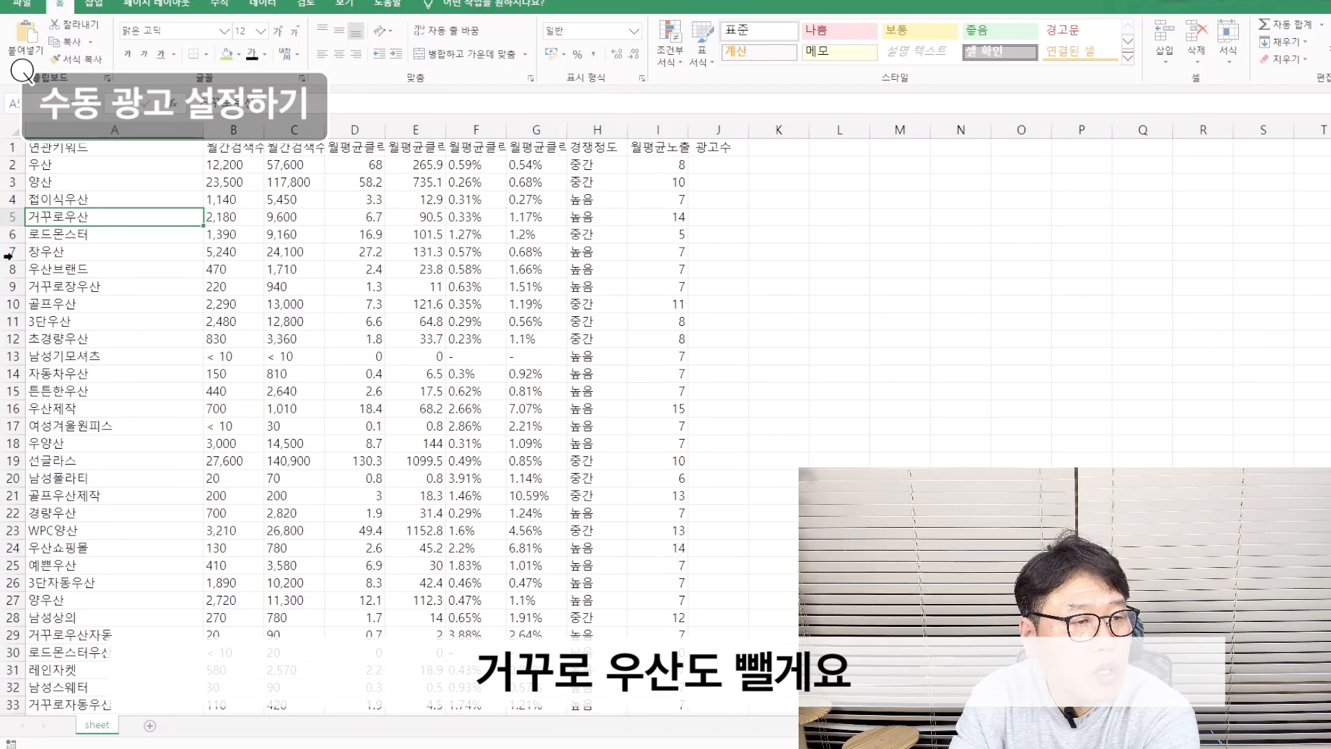
right_click(11, 217)
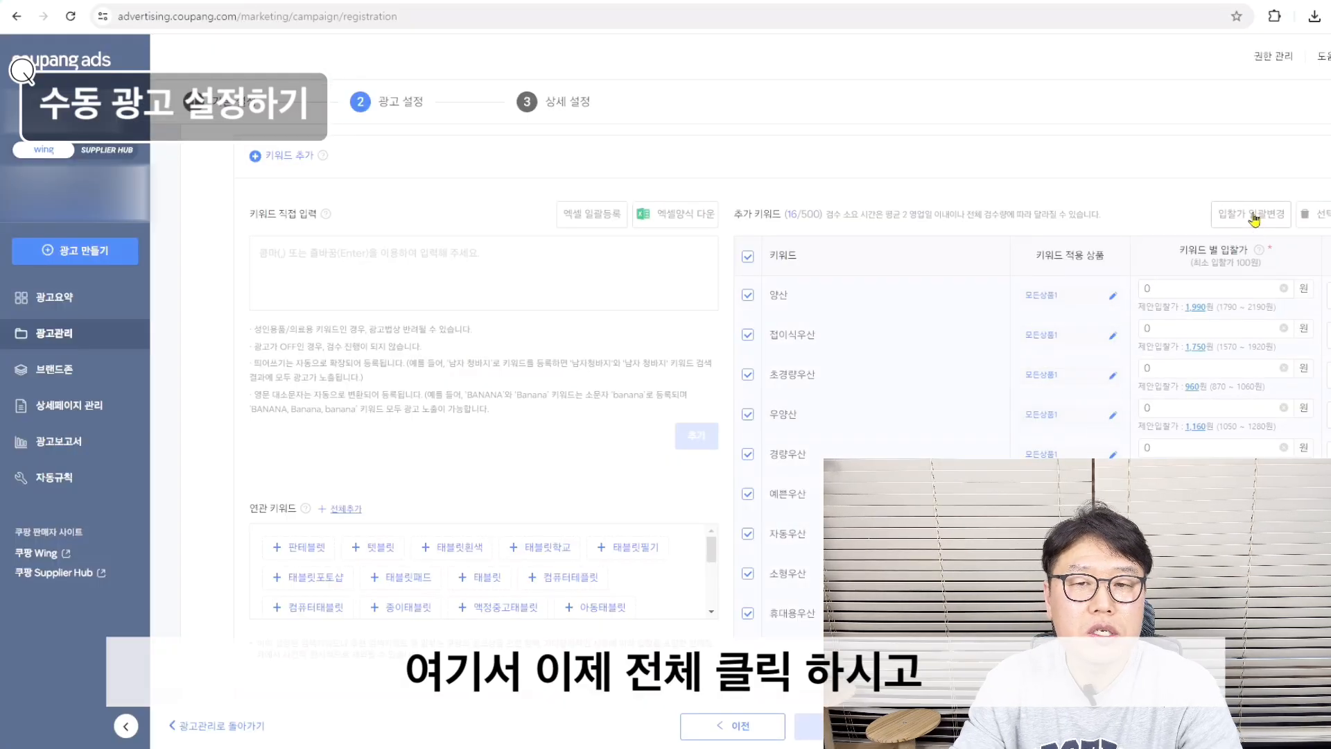
Set the bid of all selected 추가 키워드 to 110원 with 입찰가 일괄변경.
left_click(1251, 214)
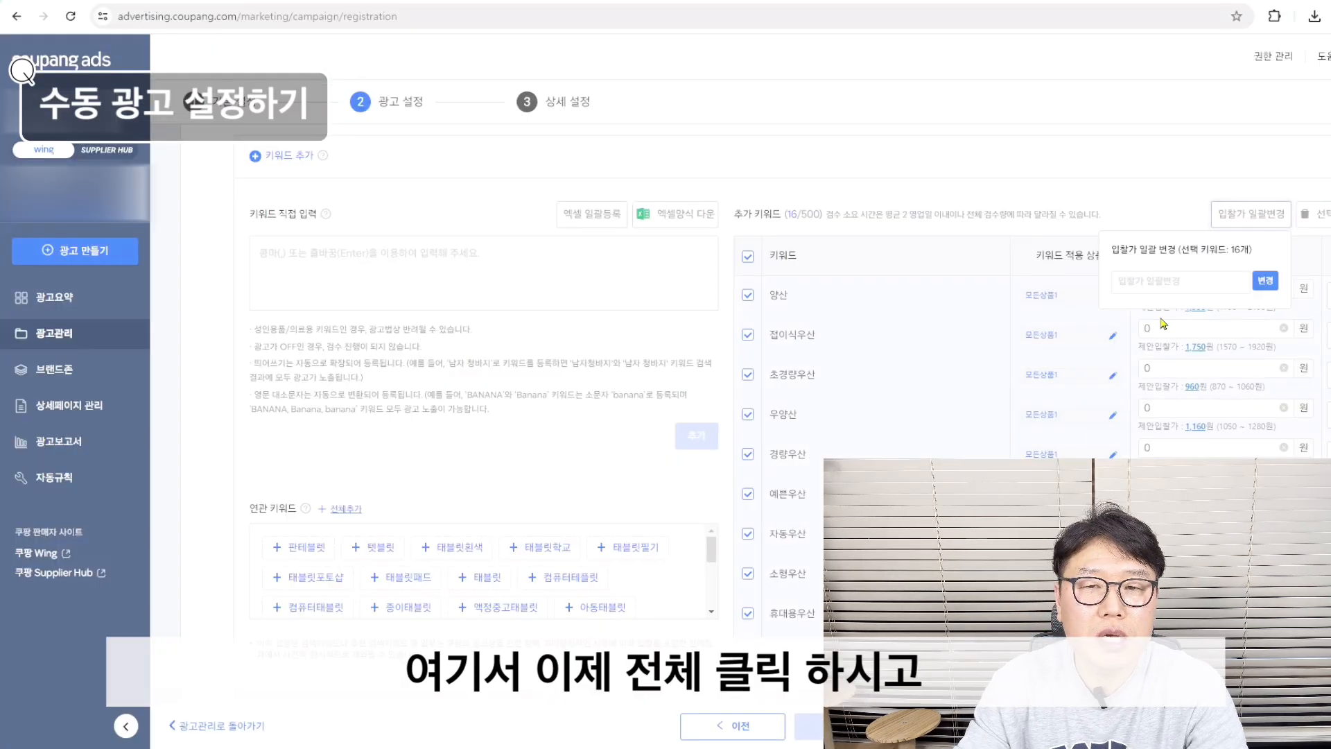
left_click(1186, 281)
type("110")
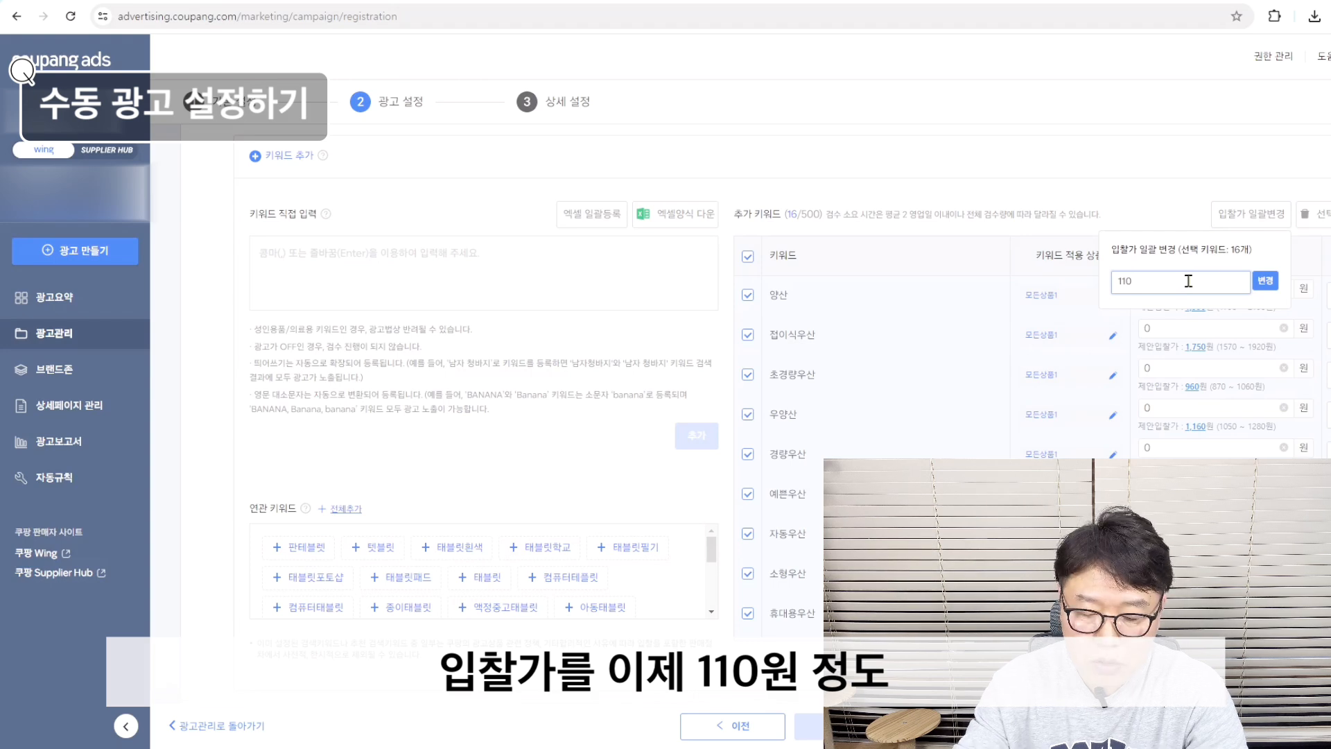
left_click(1266, 280)
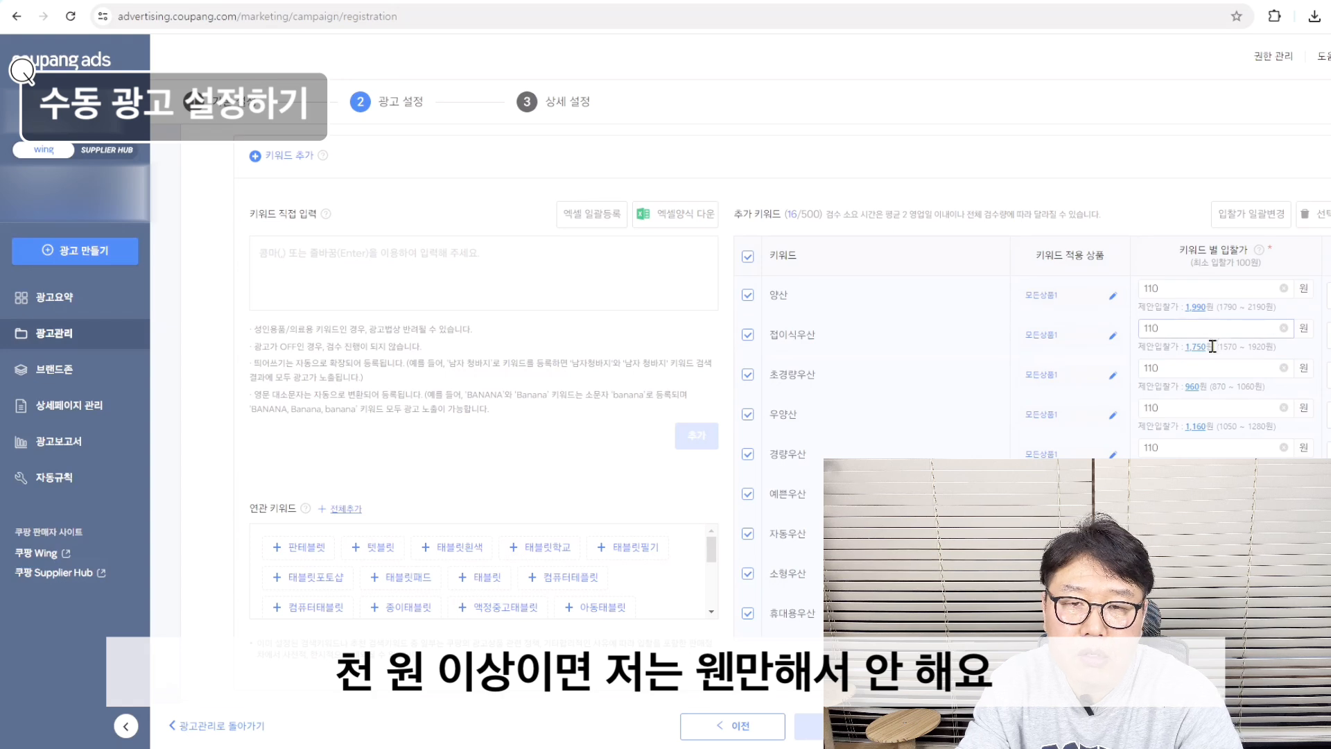
Apply the suggested bids of 960원 to 초경량우산 and 1,160원 to 우양산.
left_click(1193, 386)
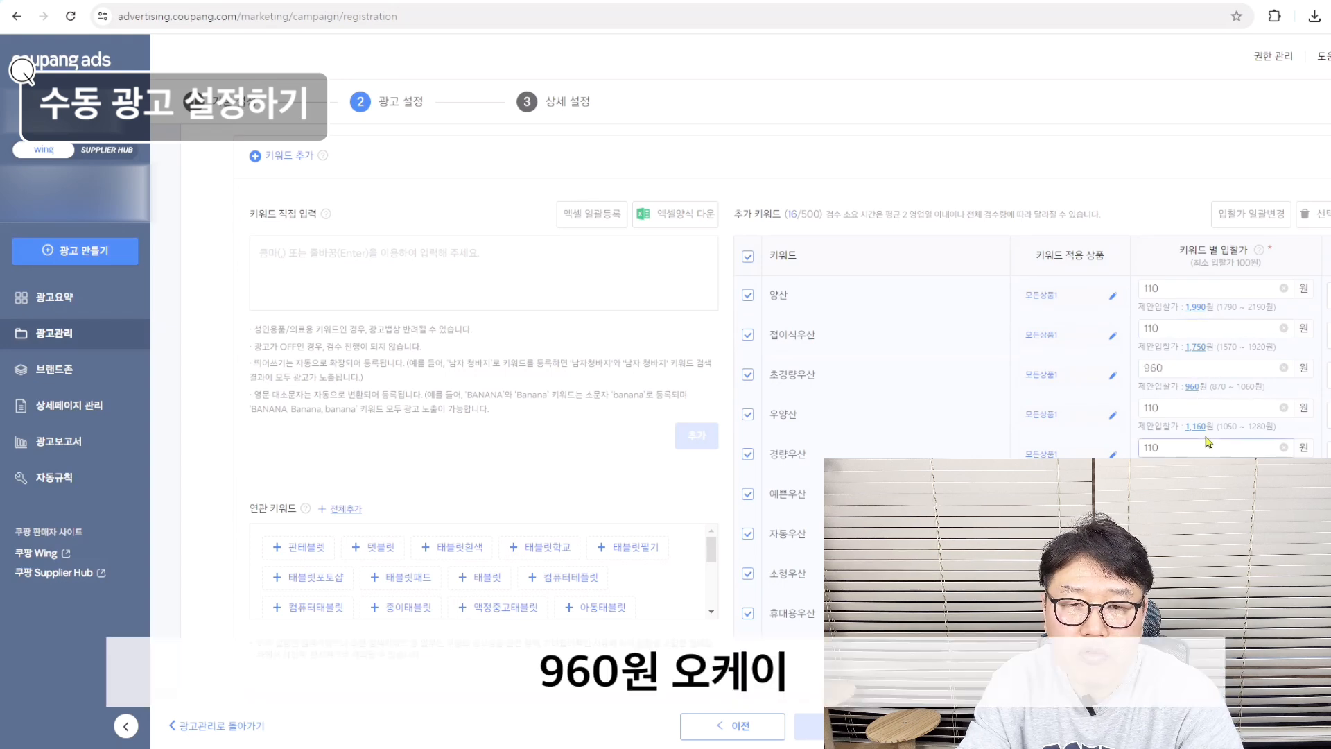
left_click(1195, 426)
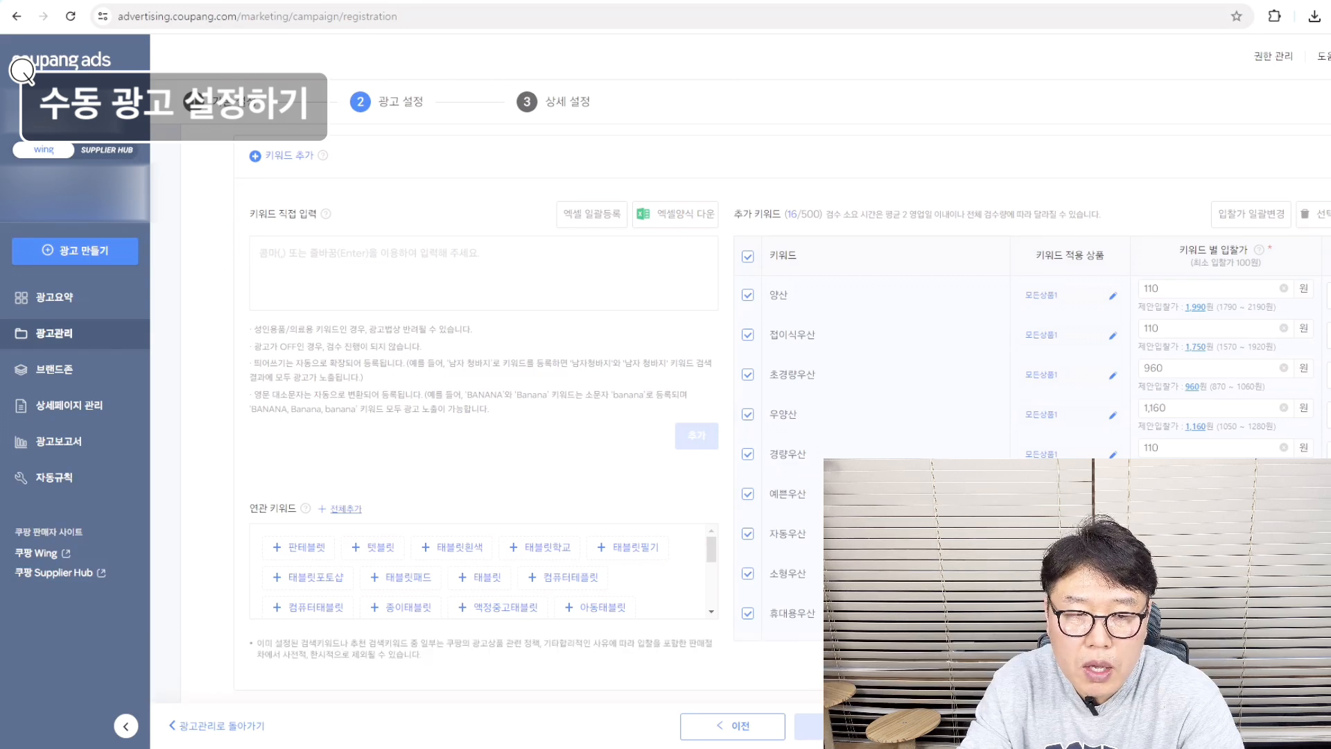
scroll(1026, 444, "down", 1)
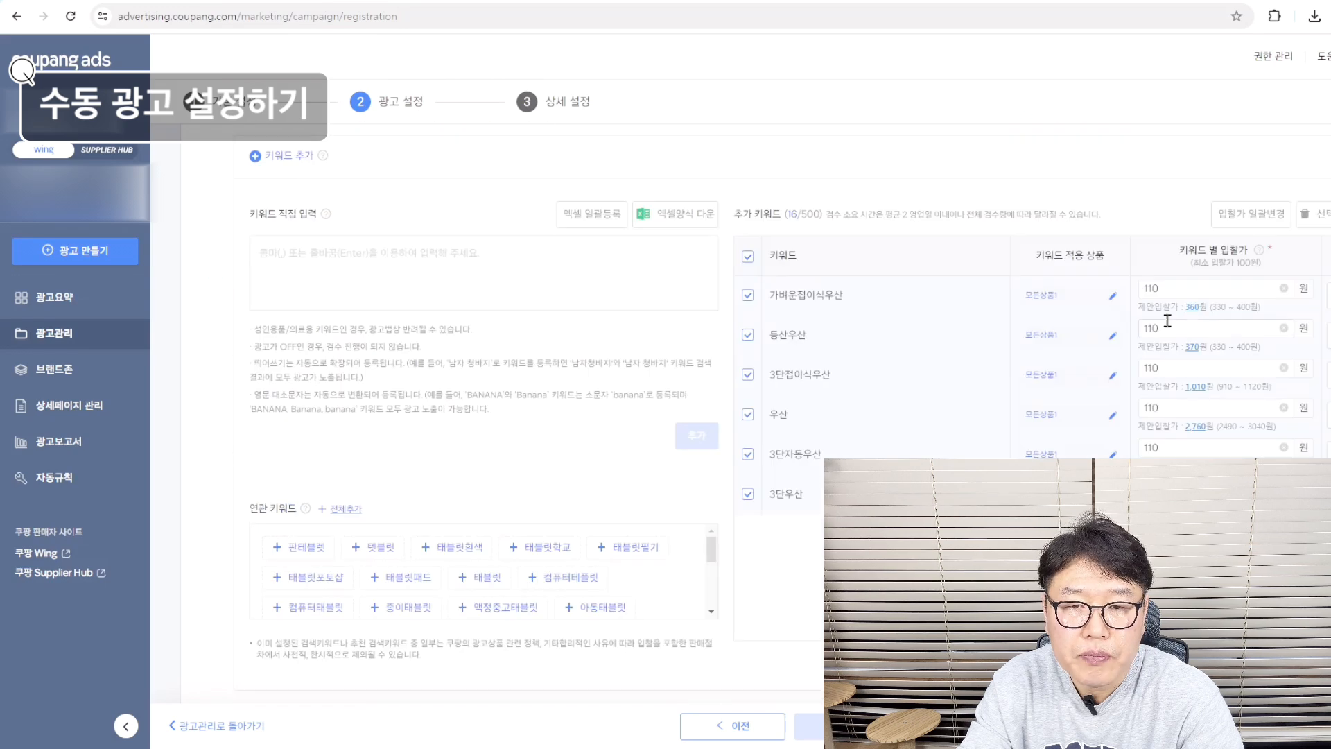
Apply the suggested bids of 360원 to 가벼운접이식우산, 370원 to 등산우산, 1,010원 to 3단접이식우산 and 1,310원 to 3단자동우산.
left_click(1192, 307)
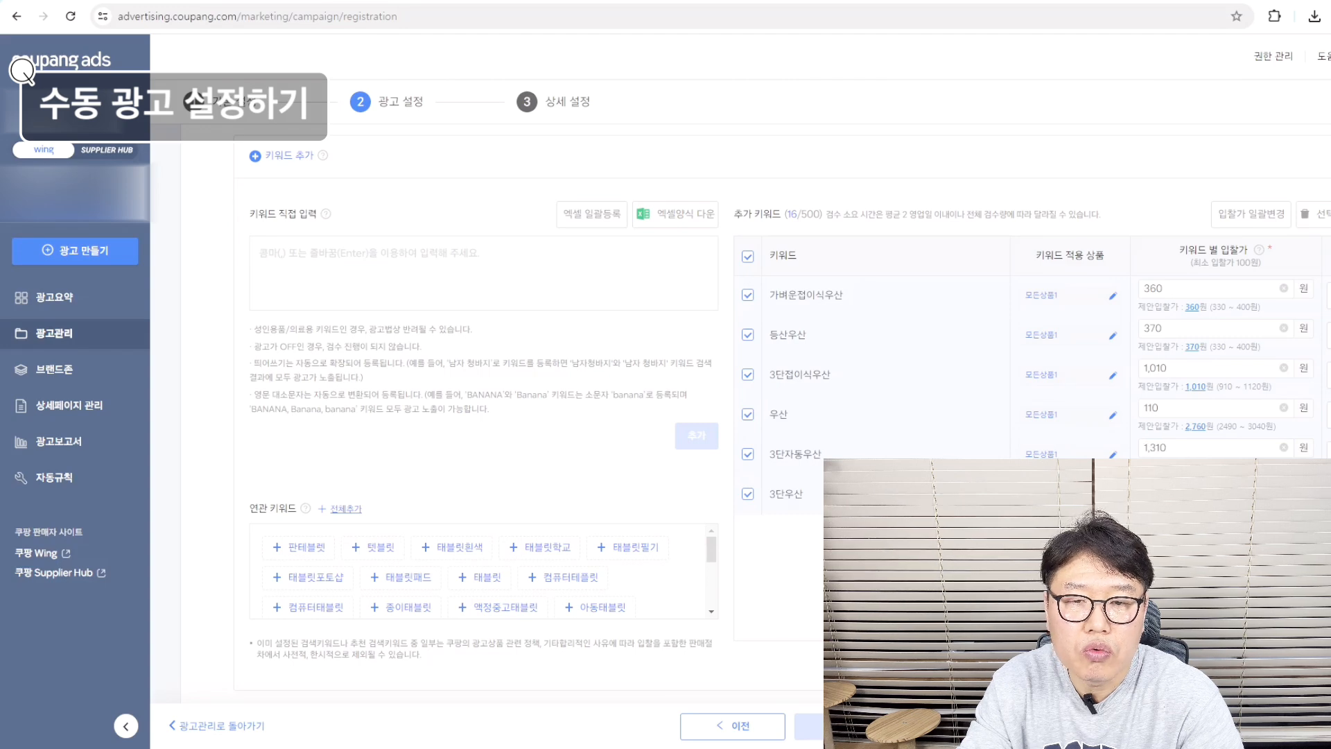
left_click_drag(1180, 449, 1140, 454)
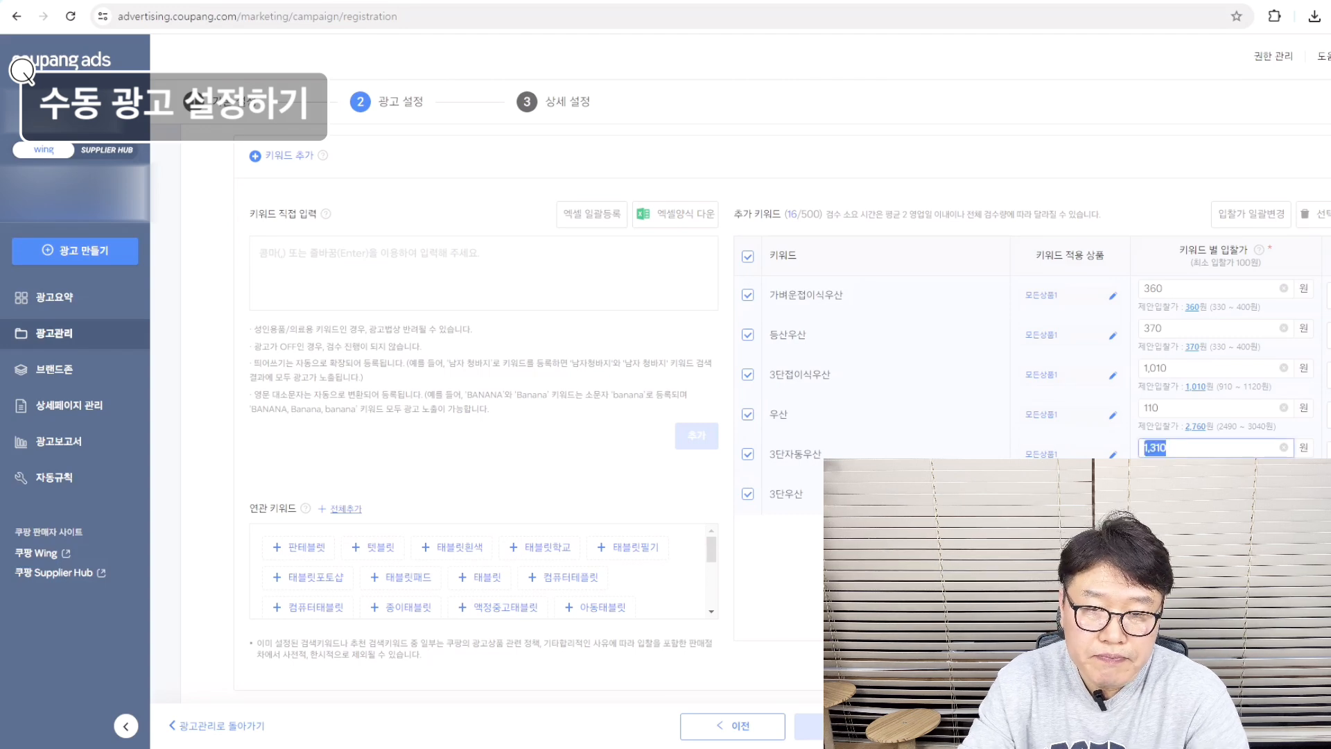
left_click(775, 633)
Set the required 비검색 영역 입찰가 to 110원.
scroll(671, 630, "down", 10)
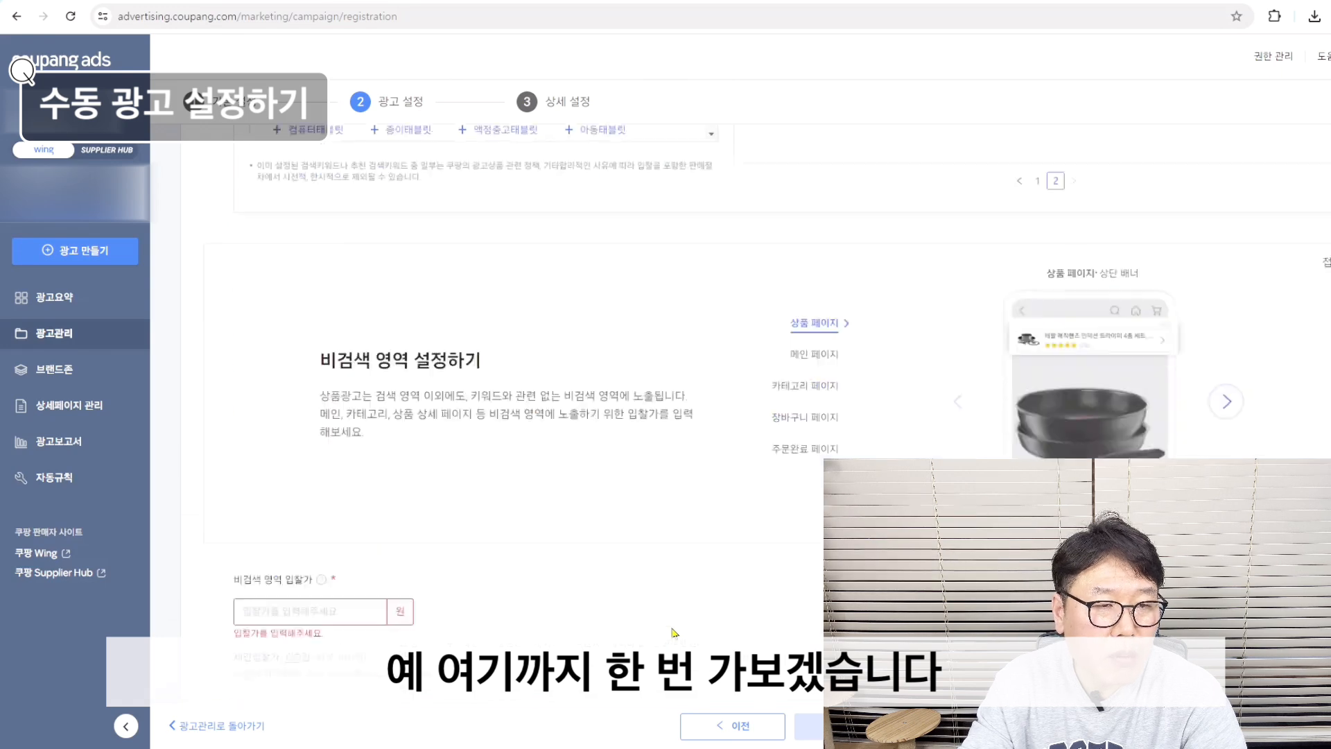
left_click(357, 345)
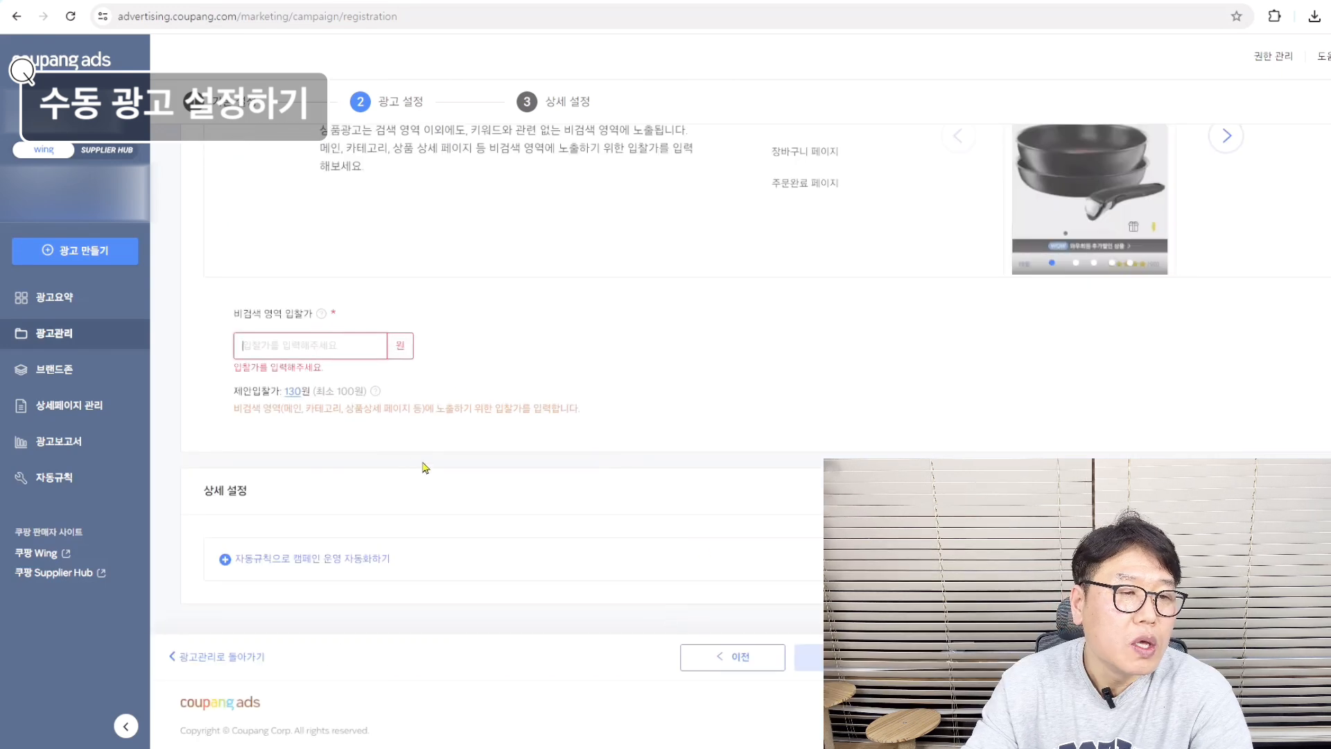
type("110")
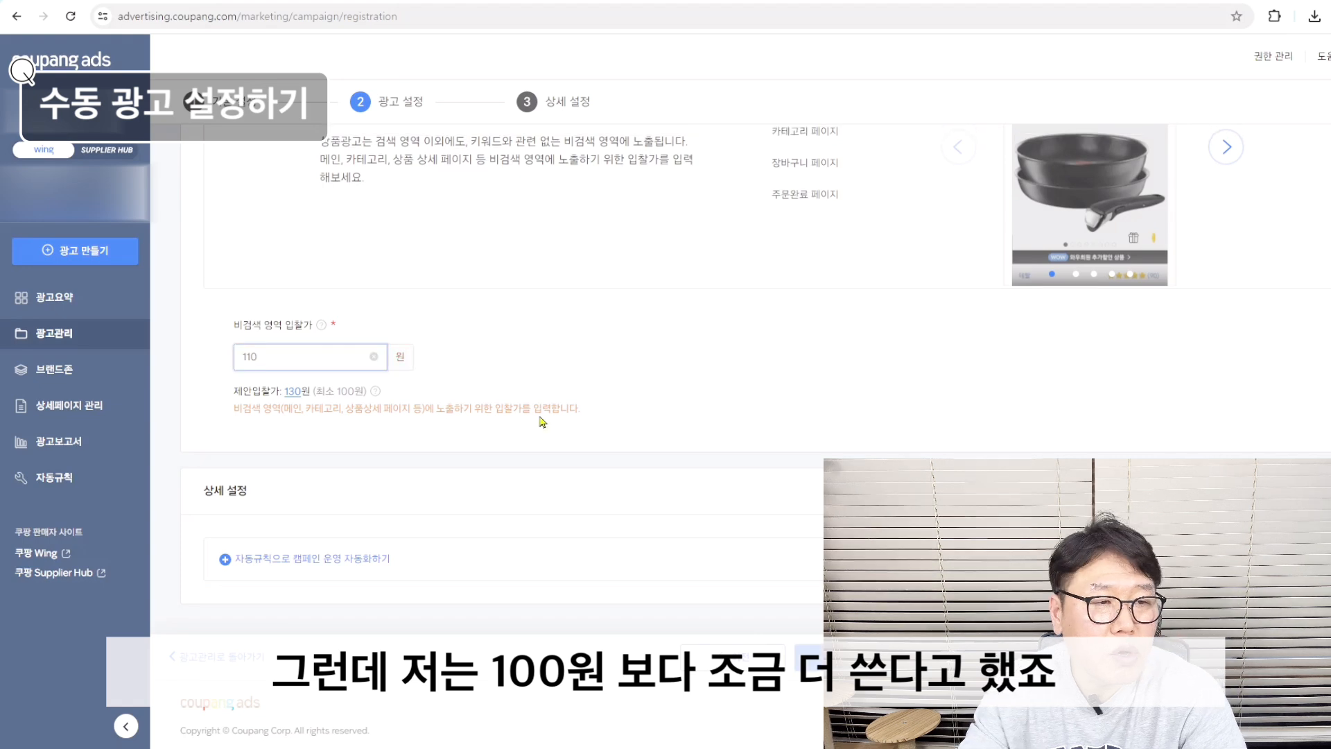
left_click(622, 382)
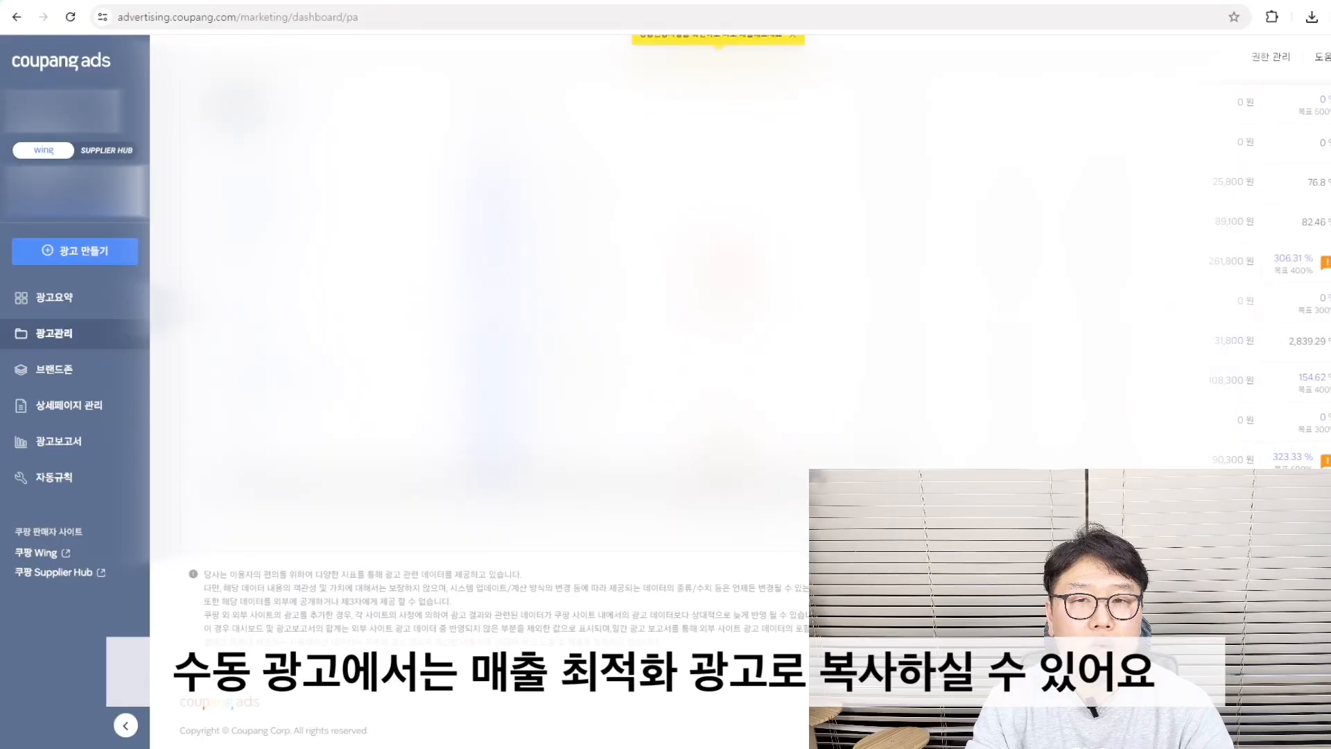
Copy the manual campaign 우산_수동_0504 as a 매출 최적화 광고 with a 350% 목표 광고수익률, a 10,000원 daily budget and no end date.
scroll(687, 291, "right", 5)
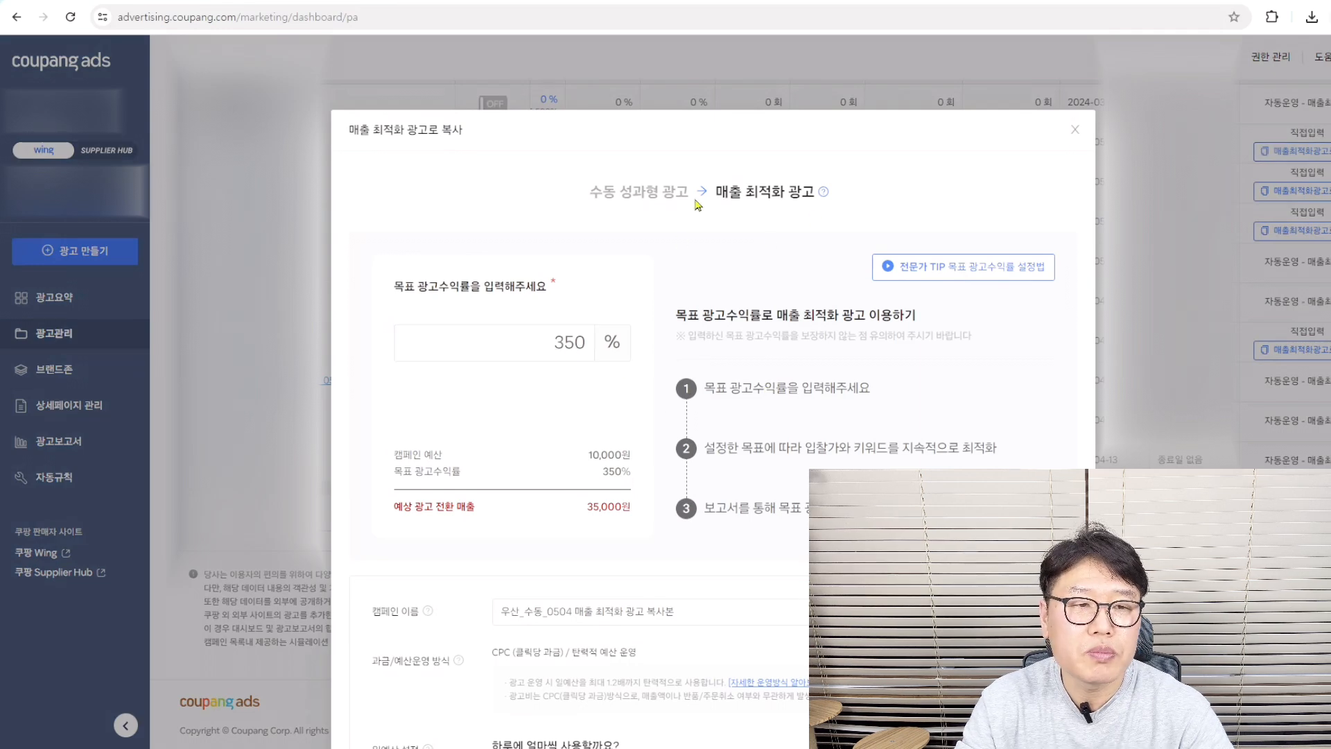
double_click(567, 345)
scroll(620, 433, "down", 5)
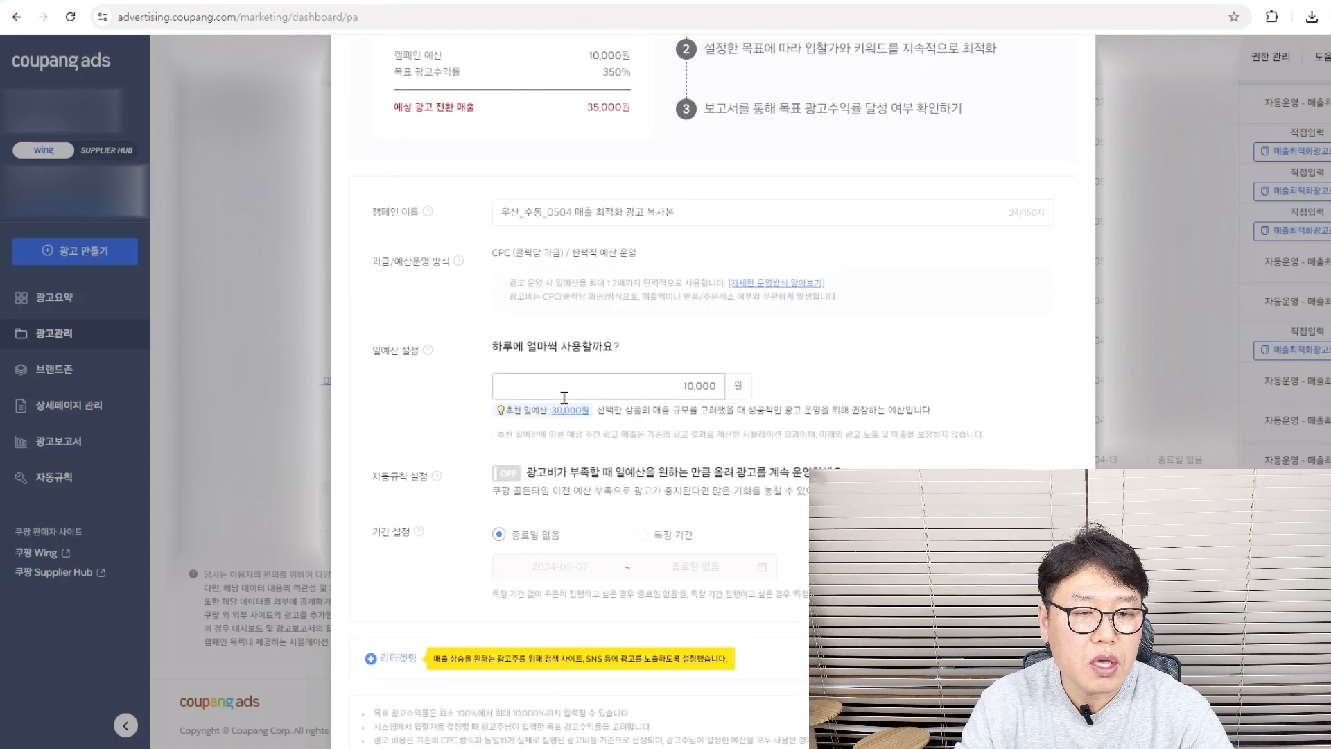
scroll(611, 376, "down", 2)
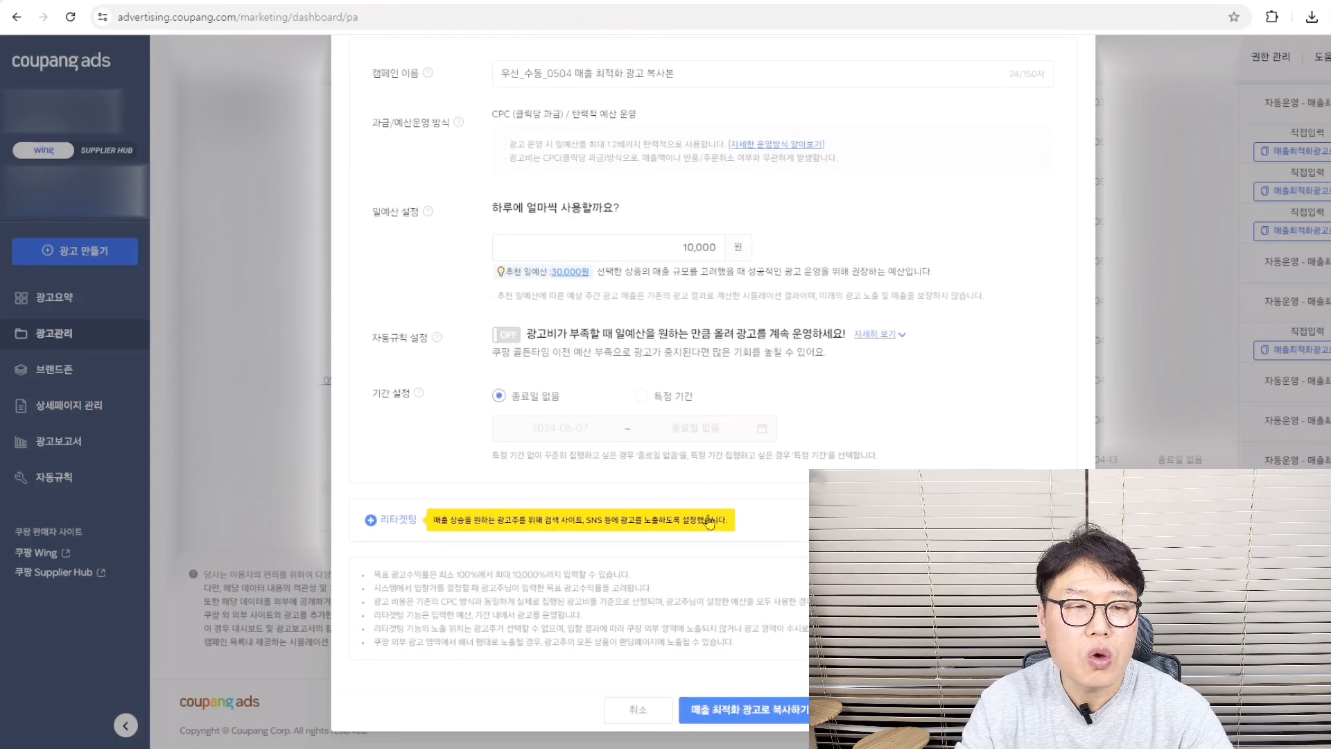
left_click(758, 712)
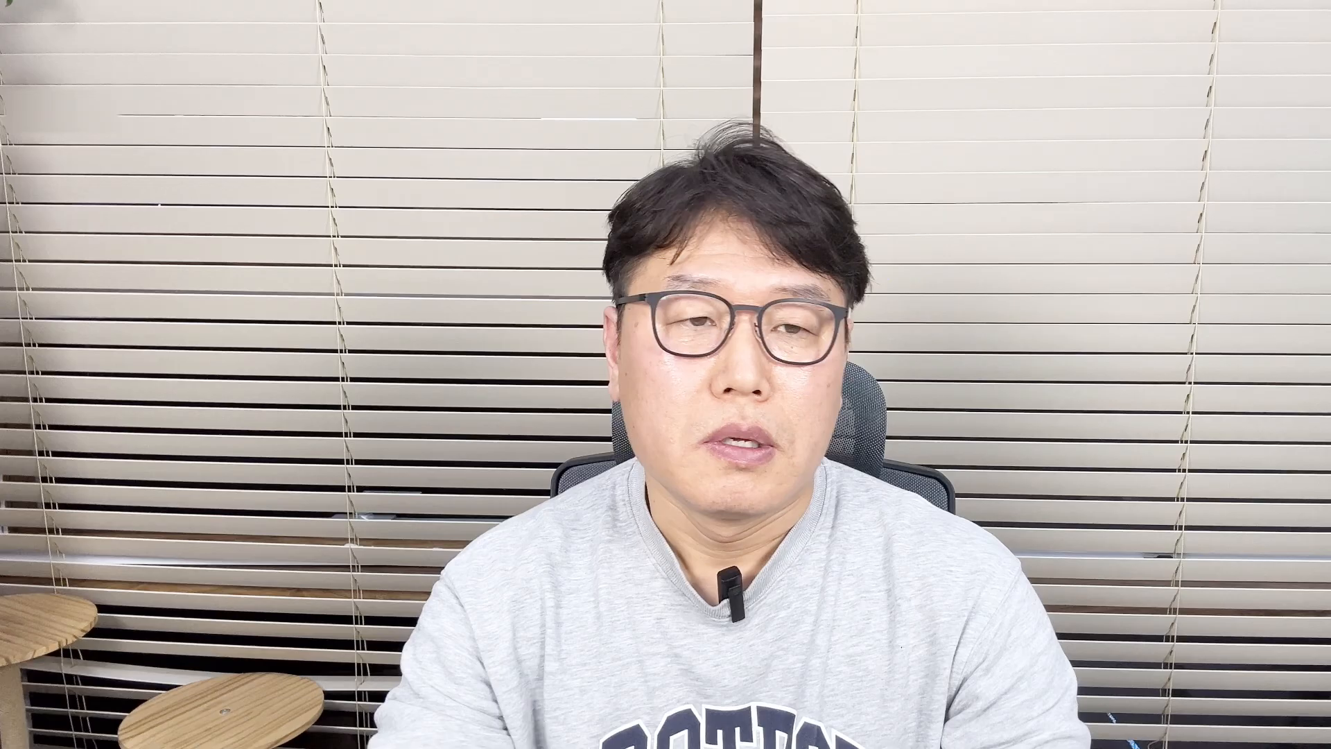